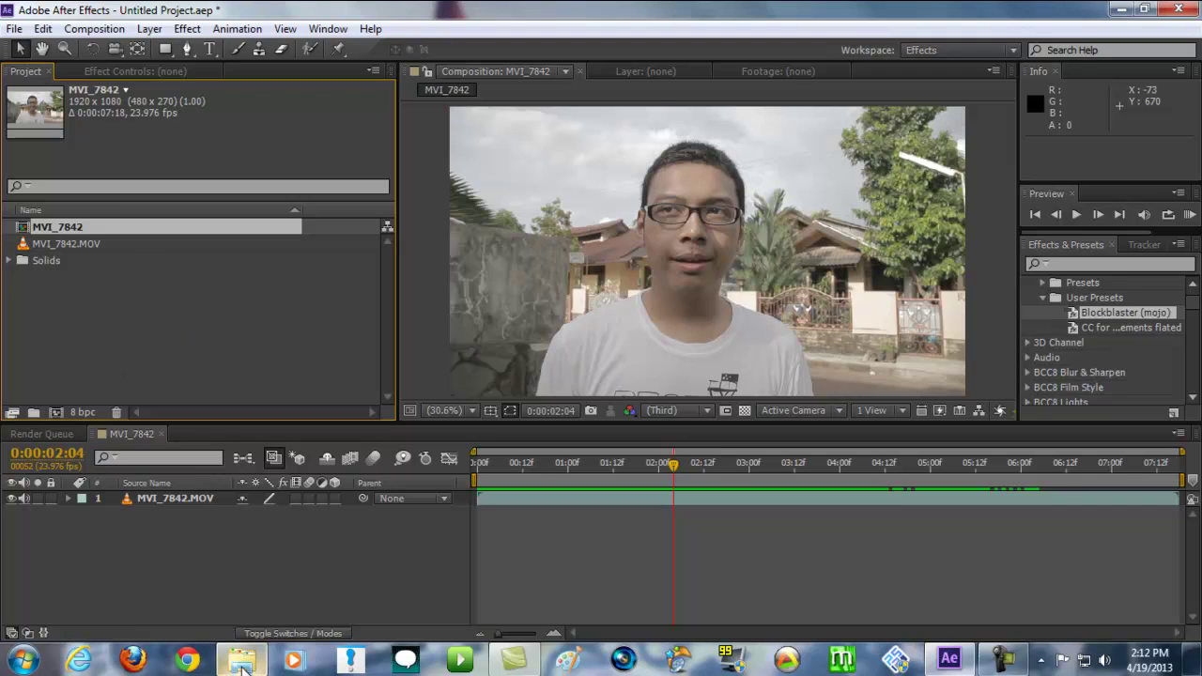
pyautogui.click(83, 242)
pyautogui.moveTo(82, 242); pyautogui.dragTo(621, 495)
pyautogui.moveTo(517, 466); pyautogui.dragTo(698, 473)
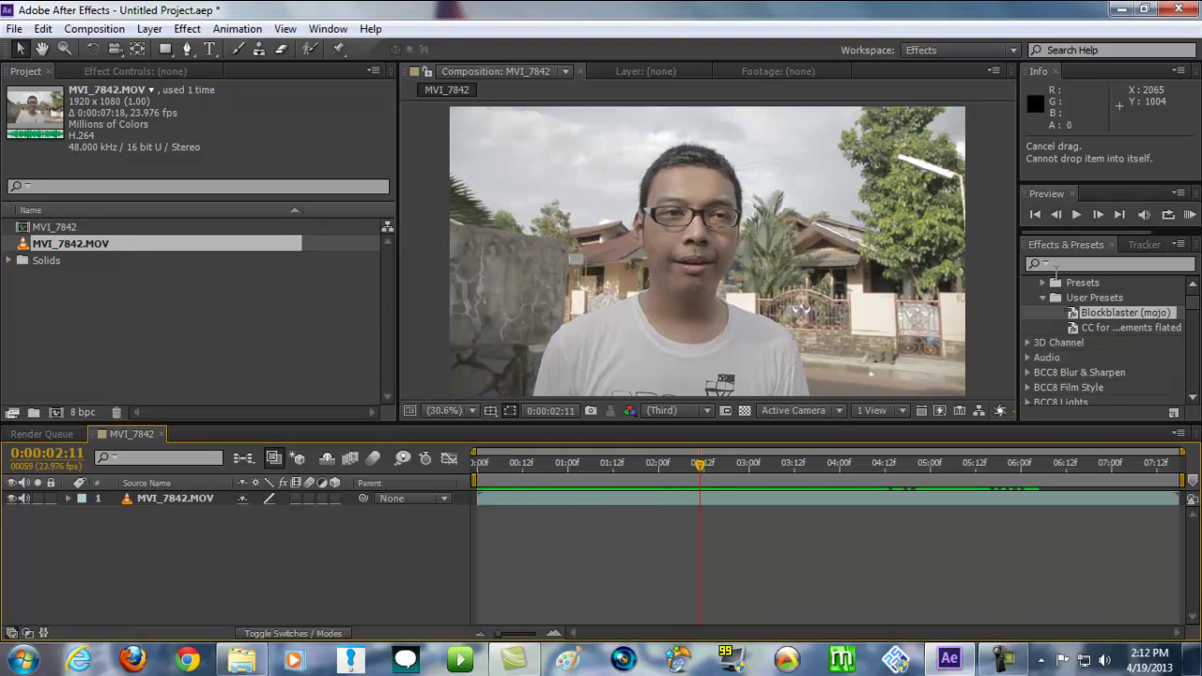
# Step: Try the Blockblaster (mojo) user preset on the MVI_7842.MOV clip, preview the look, and undo it
pyautogui.click(1042, 298)
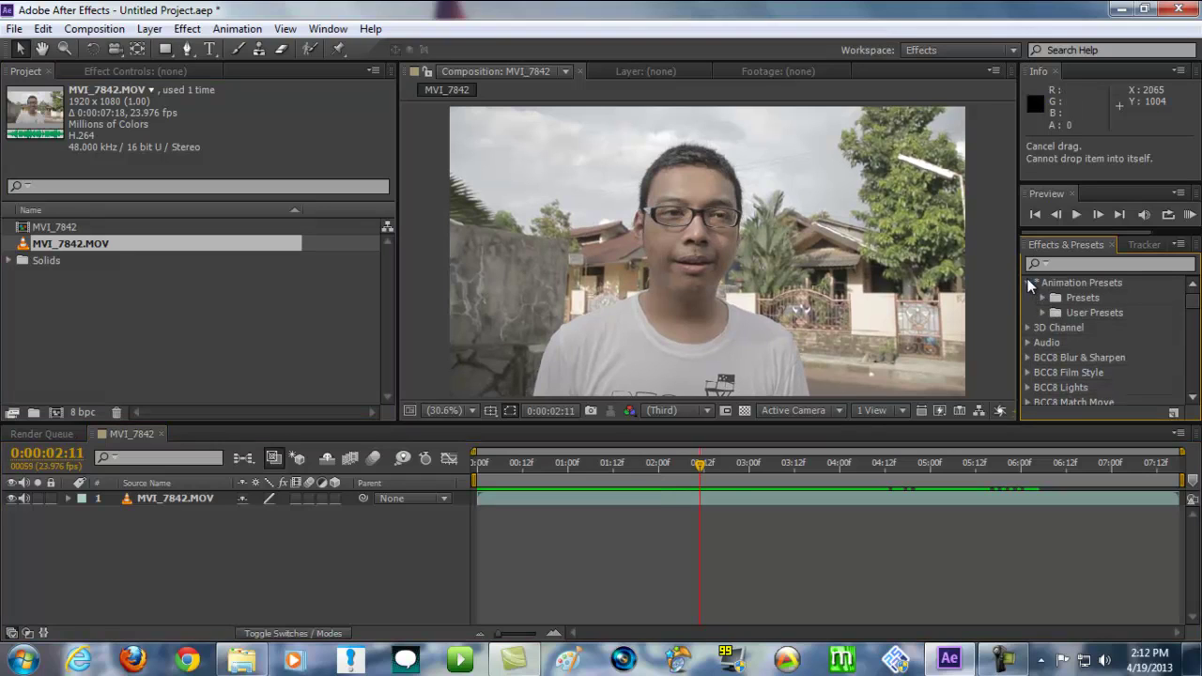
pyautogui.click(1030, 283)
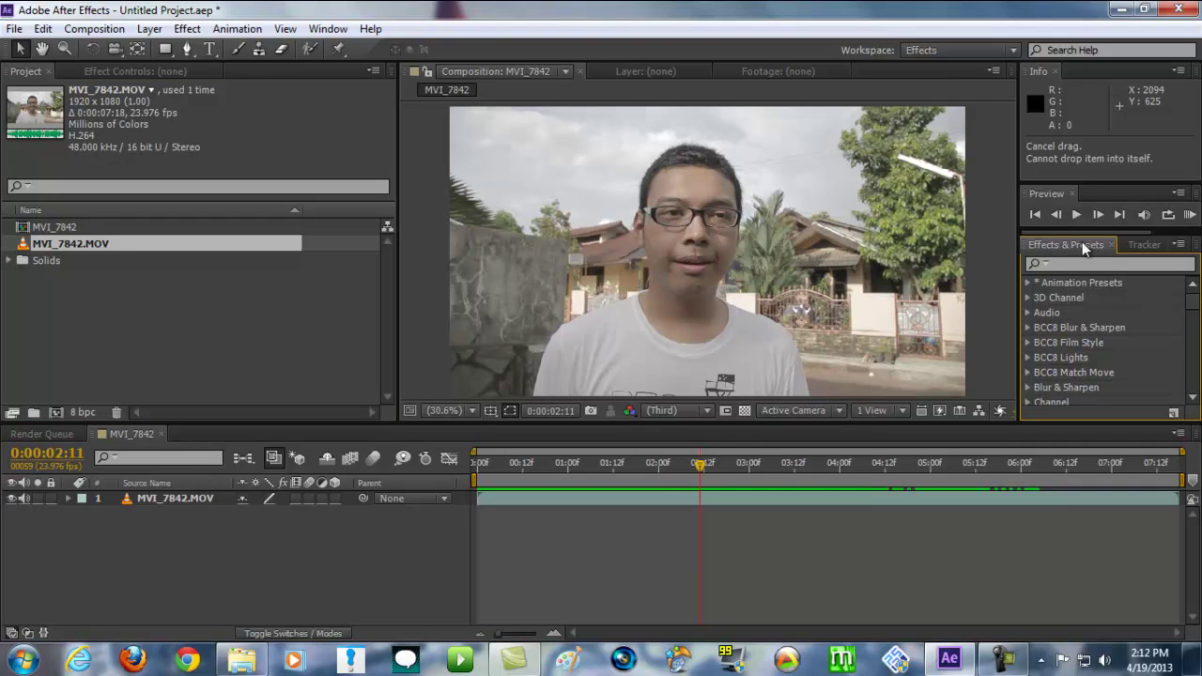
pyautogui.click(1027, 283)
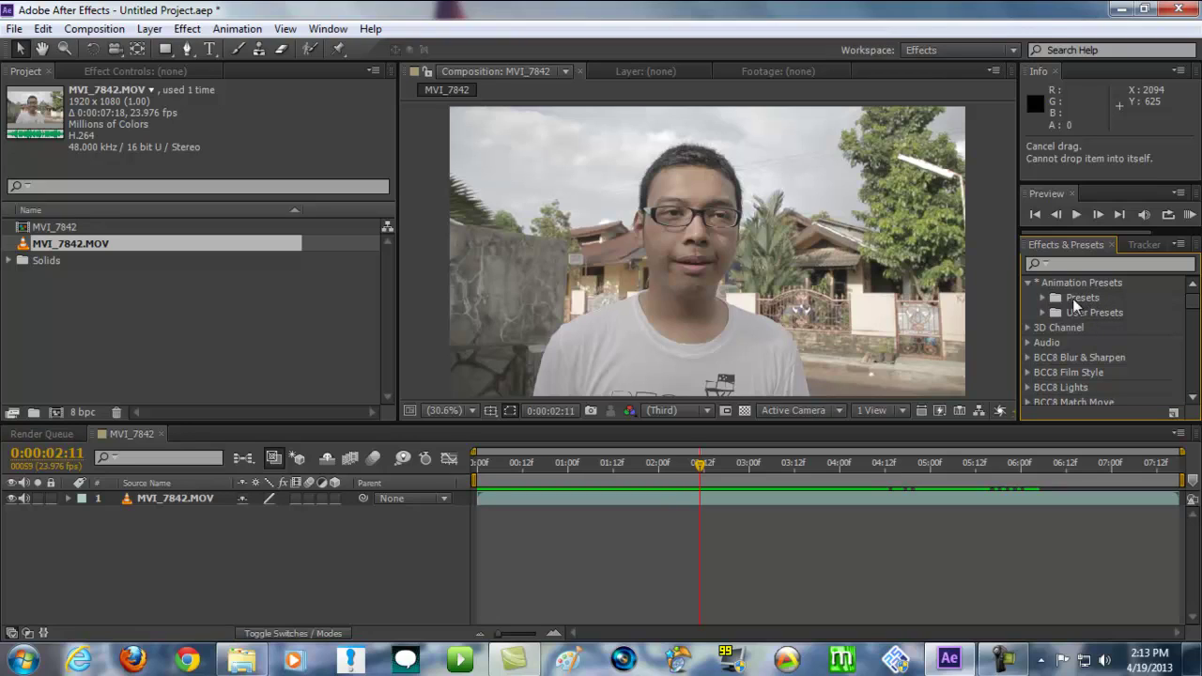
pyautogui.click(1042, 311)
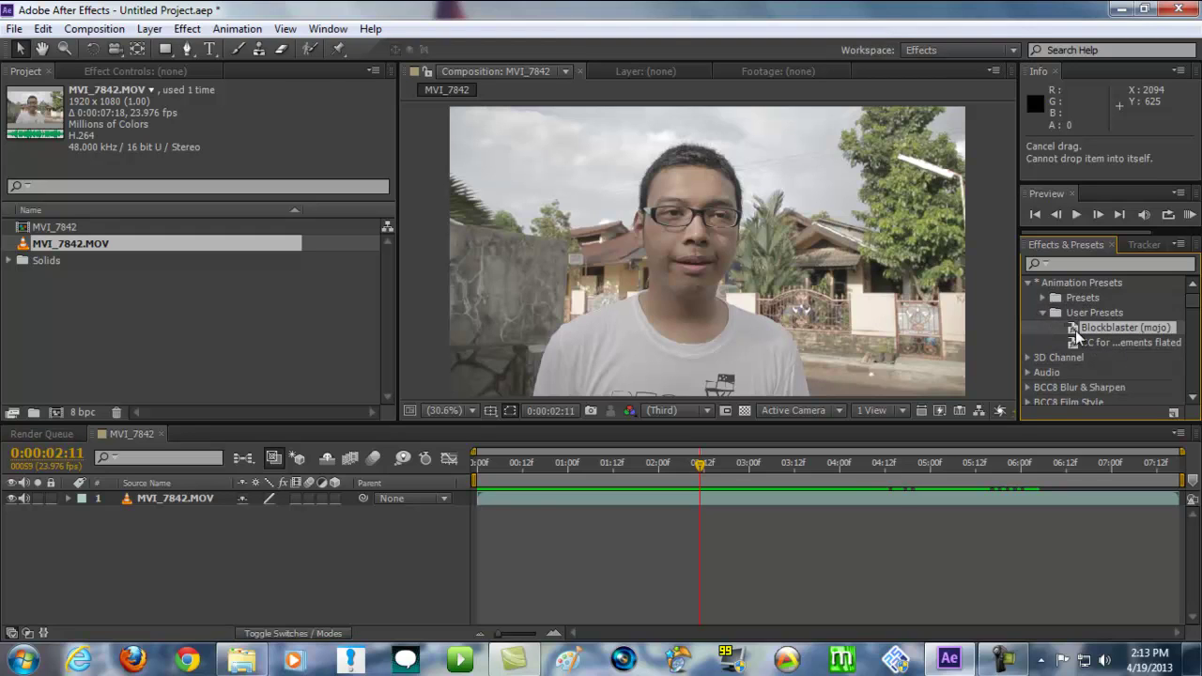
pyautogui.moveTo(1073, 328); pyautogui.dragTo(768, 353)
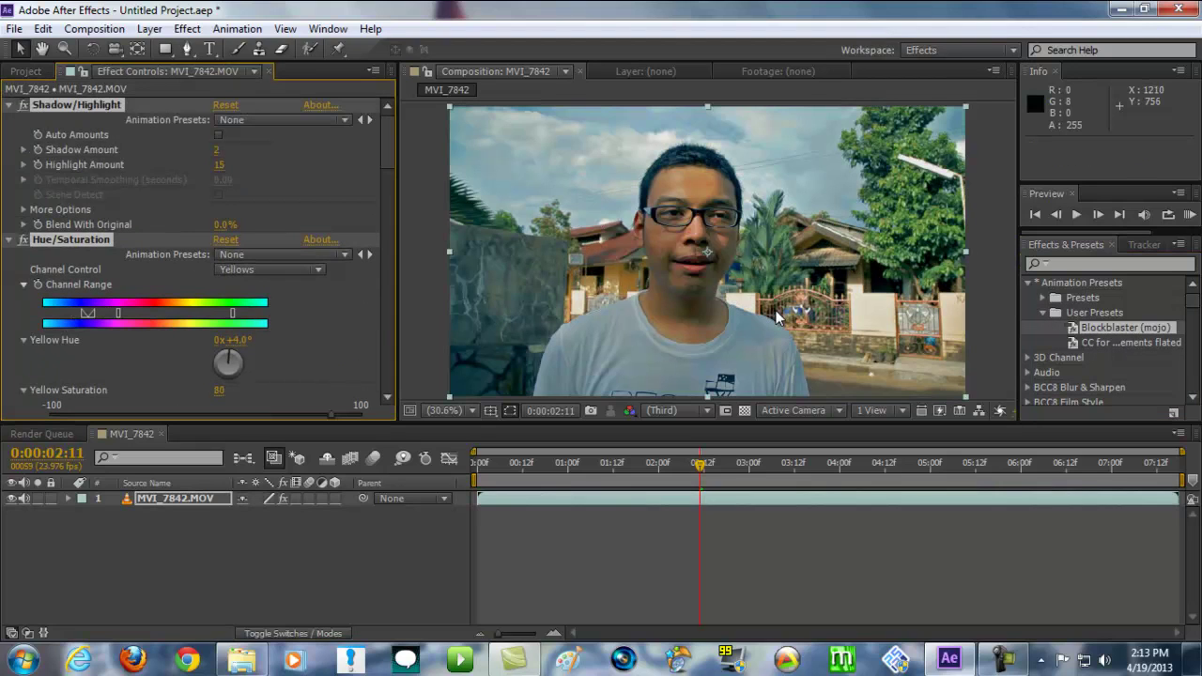
pyautogui.press('space')
pyautogui.press('space')
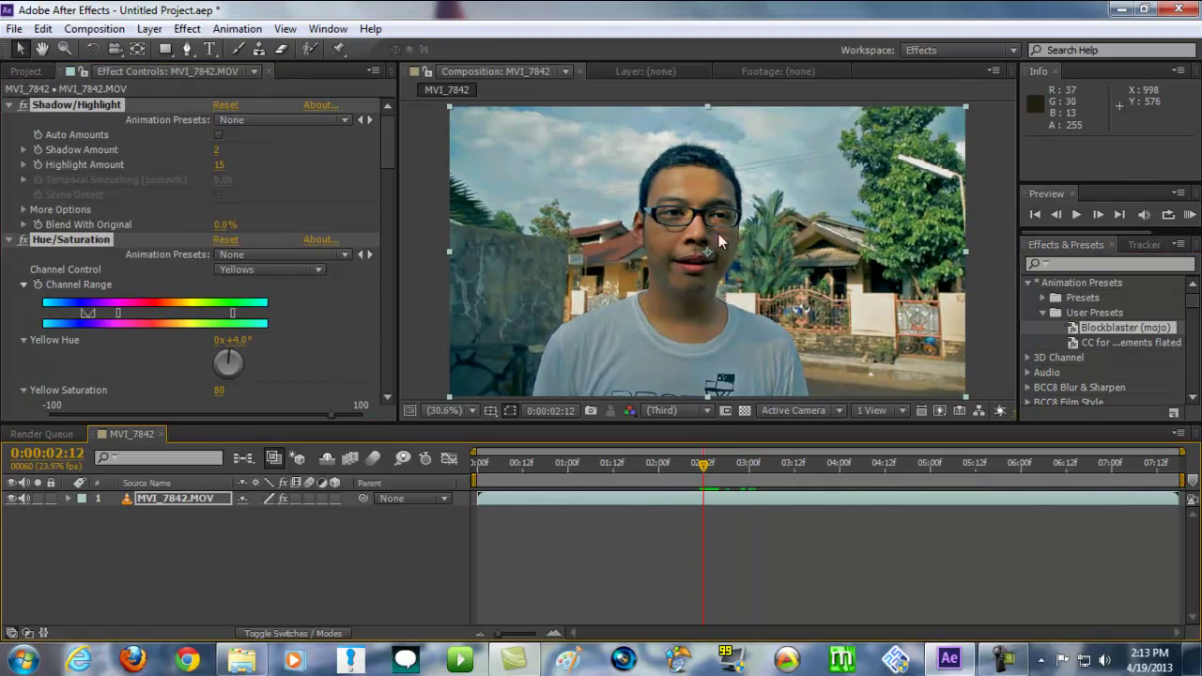
pyautogui.click(981, 262)
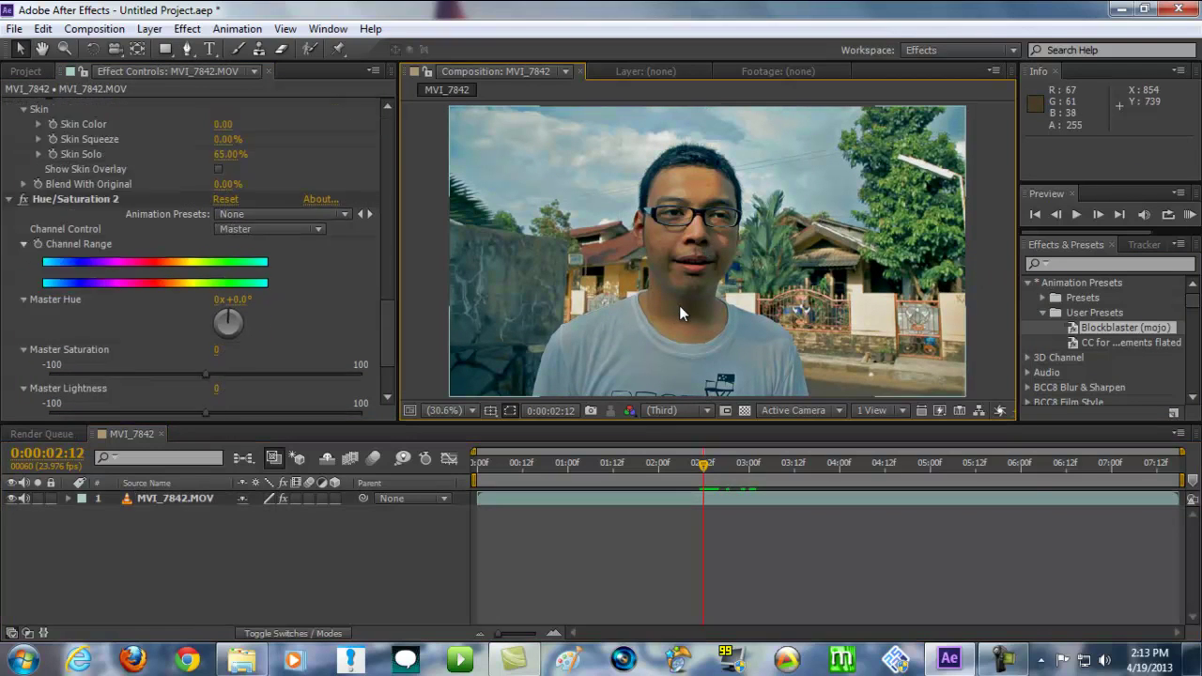
pyautogui.hotkey('ctrl', 'z')
# Step: Reapply the Blockblaster (mojo) preset to the clip, check it around 0:00:02:21, and undo it again
pyautogui.moveTo(1074, 331); pyautogui.dragTo(977, 271)
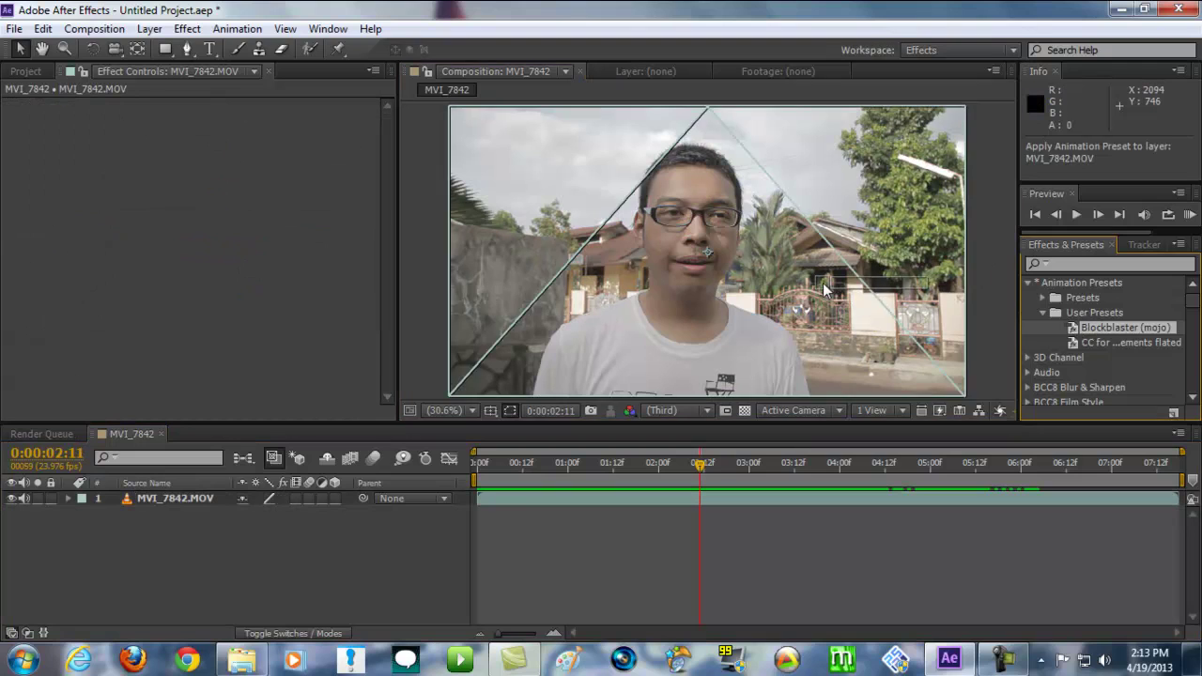
pyautogui.click(988, 259)
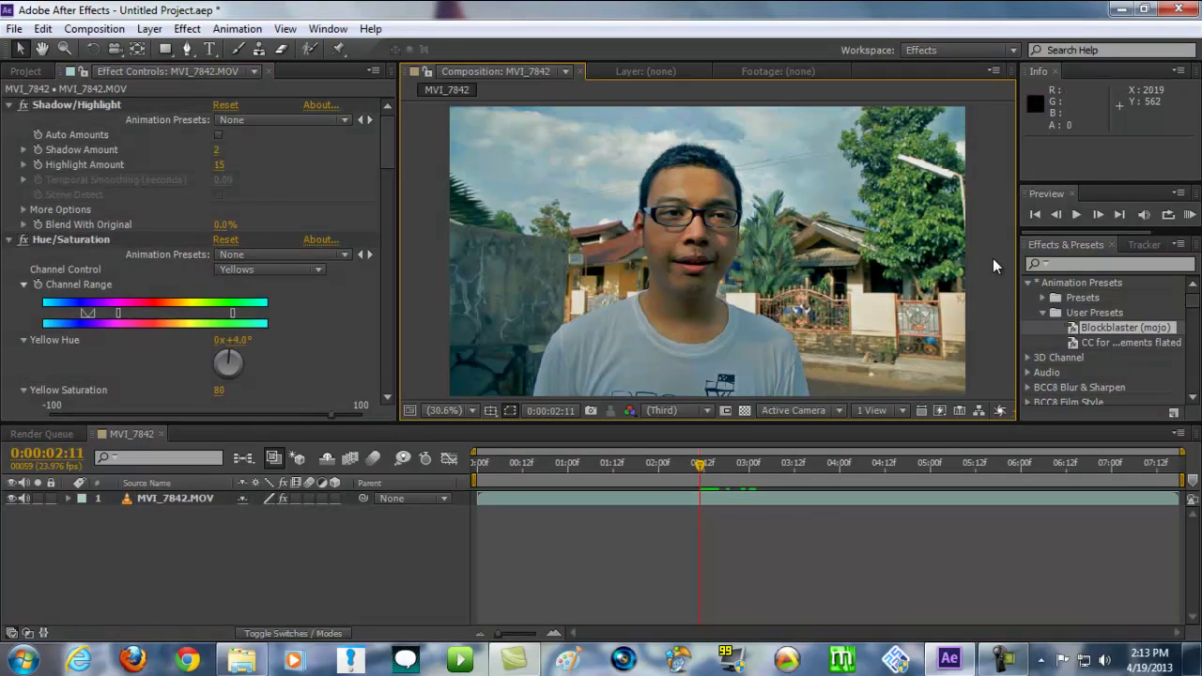
pyautogui.moveTo(719, 468)
pyautogui.mouseDown()
pyautogui.moveTo(801, 475)
pyautogui.moveTo(740, 468)
pyautogui.mouseUp()
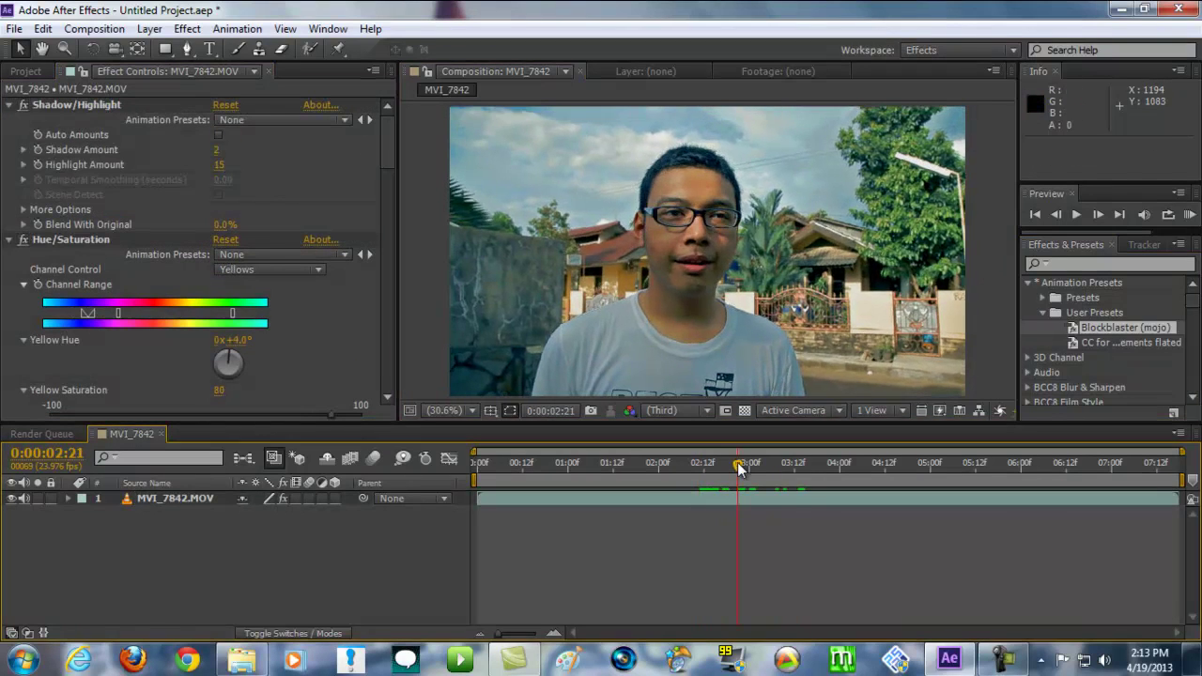
pyautogui.hotkey('ctrl', 'z')
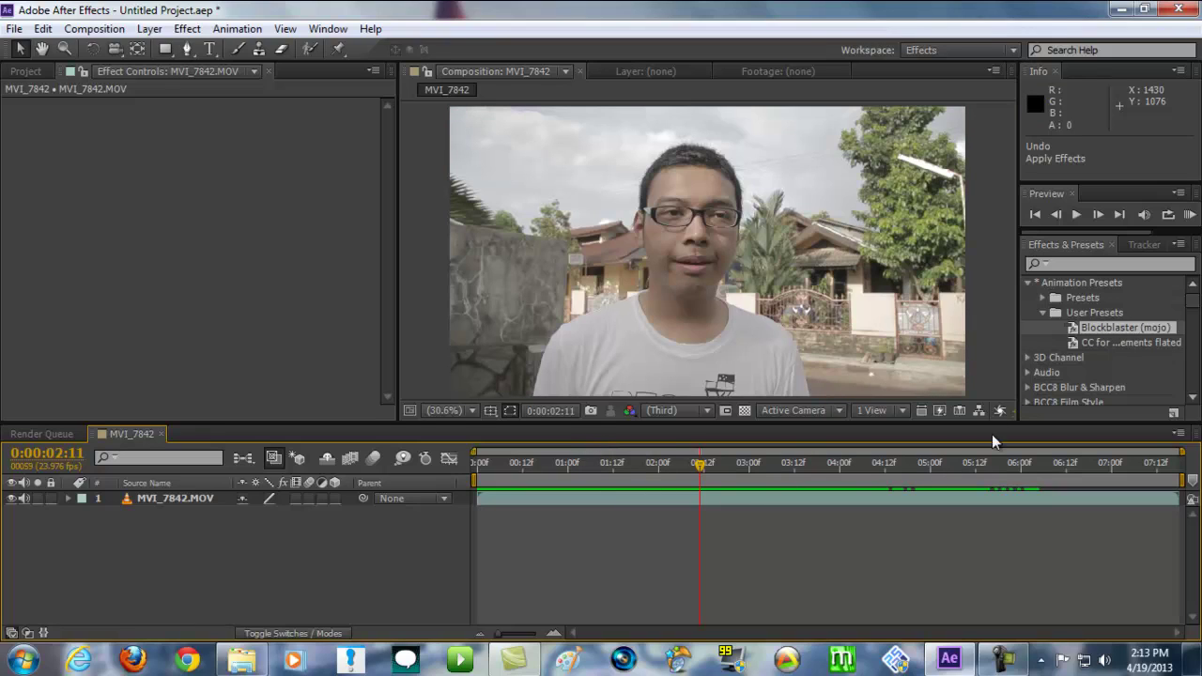
# Step: Create an adjustment layer above the MVI_7842.MOV clip and move the current time to 0:00:02:01
pyautogui.click(495, 498)
pyautogui.moveTo(707, 467); pyautogui.dragTo(661, 468)
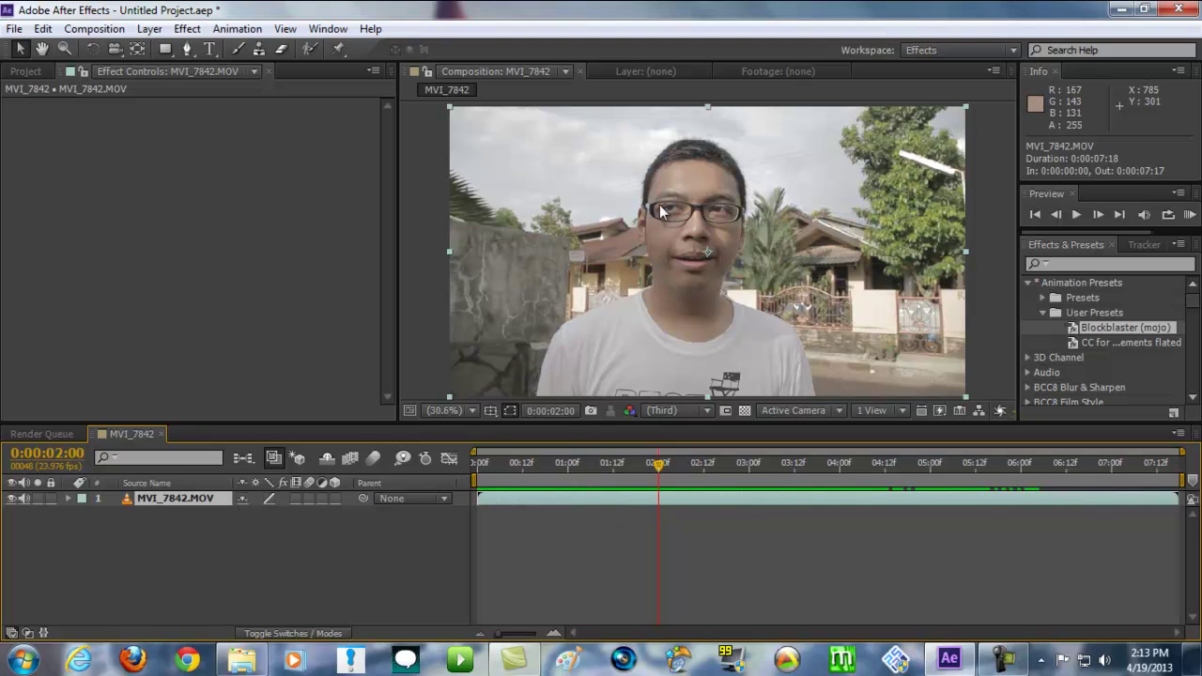
pyautogui.moveTo(659, 464)
pyautogui.mouseDown()
pyautogui.moveTo(750, 471)
pyautogui.moveTo(662, 473)
pyautogui.mouseUp()
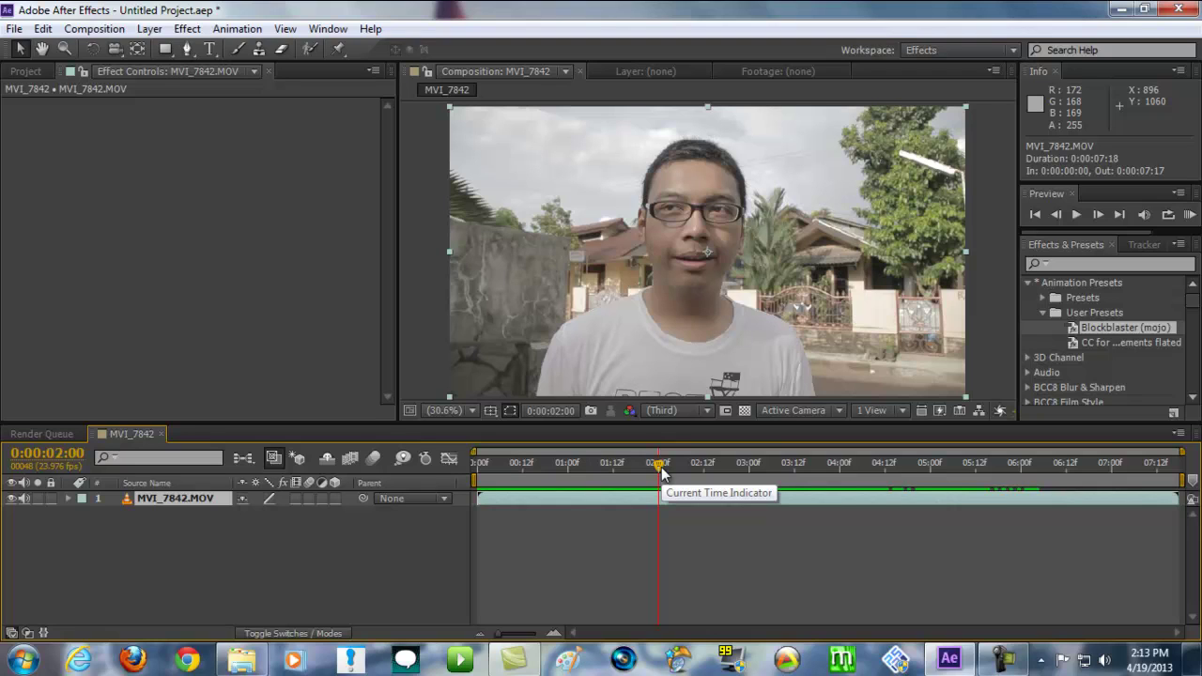
pyautogui.click(150, 29)
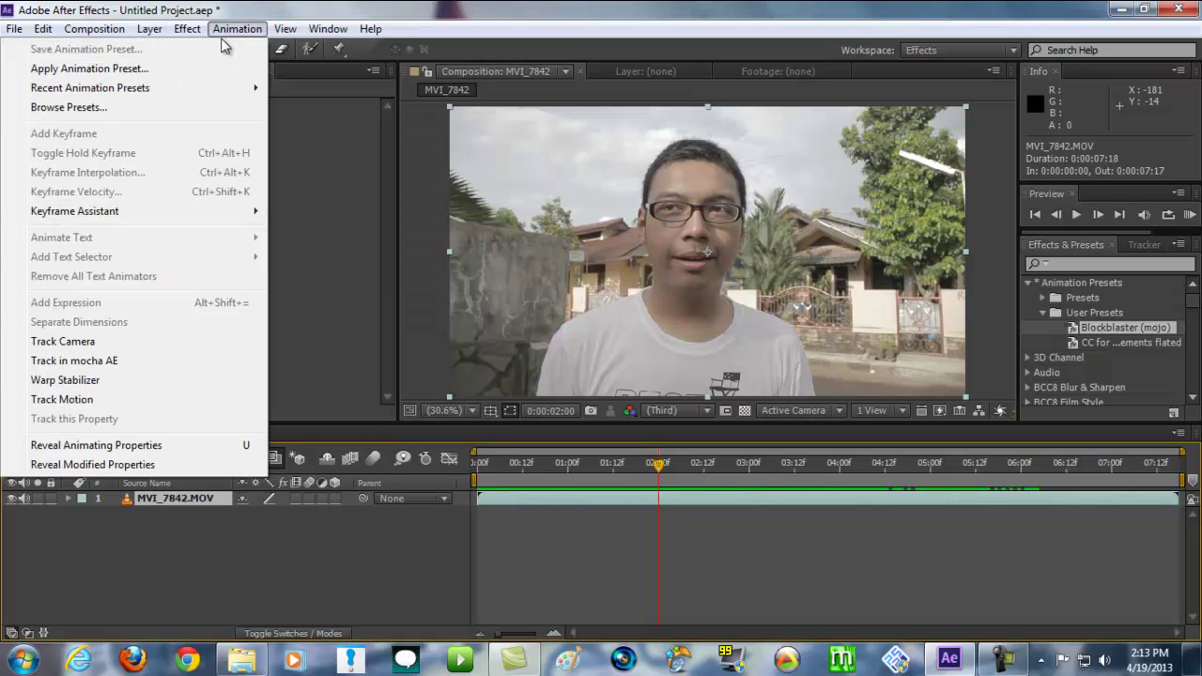
pyautogui.moveTo(153, 40)
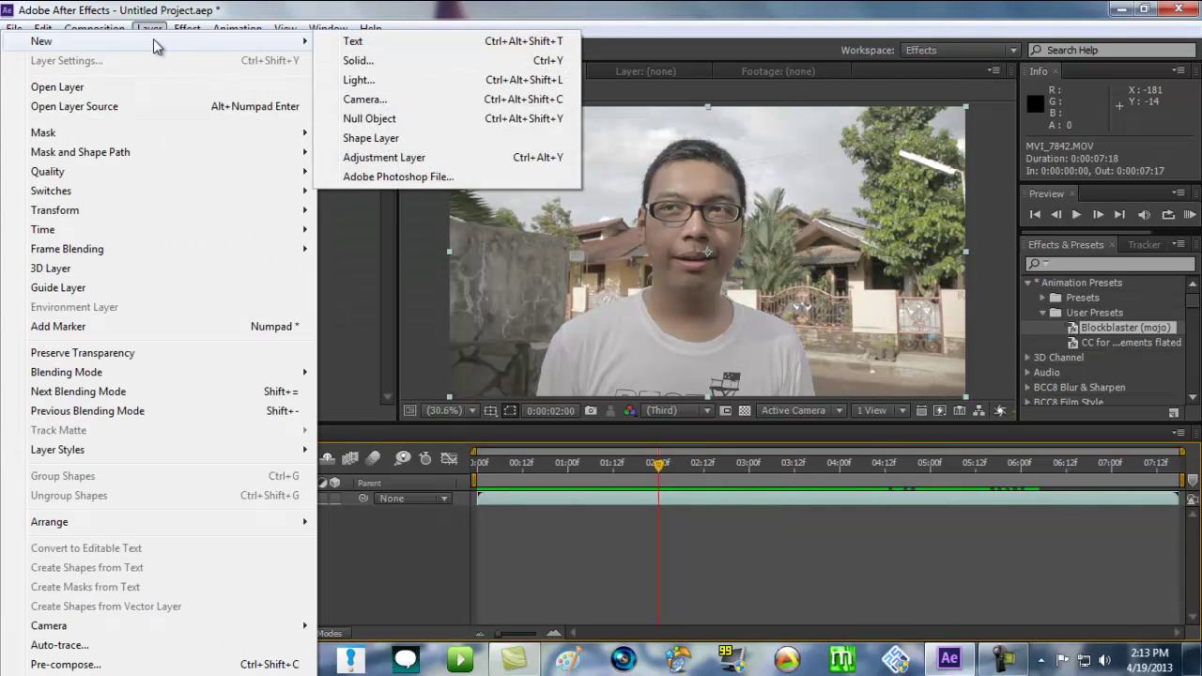
pyautogui.click(388, 157)
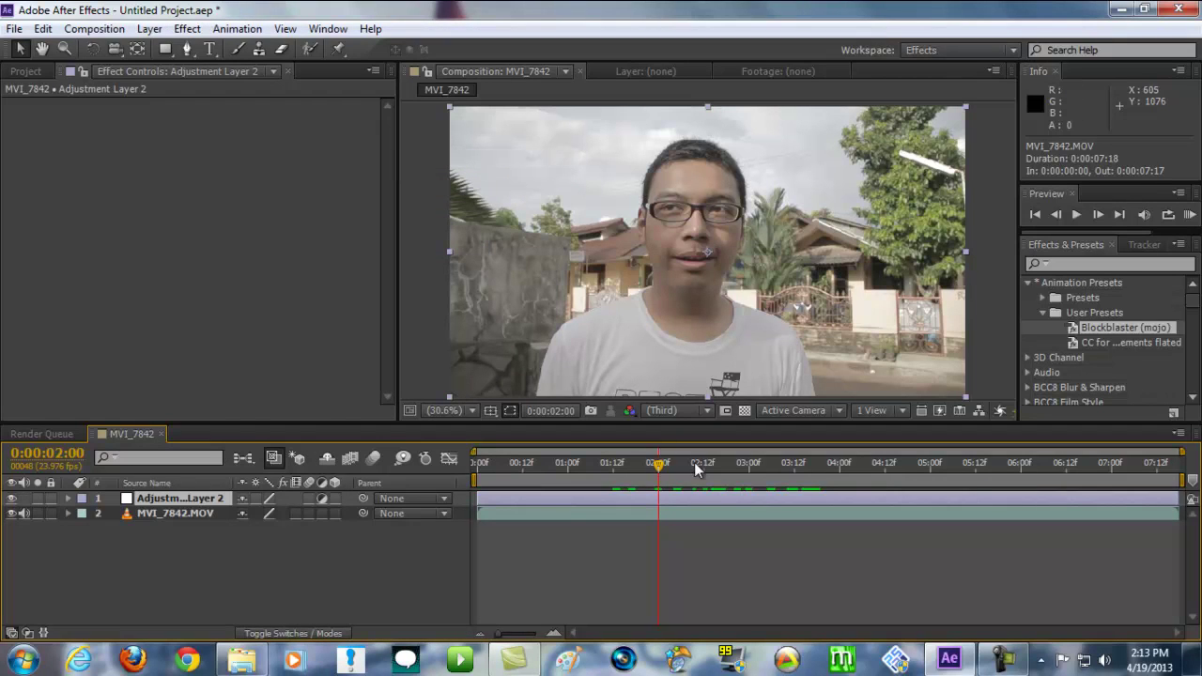
pyautogui.moveTo(635, 462); pyautogui.dragTo(662, 462)
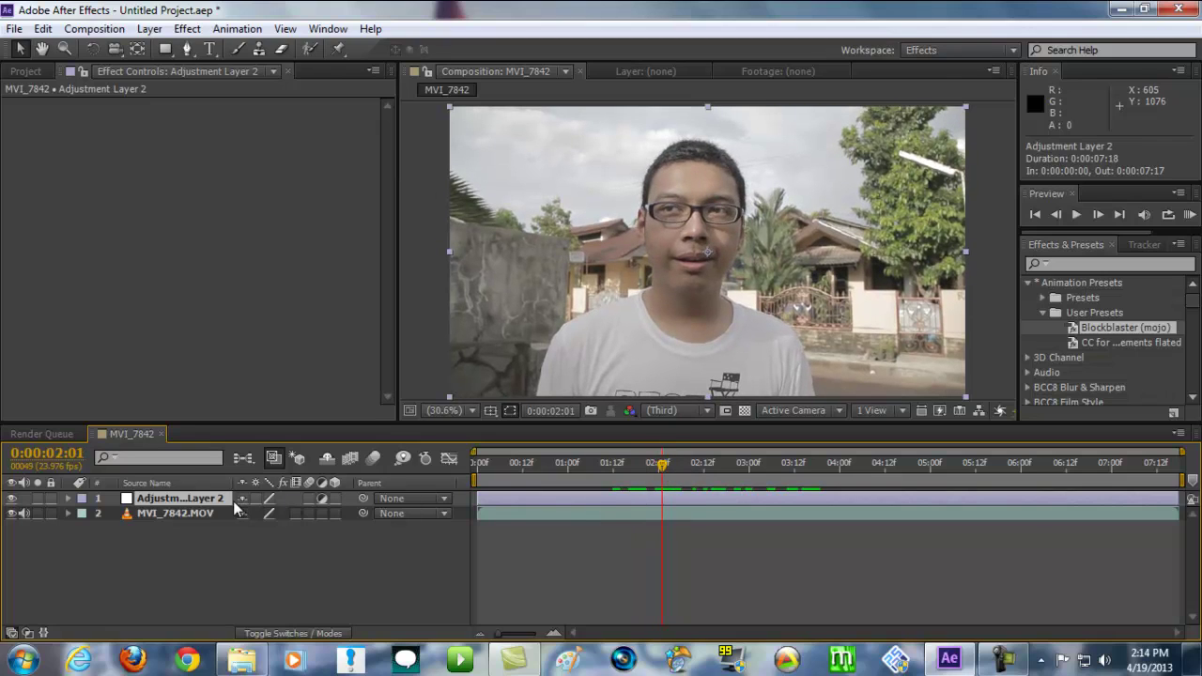
# Step: Apply the Synthetic Aperture effect SA Color Finesse 3 to the adjustment layer
pyautogui.click(195, 33)
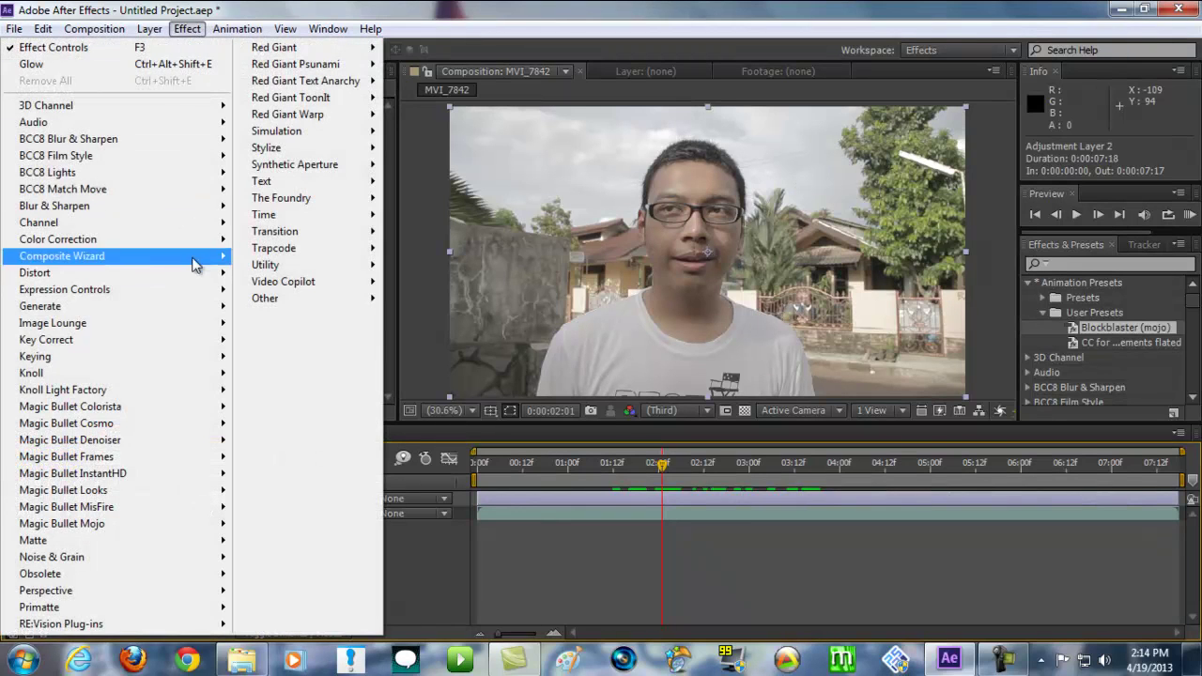
pyautogui.moveTo(328, 28)
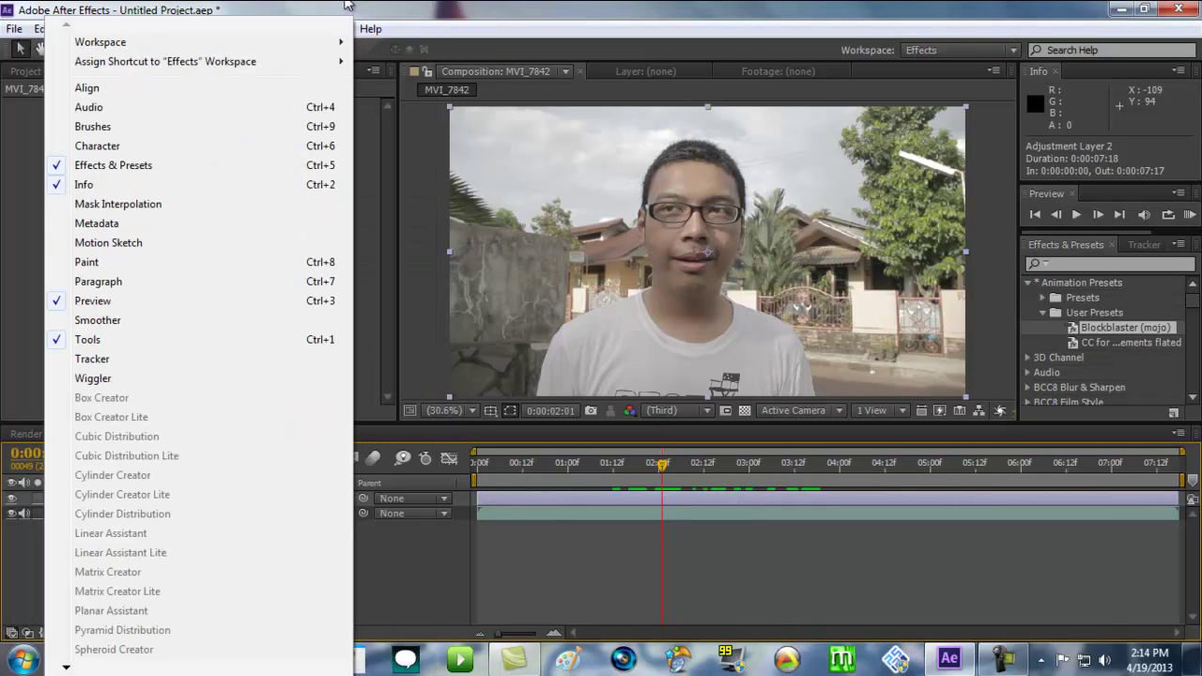
pyautogui.click(206, 11)
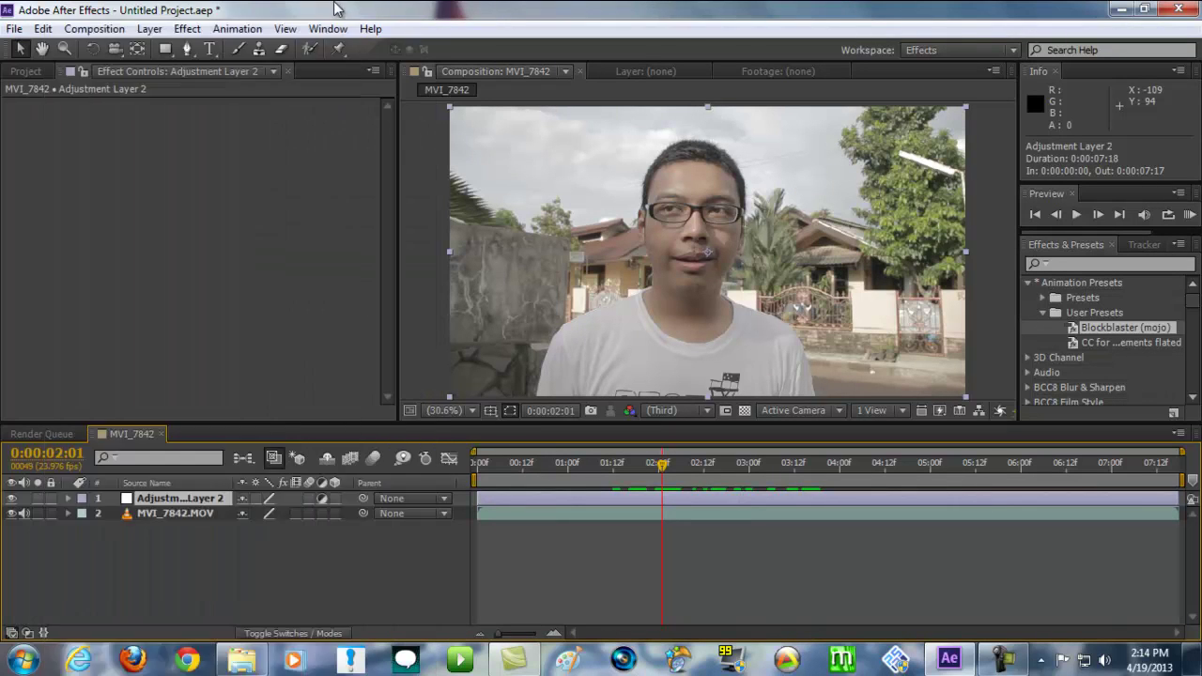
pyautogui.click(189, 29)
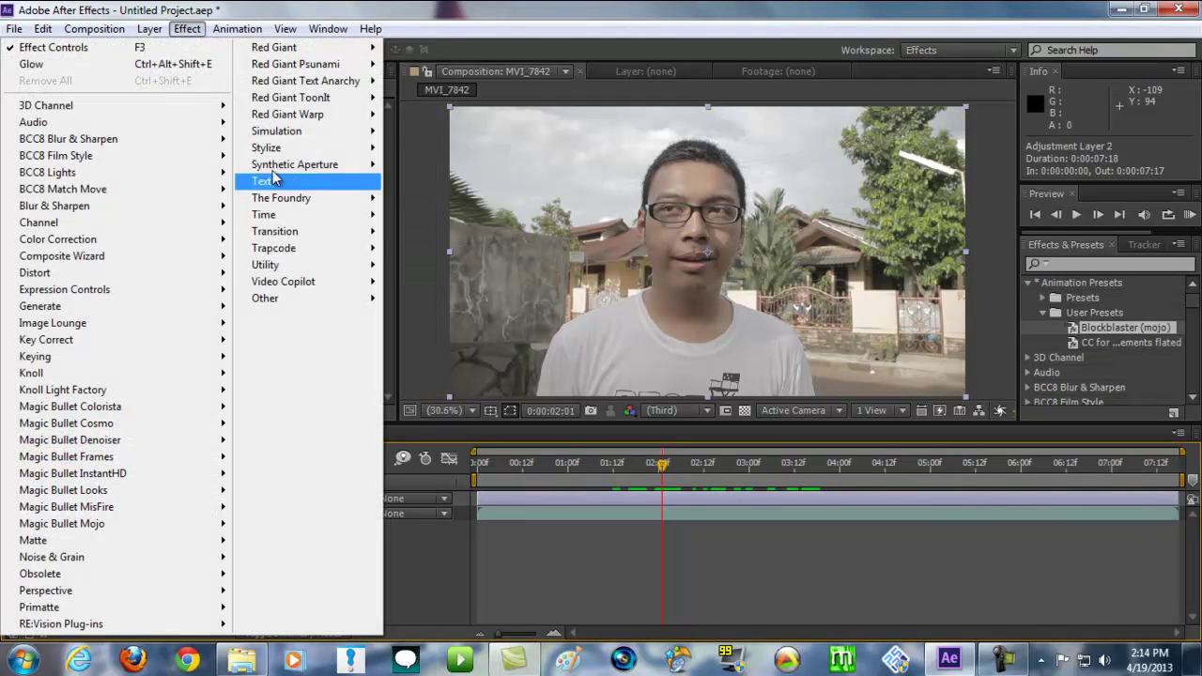
pyautogui.moveTo(320, 165)
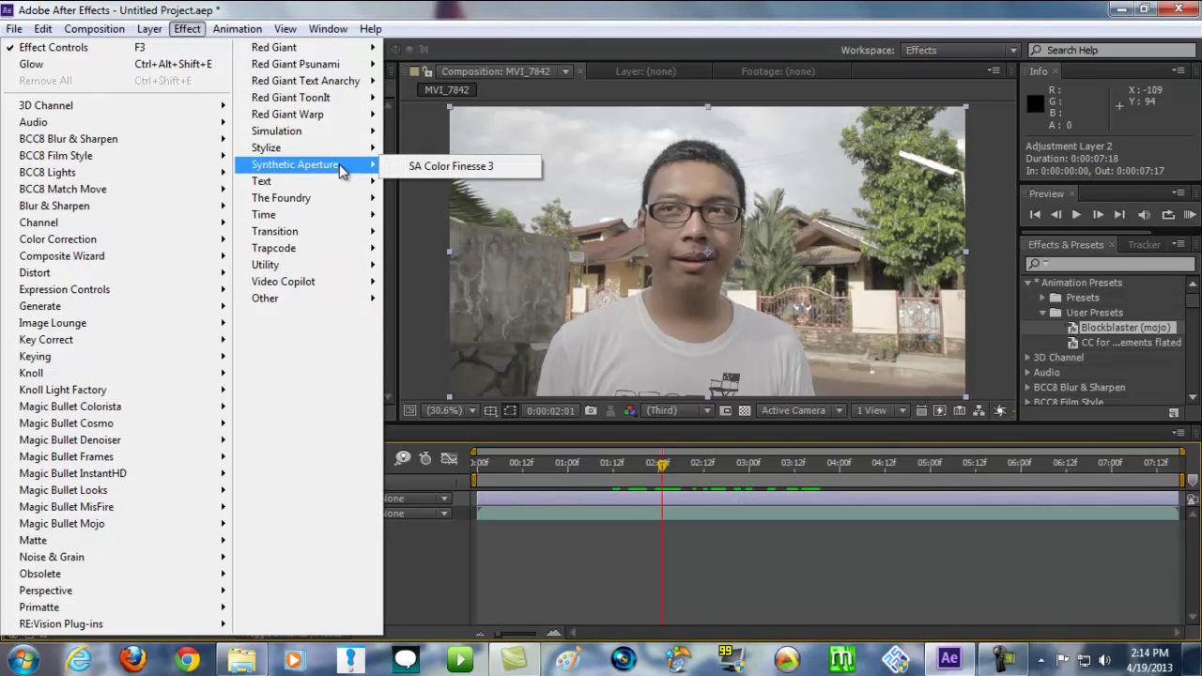
pyautogui.click(510, 169)
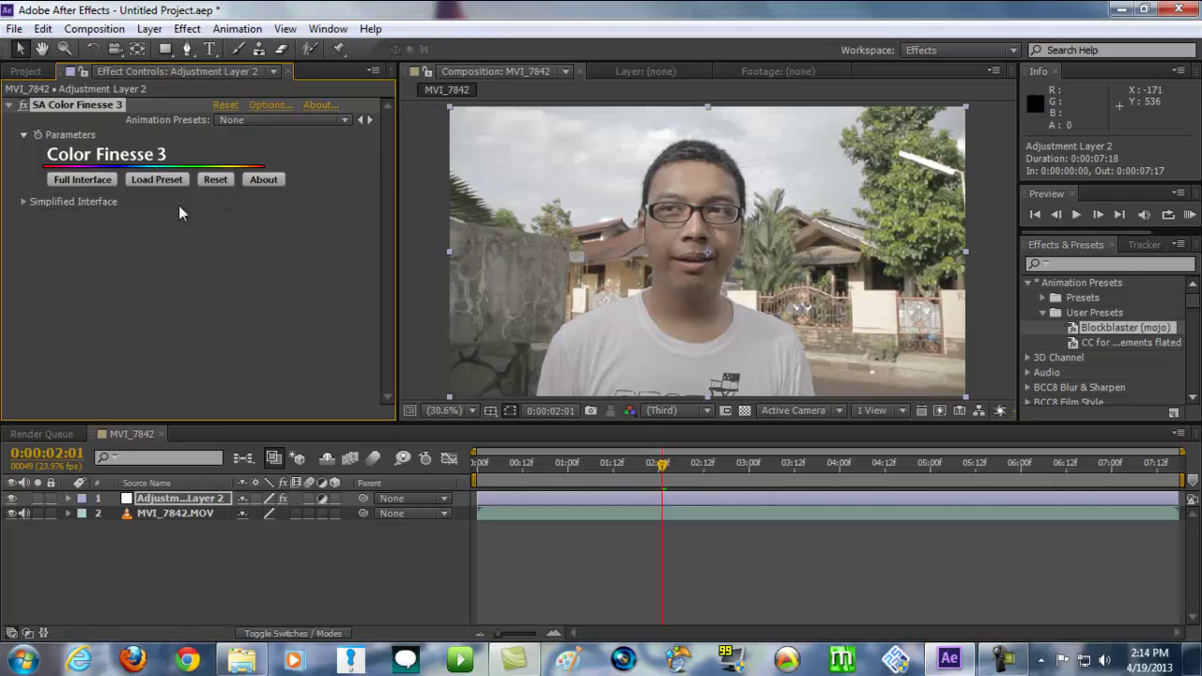
# Step: In Color Finesse's full interface, set master brightness to -2.86, contrast 30.61, contrast center 0.54, saturation 132.24, vibrance 11.02 and gamma 1.16
pyautogui.click(81, 182)
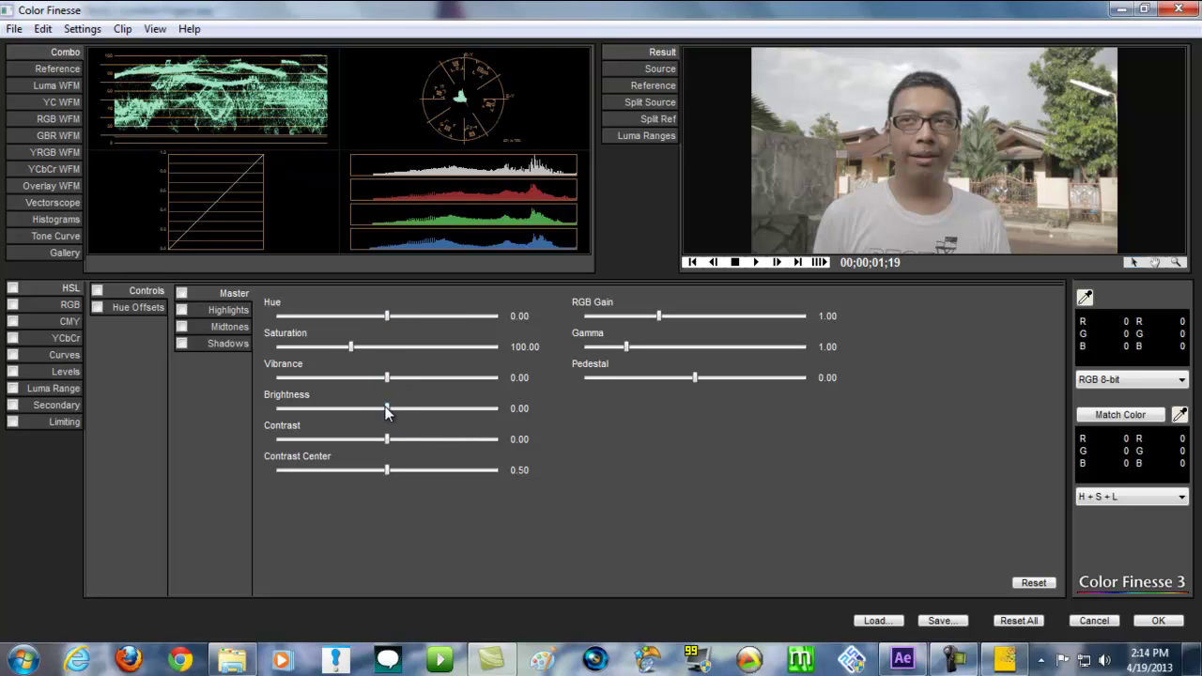
pyautogui.moveTo(388, 414)
pyautogui.mouseDown()
pyautogui.moveTo(400, 414)
pyautogui.moveTo(384, 415)
pyautogui.mouseUp()
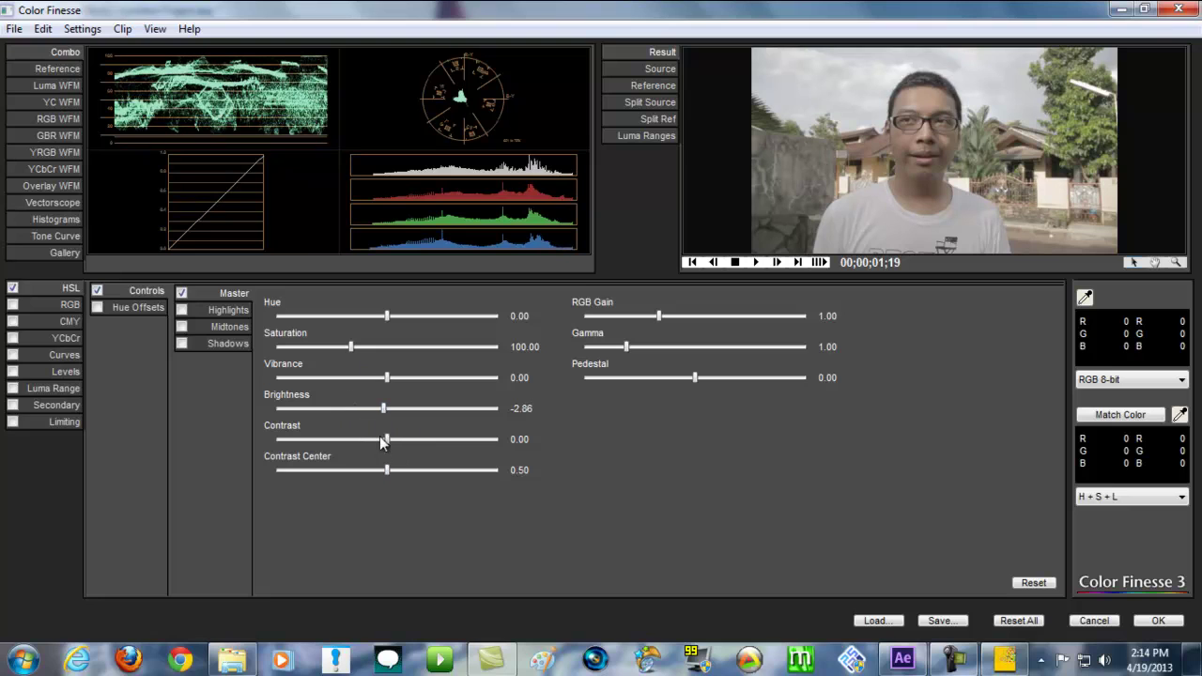
pyautogui.moveTo(387, 440); pyautogui.dragTo(394, 473)
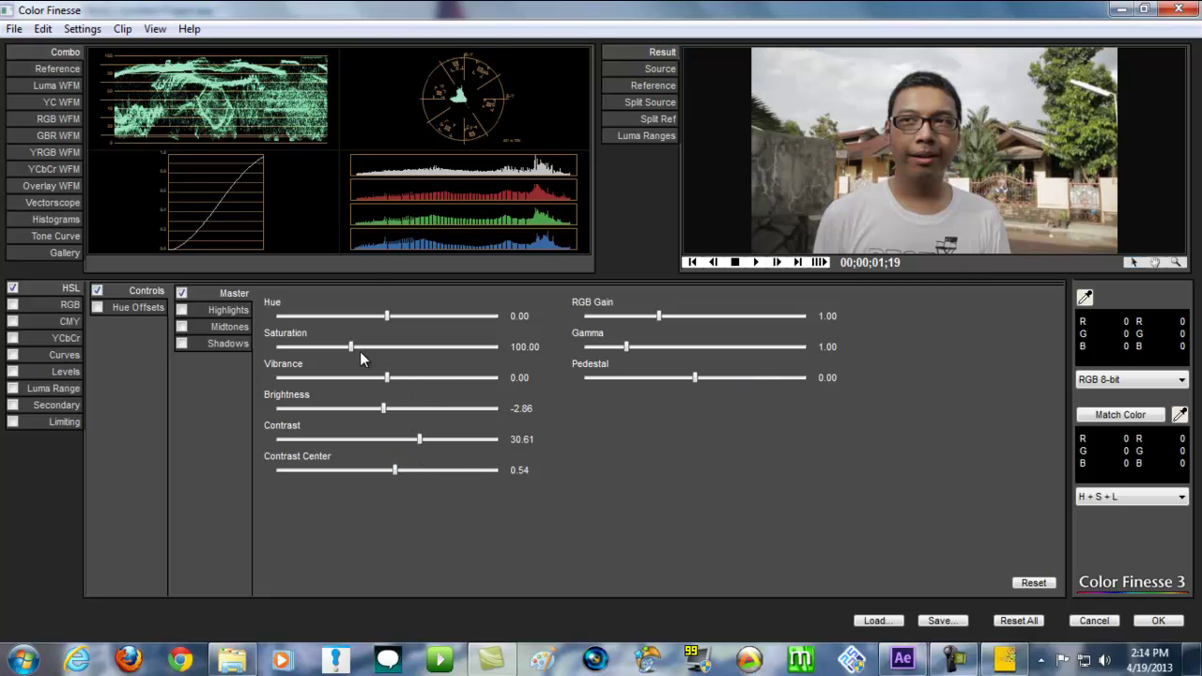
pyautogui.moveTo(351, 346); pyautogui.dragTo(401, 379)
pyautogui.moveTo(625, 348); pyautogui.dragTo(636, 354)
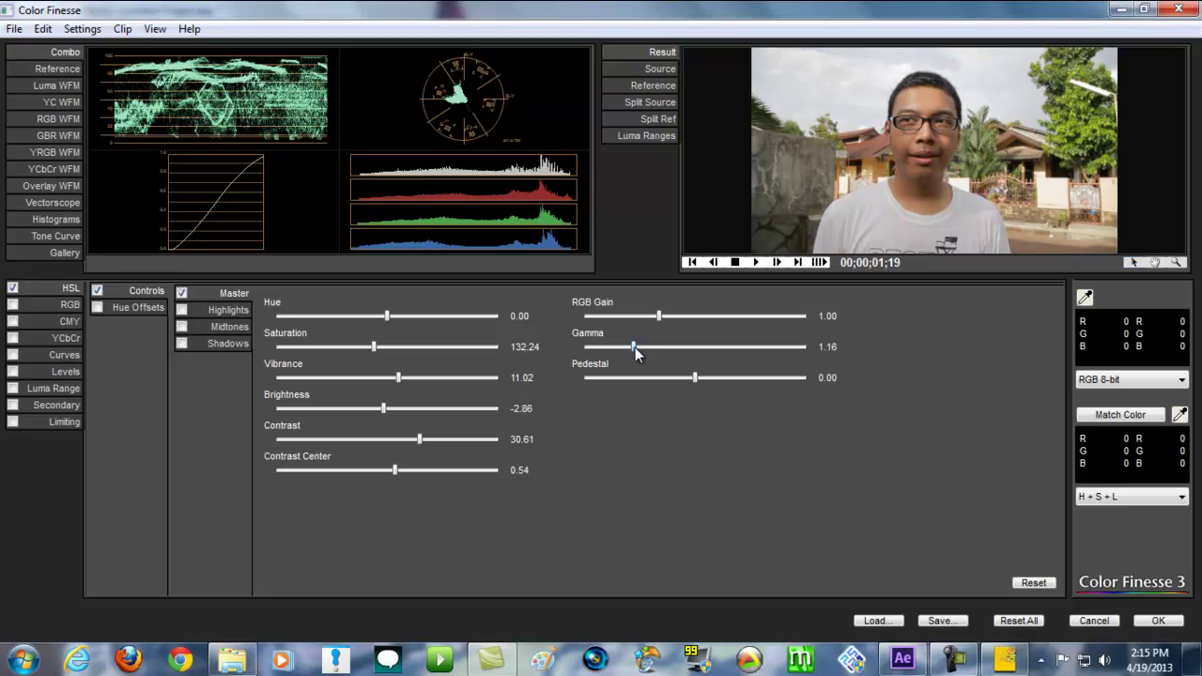
pyautogui.click(1157, 620)
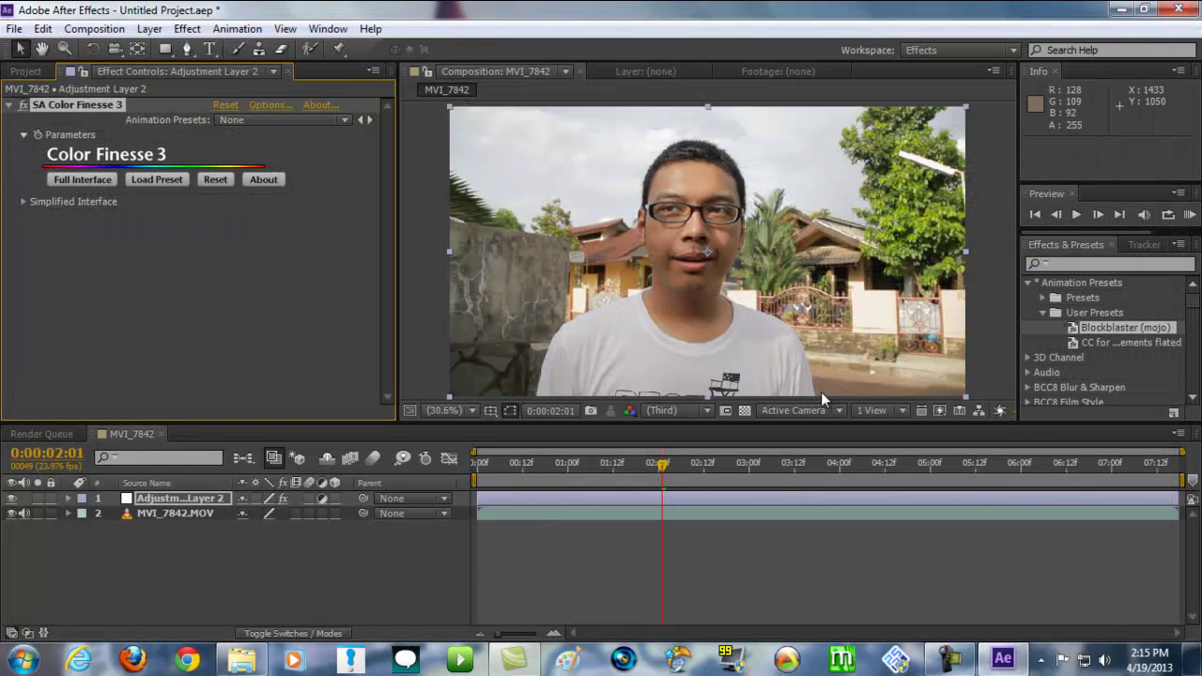
# Step: Toggle the adjustment layer's visibility to compare the footage before and after the Color Finesse correction
pyautogui.click(13, 498)
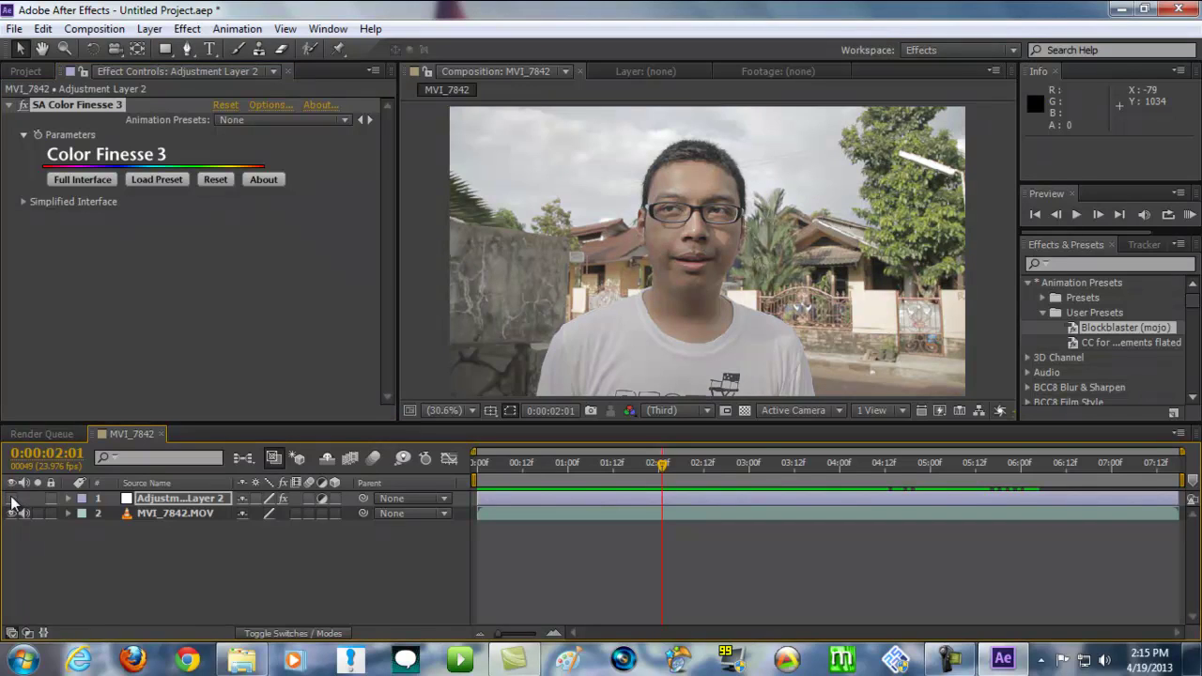
pyautogui.click(12, 499)
pyautogui.click(12, 499)
pyautogui.click(13, 499)
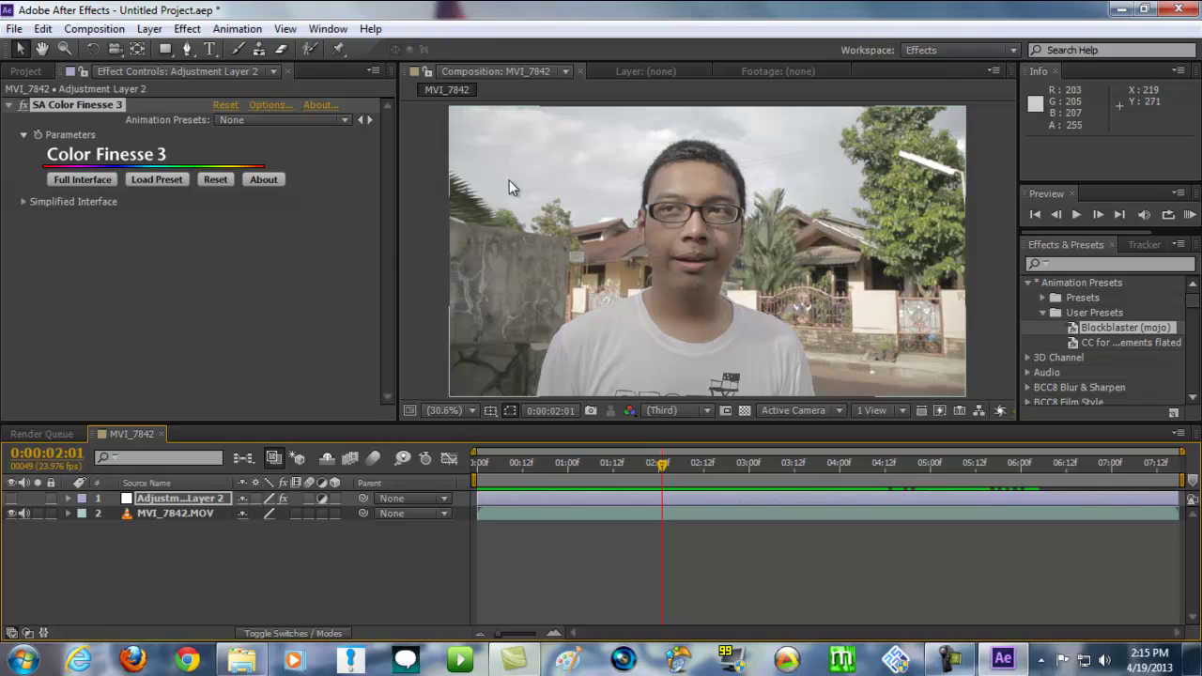
pyautogui.click(12, 498)
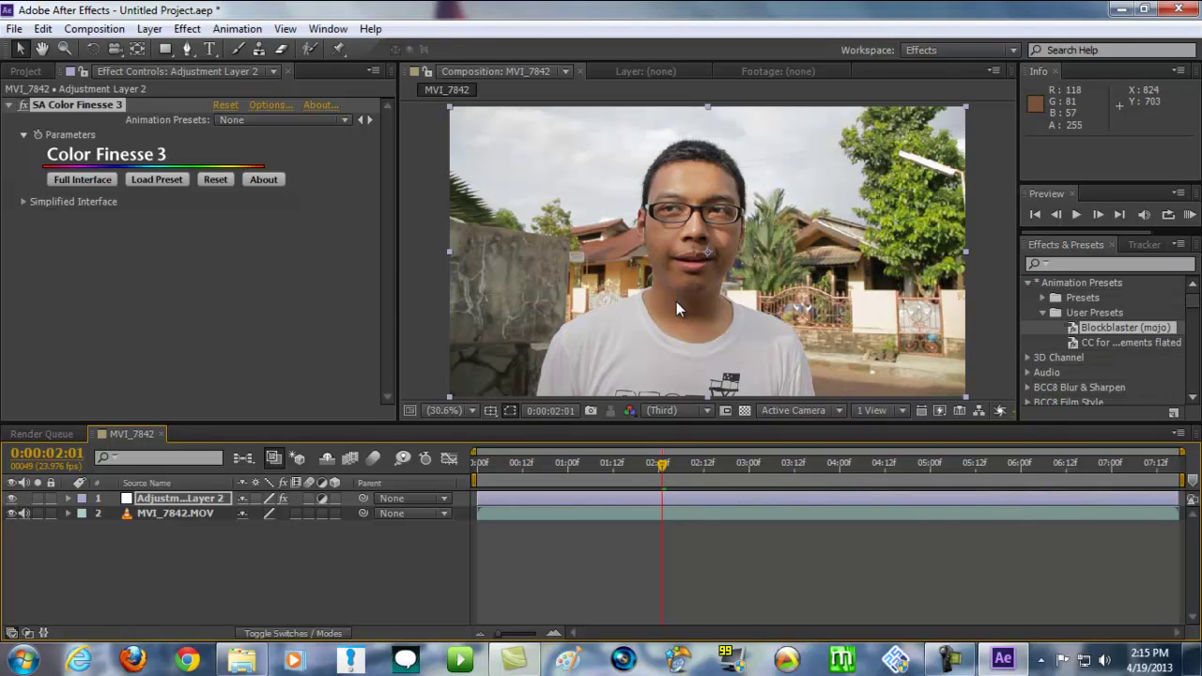
pyautogui.click(996, 271)
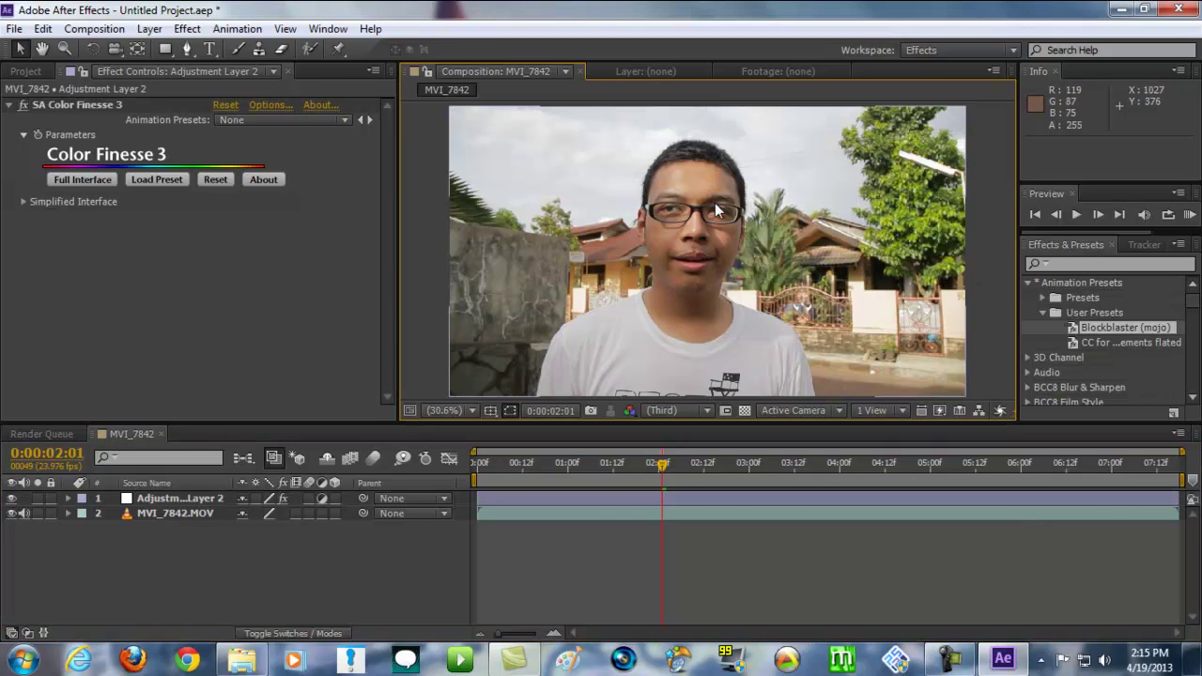
# Step: Select the adjustment layer, collapse its SA Color Finesse 3 settings and select the effect
pyautogui.click(188, 497)
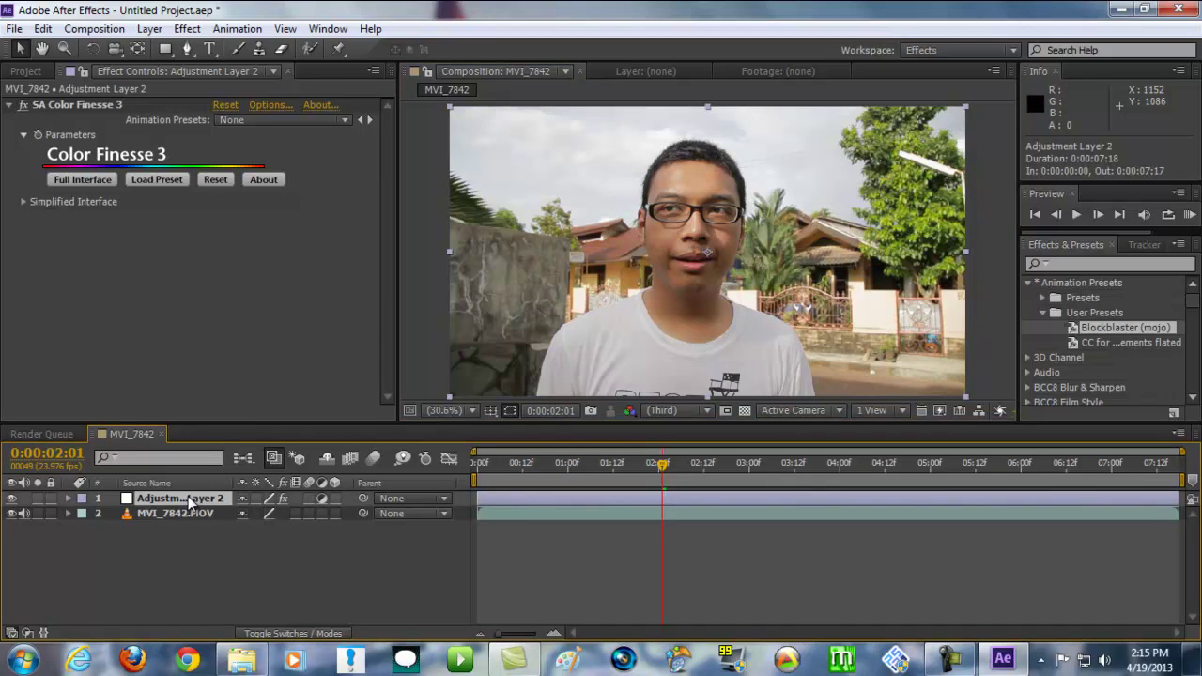
pyautogui.click(12, 108)
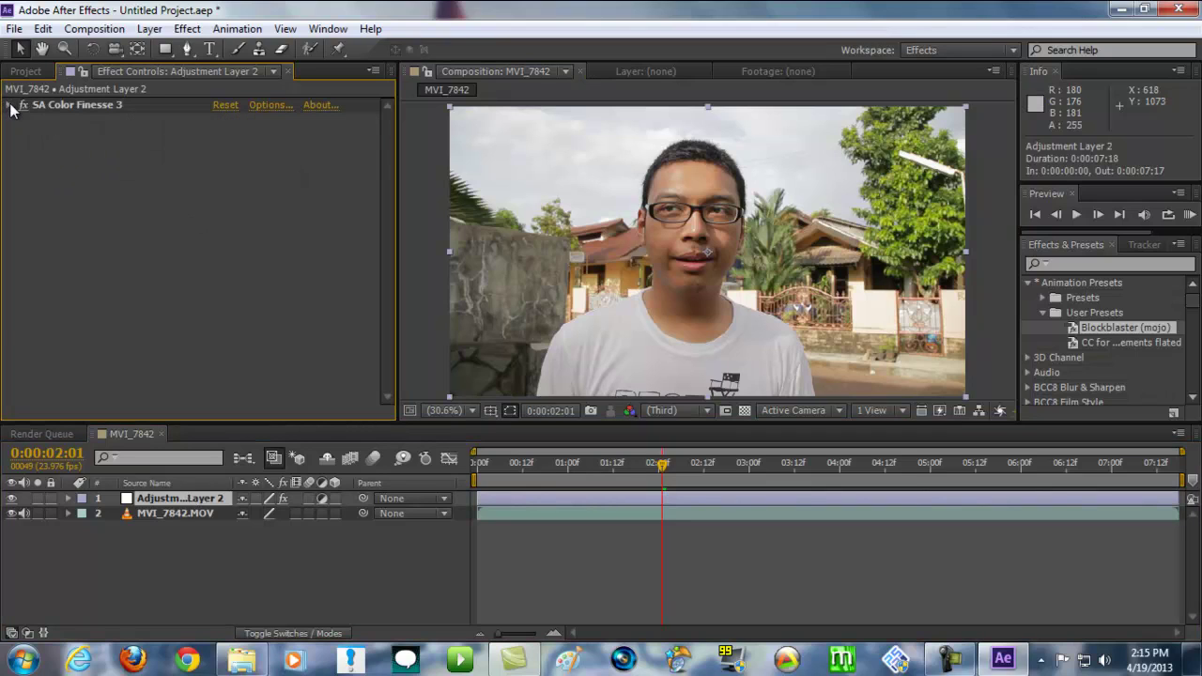
pyautogui.click(84, 105)
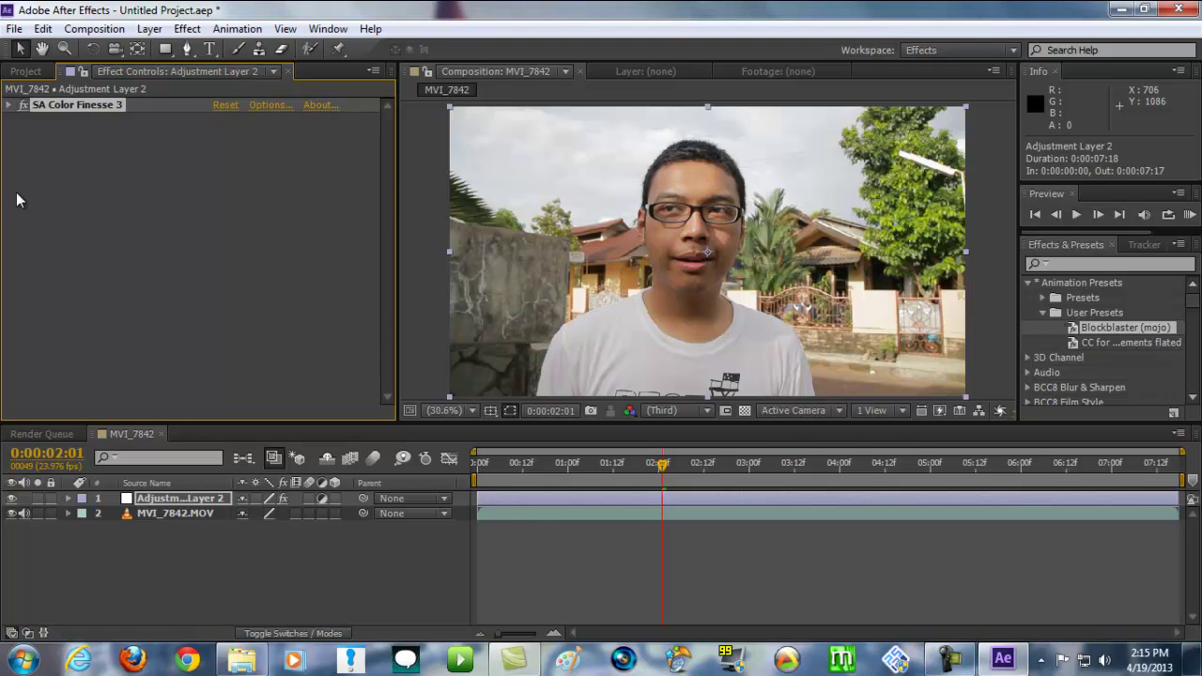
# Step: Import MVI_7839.MOV, create a composition from it and move the current time to 0:00:11:17
pyautogui.click(26, 71)
pyautogui.click(241, 659)
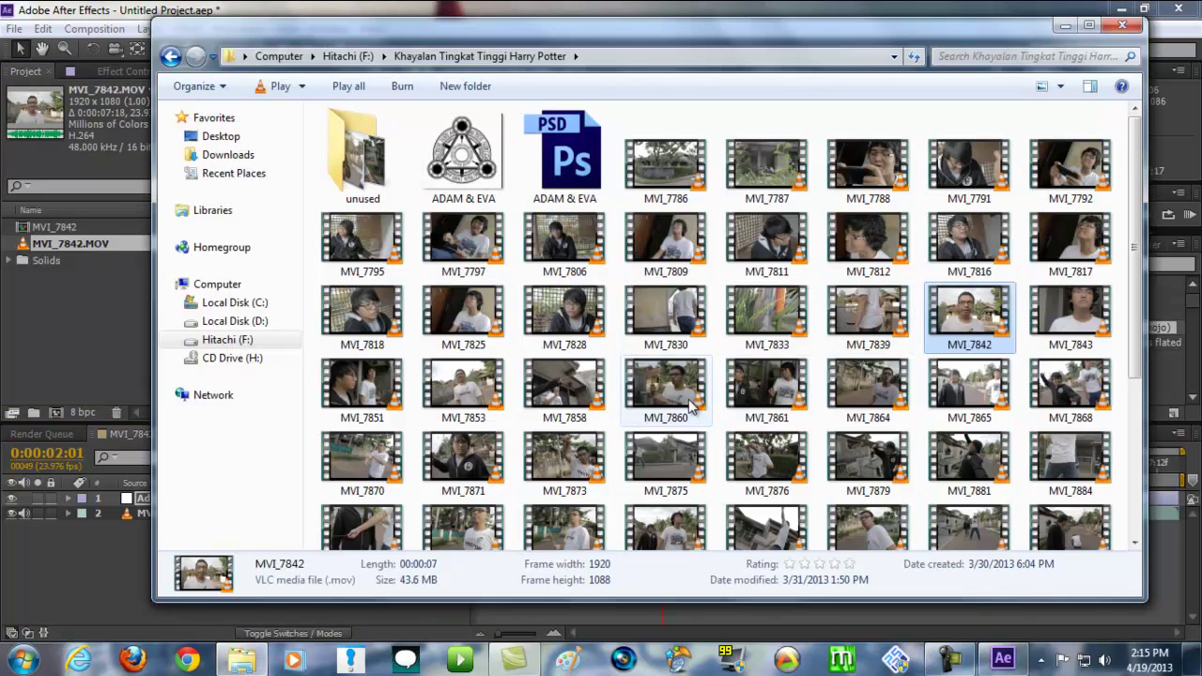
pyautogui.moveTo(868, 315); pyautogui.dragTo(47, 412)
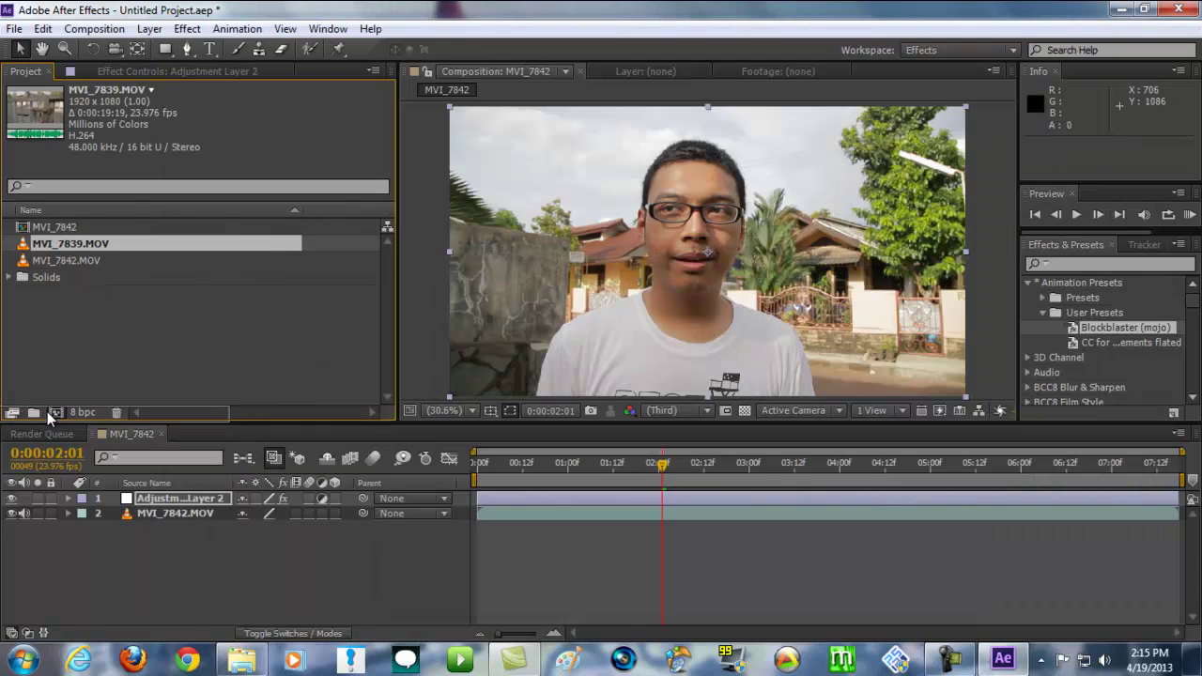
pyautogui.click(566, 463)
pyautogui.click(791, 461)
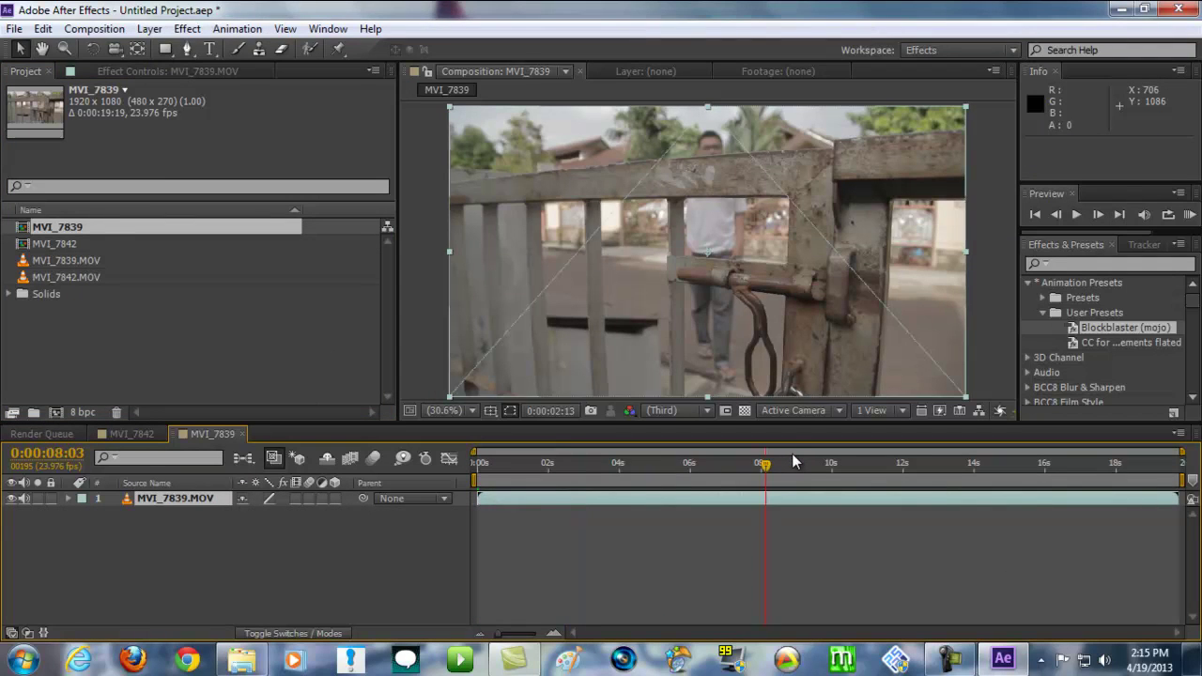
pyautogui.click(570, 464)
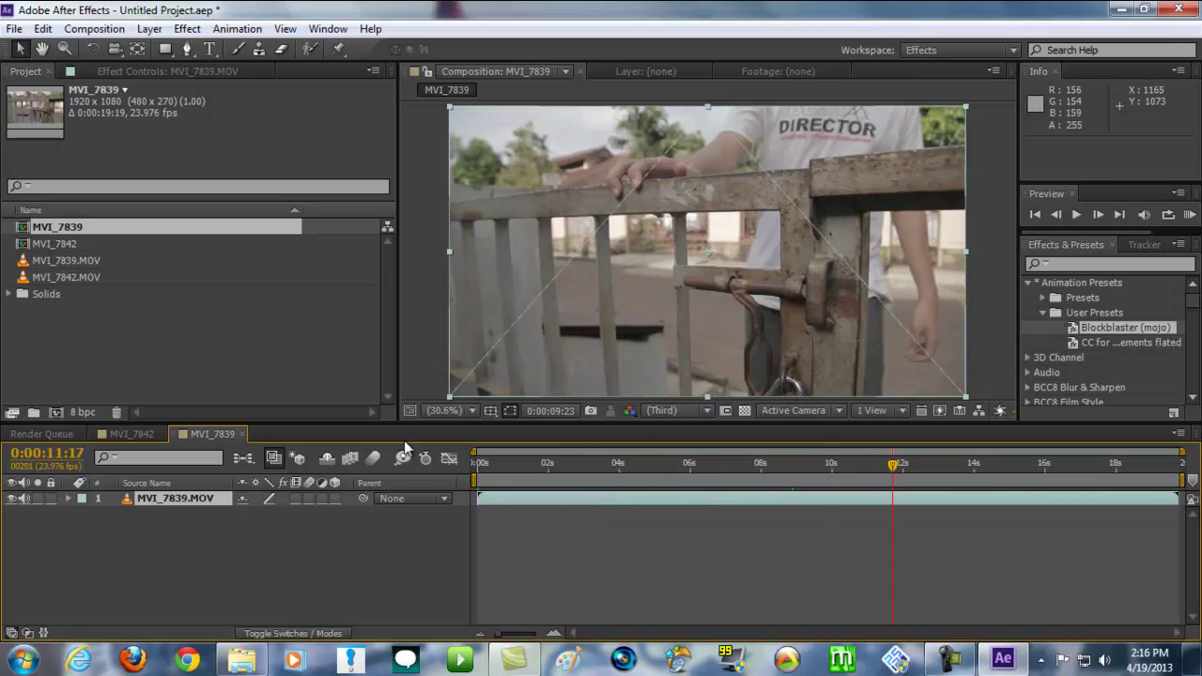
pyautogui.click(132, 434)
pyautogui.click(561, 514)
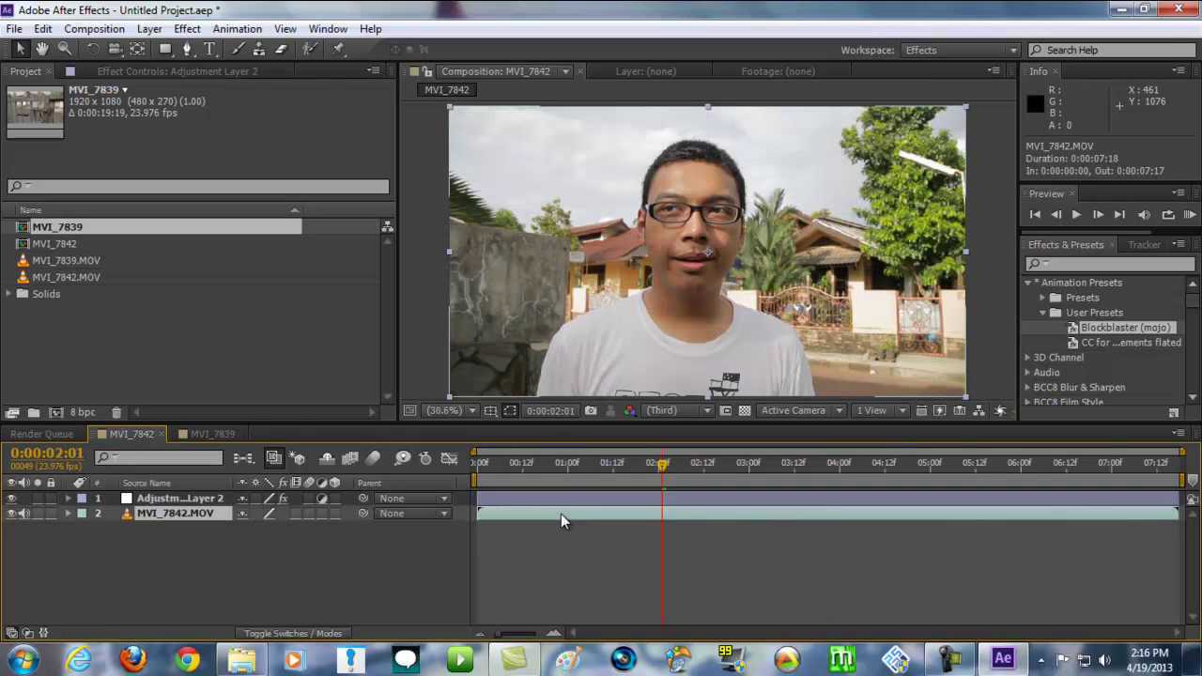
pyautogui.click(637, 497)
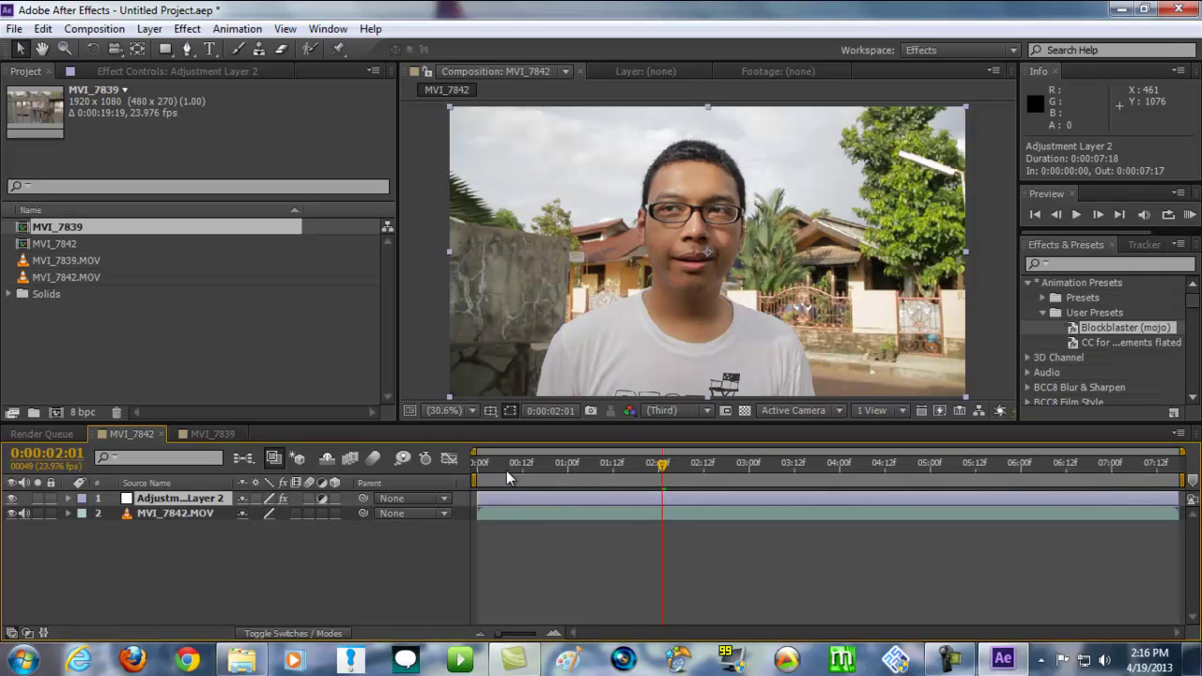
pyautogui.click(212, 434)
pyautogui.click(187, 28)
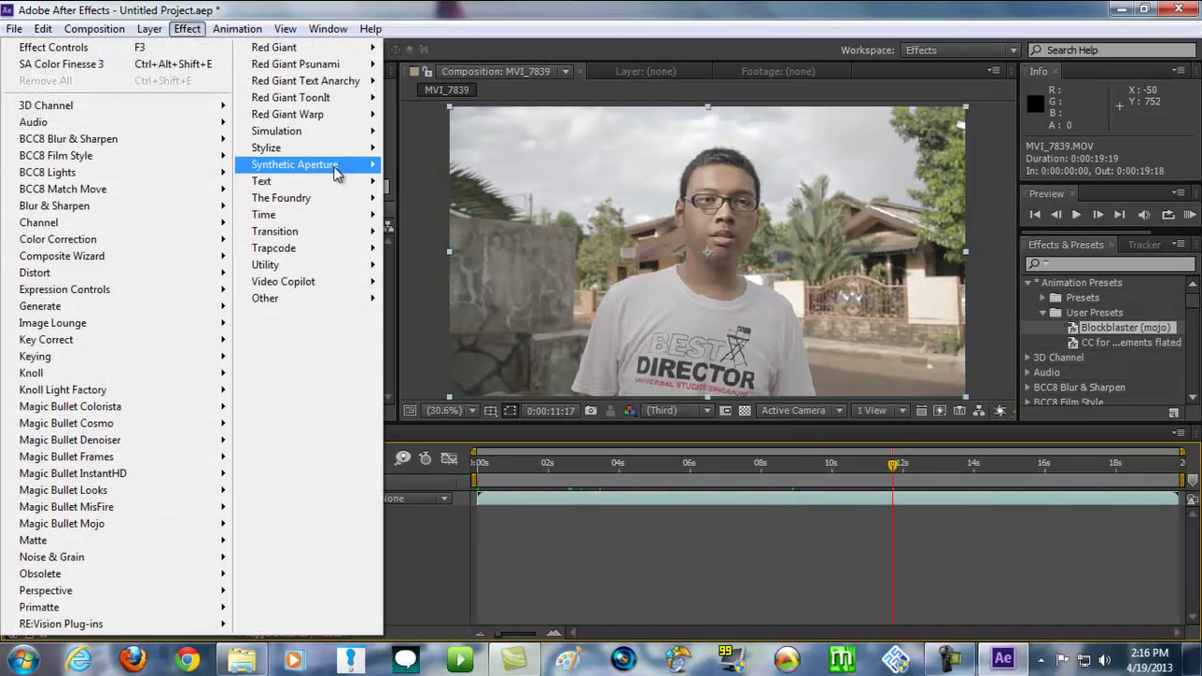
pyautogui.moveTo(340, 166)
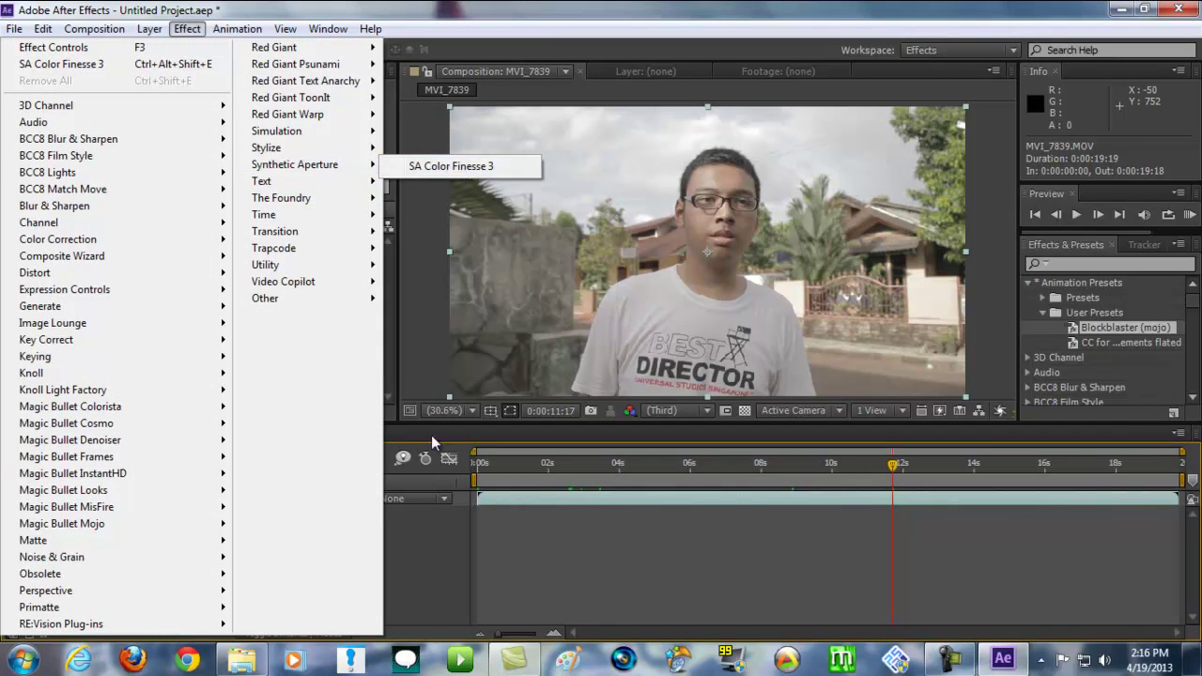
pyautogui.click(606, 9)
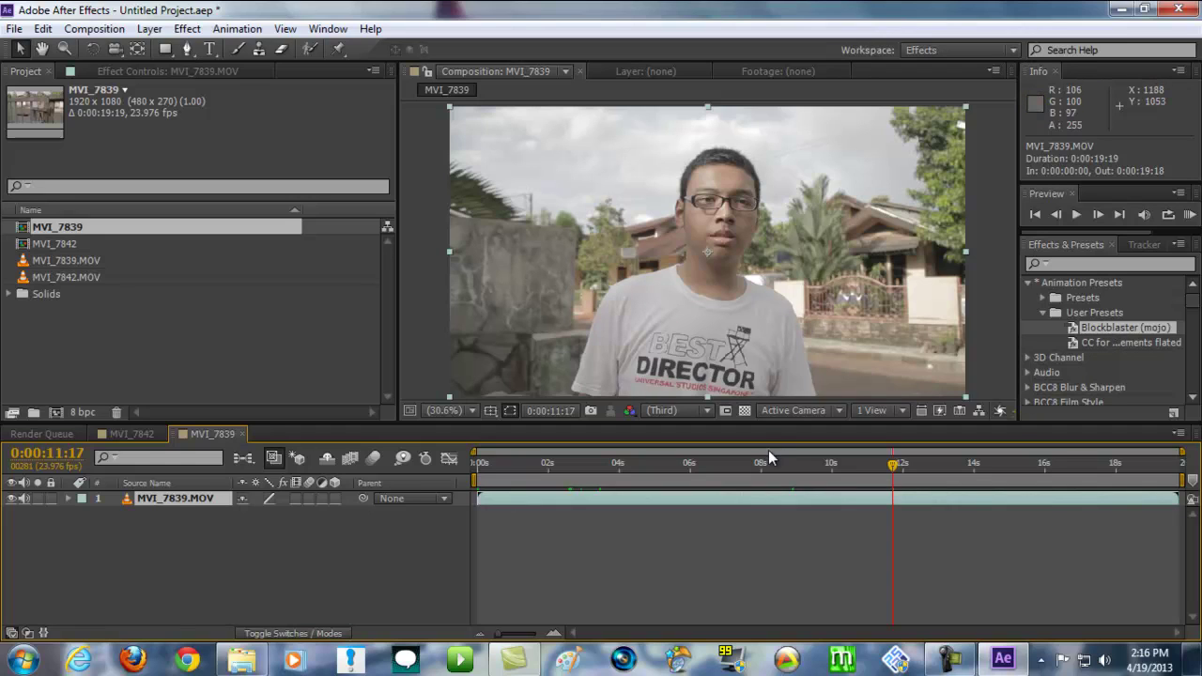
# Step: Save the SA Color Finesse 3 effect from the MVI_7842 adjustment layer as an animation preset named Bla bla bla in User Presets
pyautogui.click(137, 436)
pyautogui.click(568, 505)
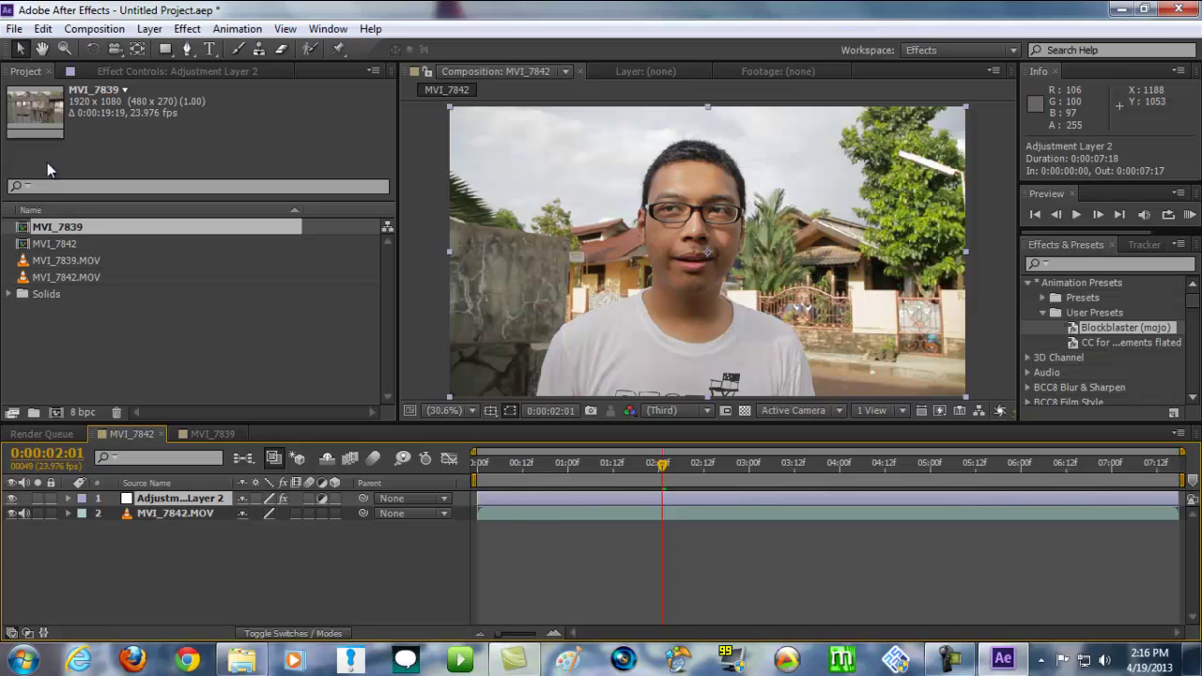
pyautogui.click(130, 71)
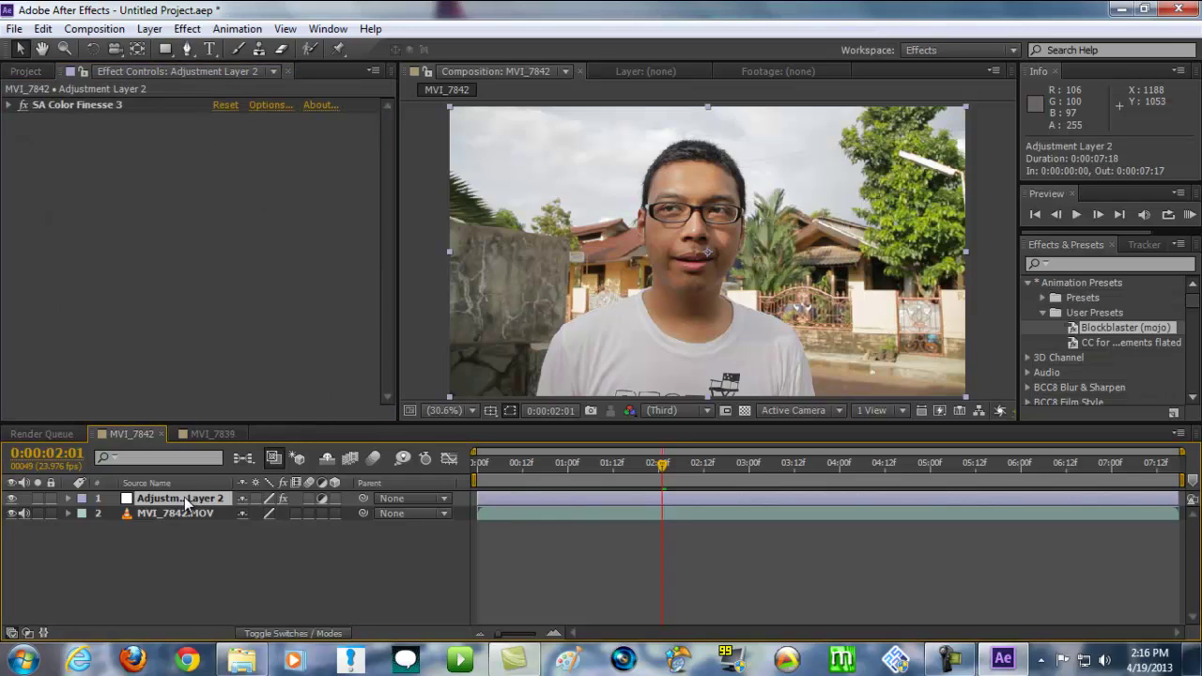
pyautogui.click(93, 106)
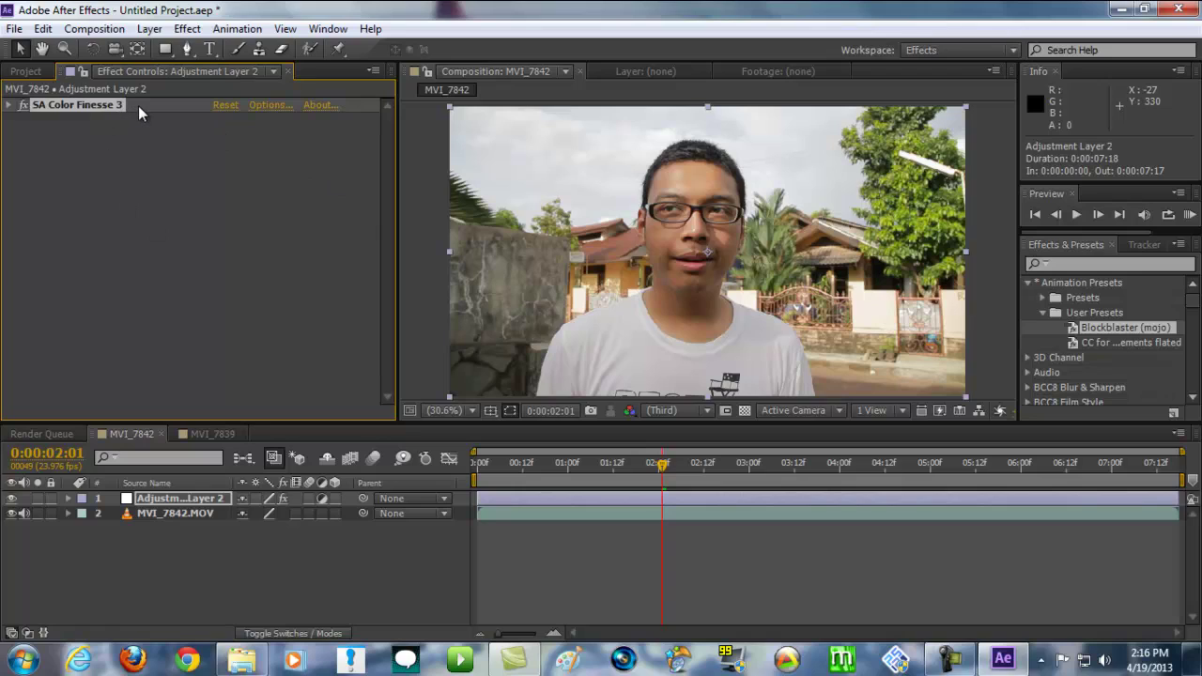
pyautogui.moveTo(142, 111); pyautogui.dragTo(1122, 333)
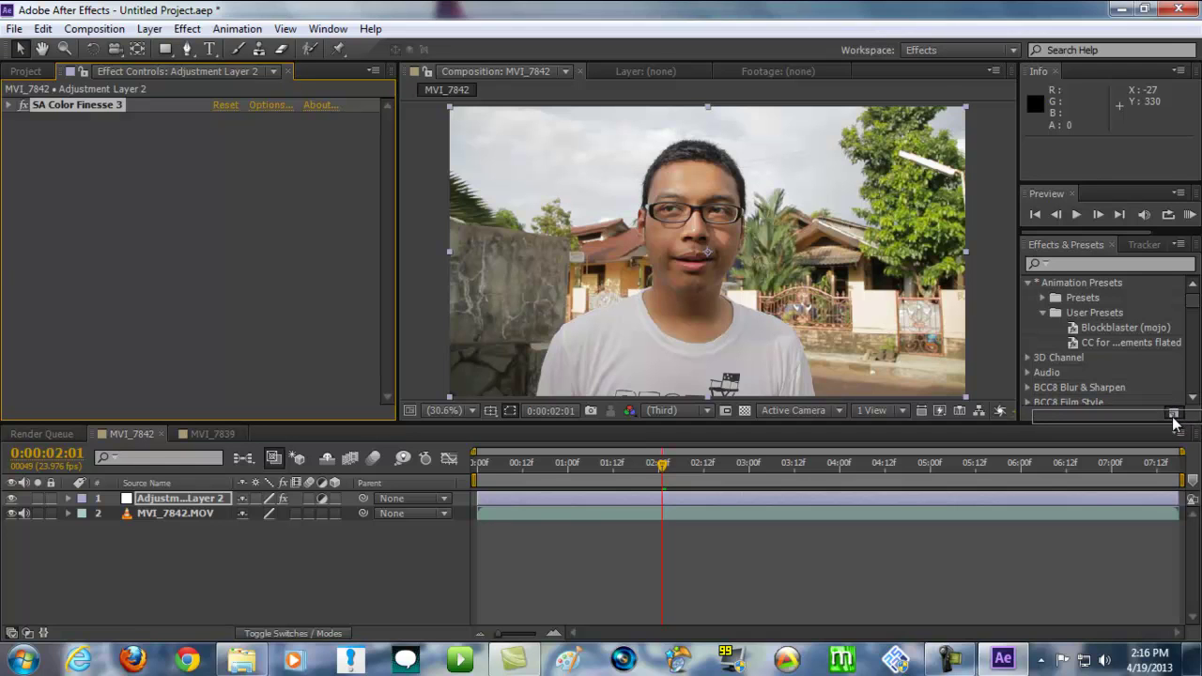
pyautogui.click(1173, 416)
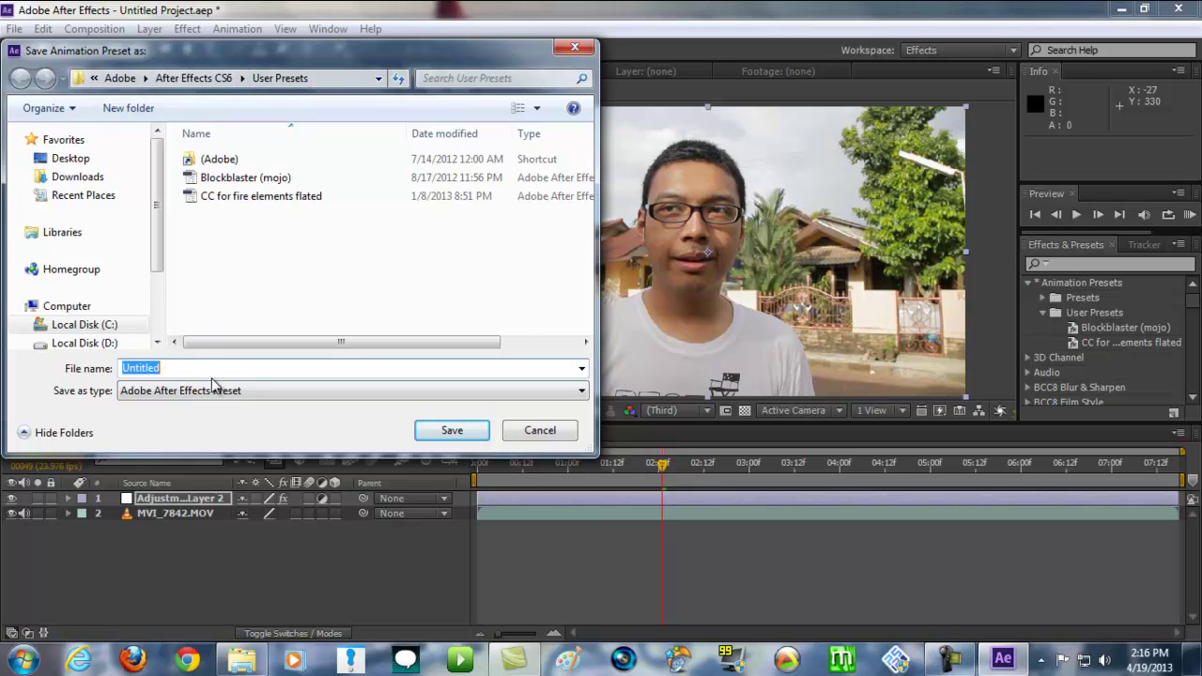
pyautogui.write('Bla bla bla')
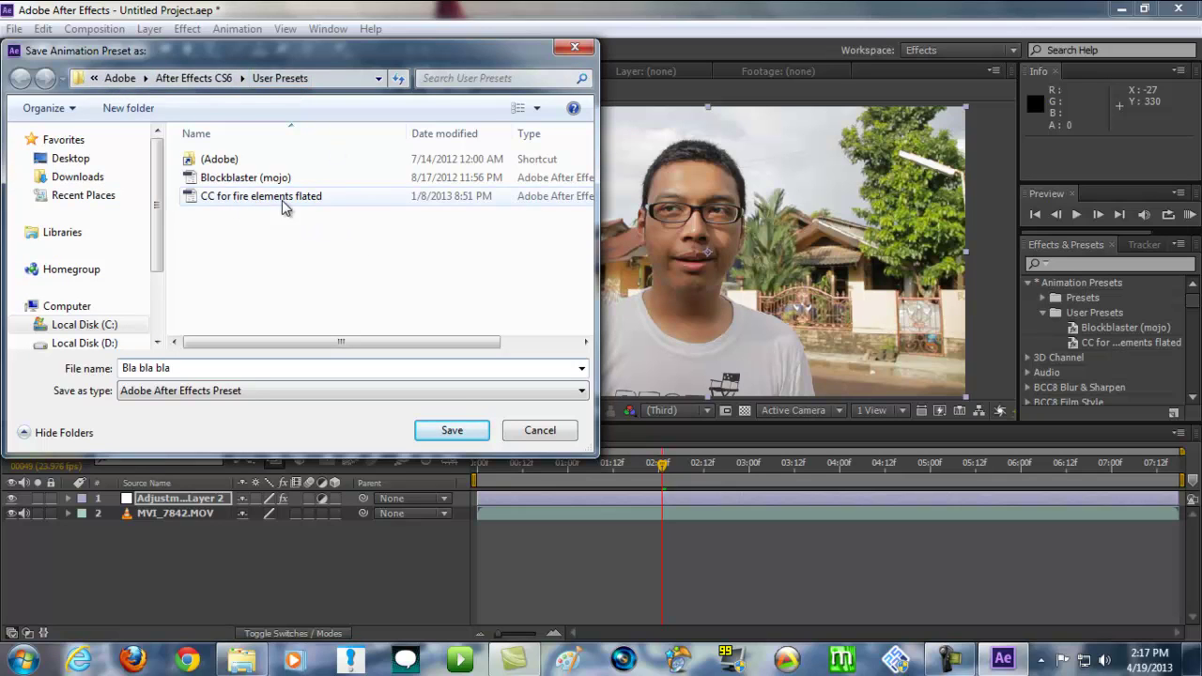
pyautogui.click(449, 436)
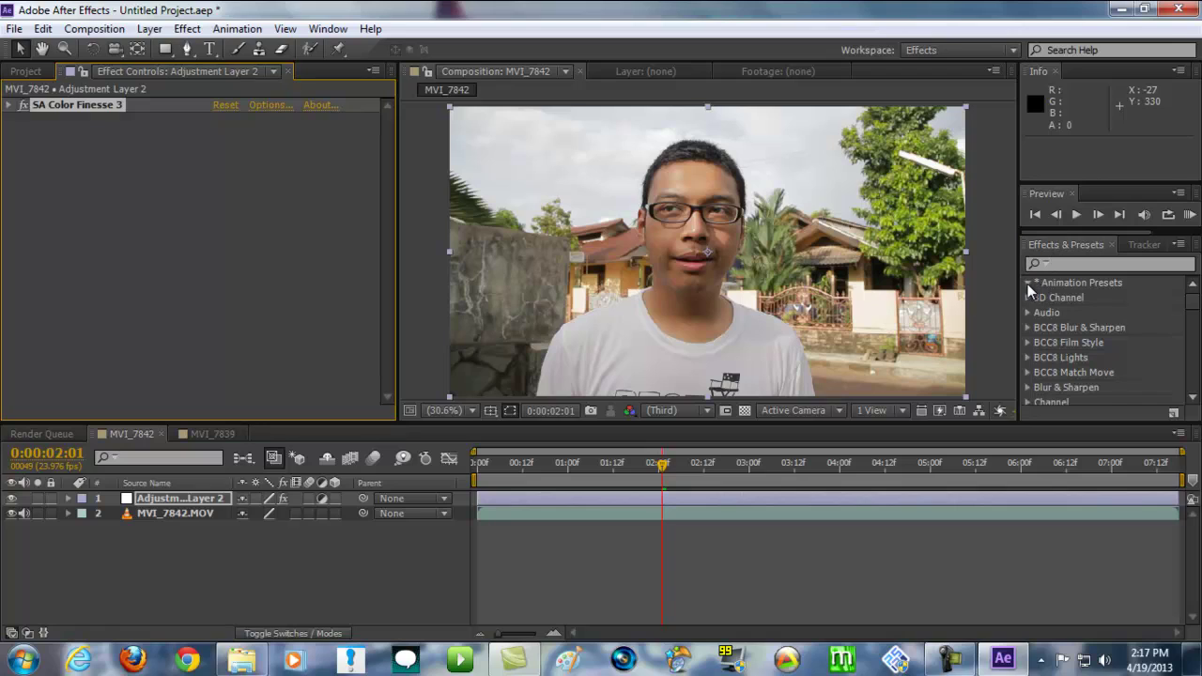
# Step: Locate the Bla bla bla preset among the user animation presets and select it
pyautogui.click(1028, 284)
pyautogui.click(1043, 312)
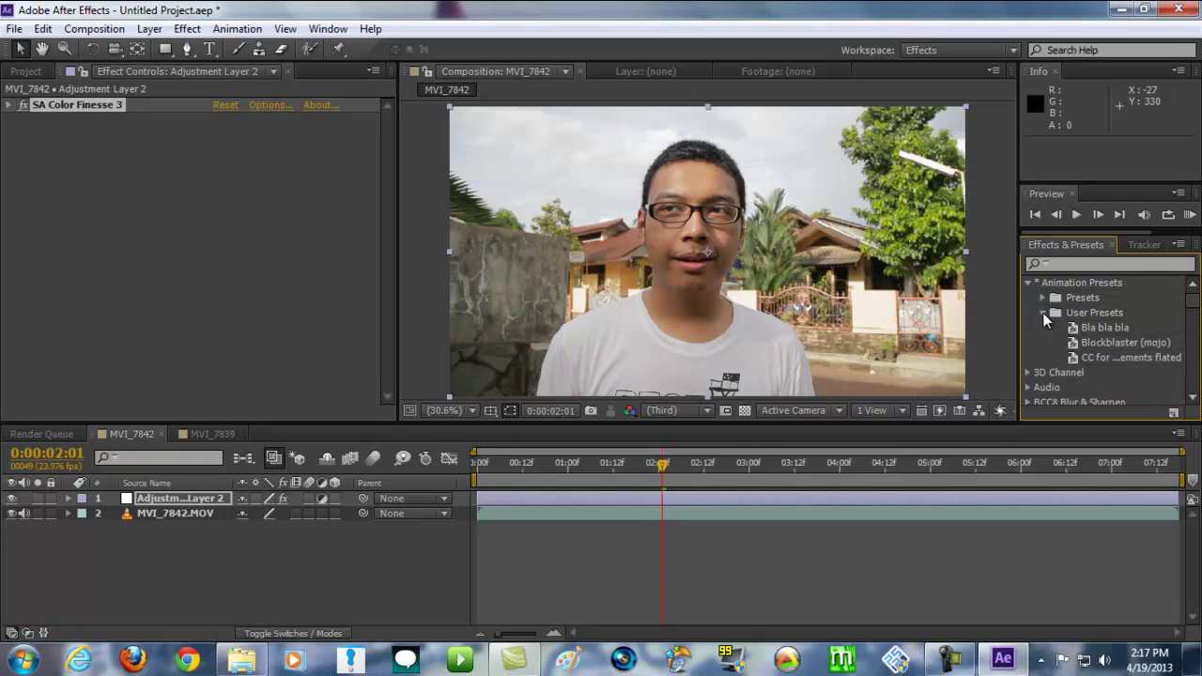
pyautogui.click(1094, 328)
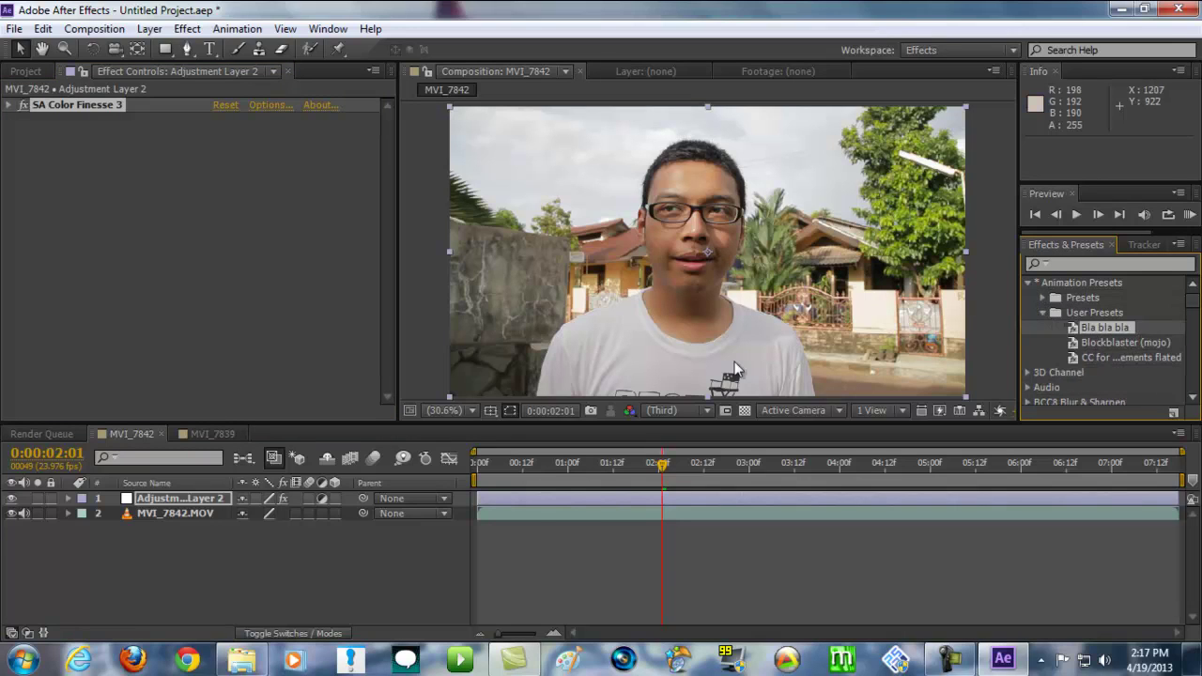
# Step: Create an adjustment layer in the MVI_7839 composition and apply the Bla bla bla preset to it
pyautogui.click(205, 434)
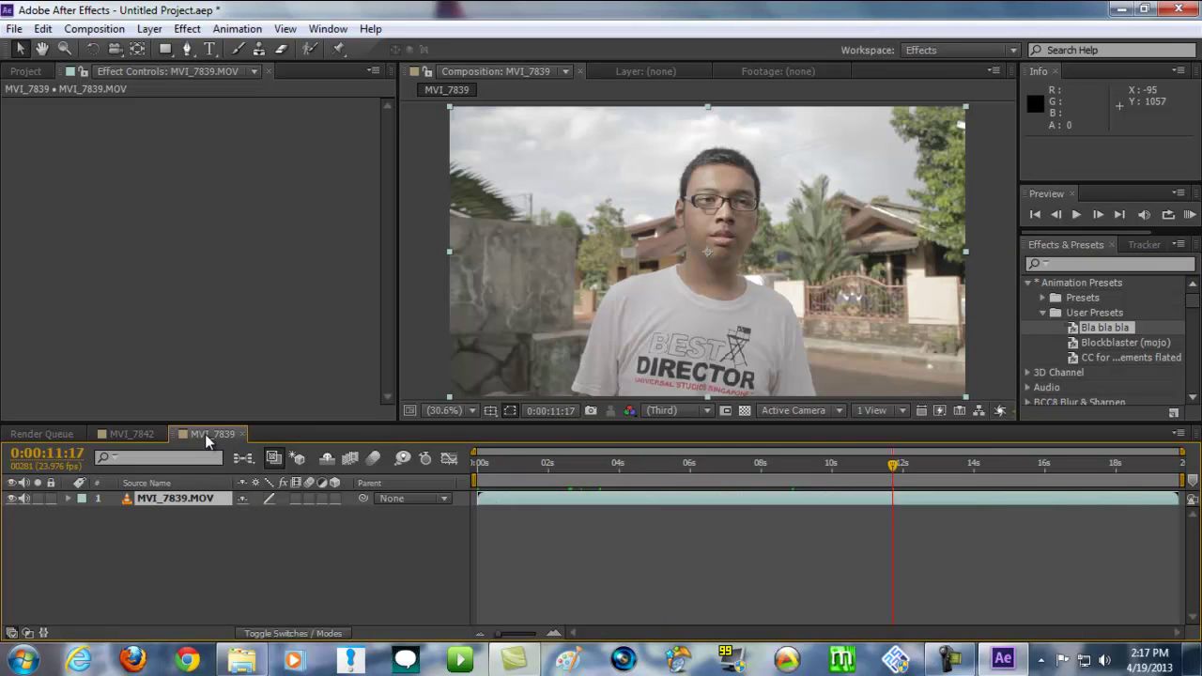
pyautogui.click(149, 28)
pyautogui.moveTo(325, 45)
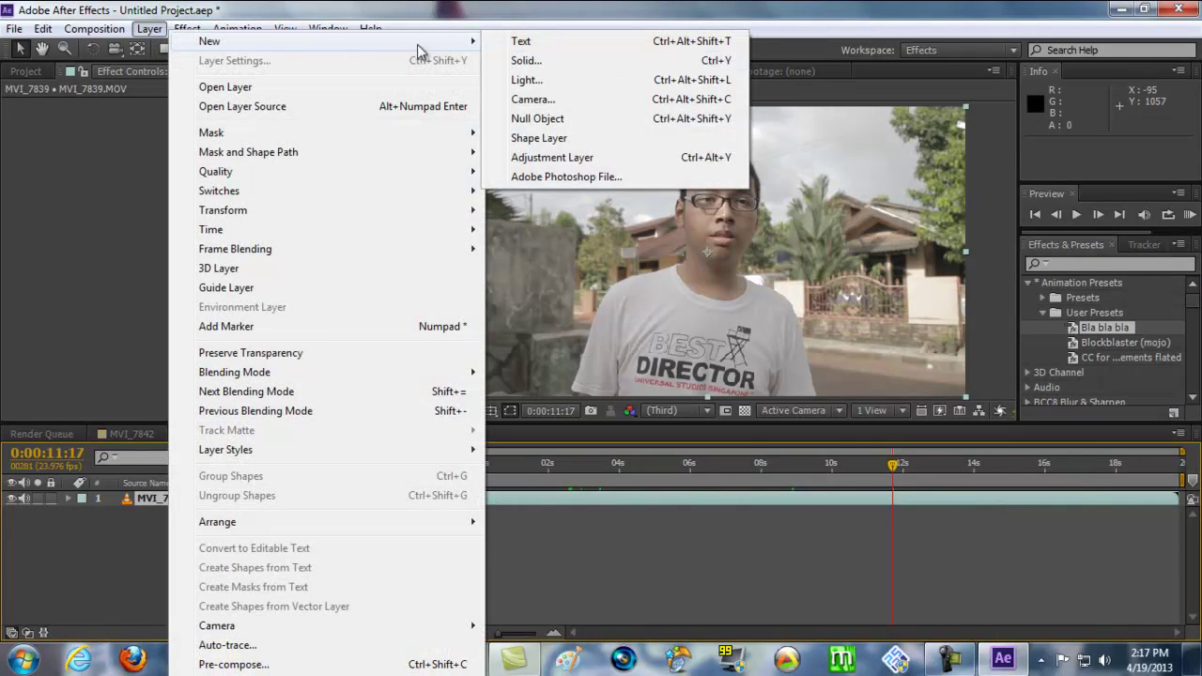
pyautogui.click(568, 157)
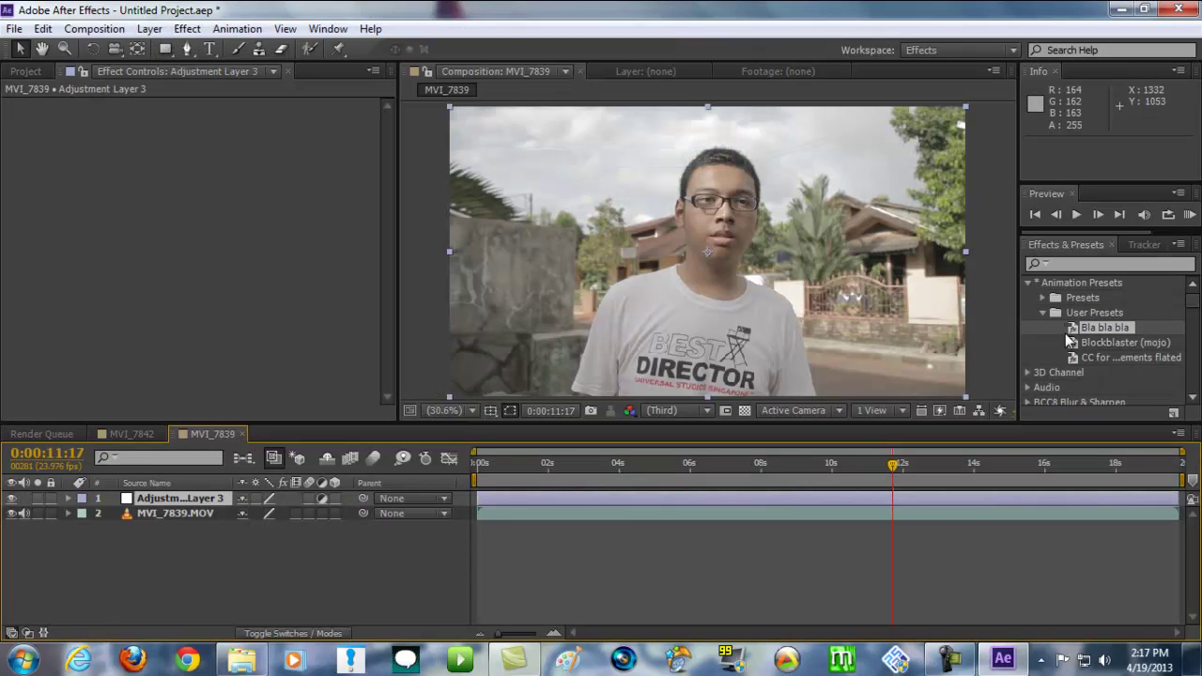
pyautogui.moveTo(1076, 333); pyautogui.dragTo(682, 315)
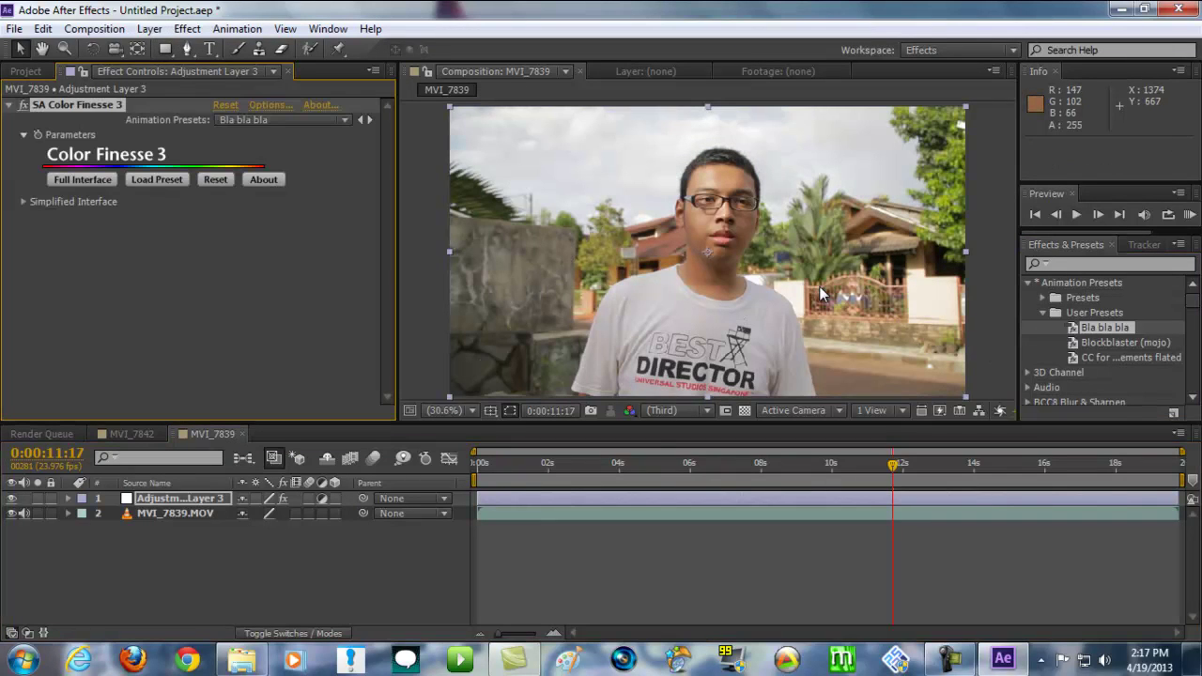
# Step: Scrub through the MVI_7839 composition, set the current time to 0:00:10:04 and collapse the Color Finesse settings
pyautogui.moveTo(607, 464); pyautogui.dragTo(932, 456)
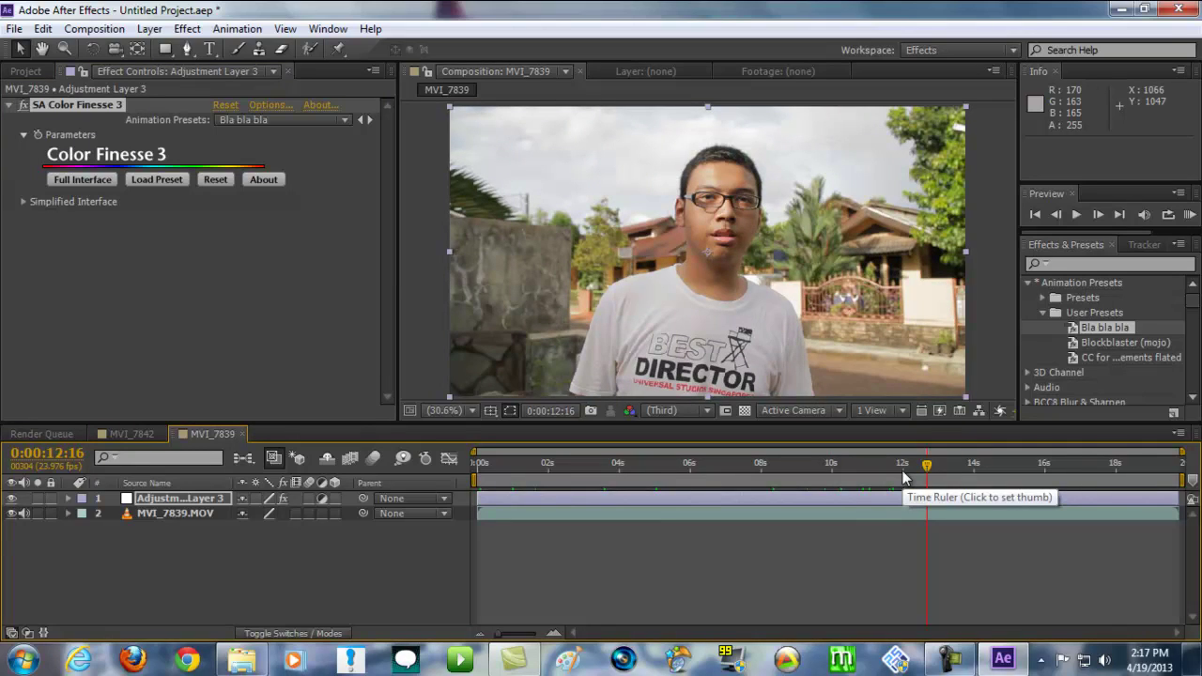
pyautogui.click(837, 469)
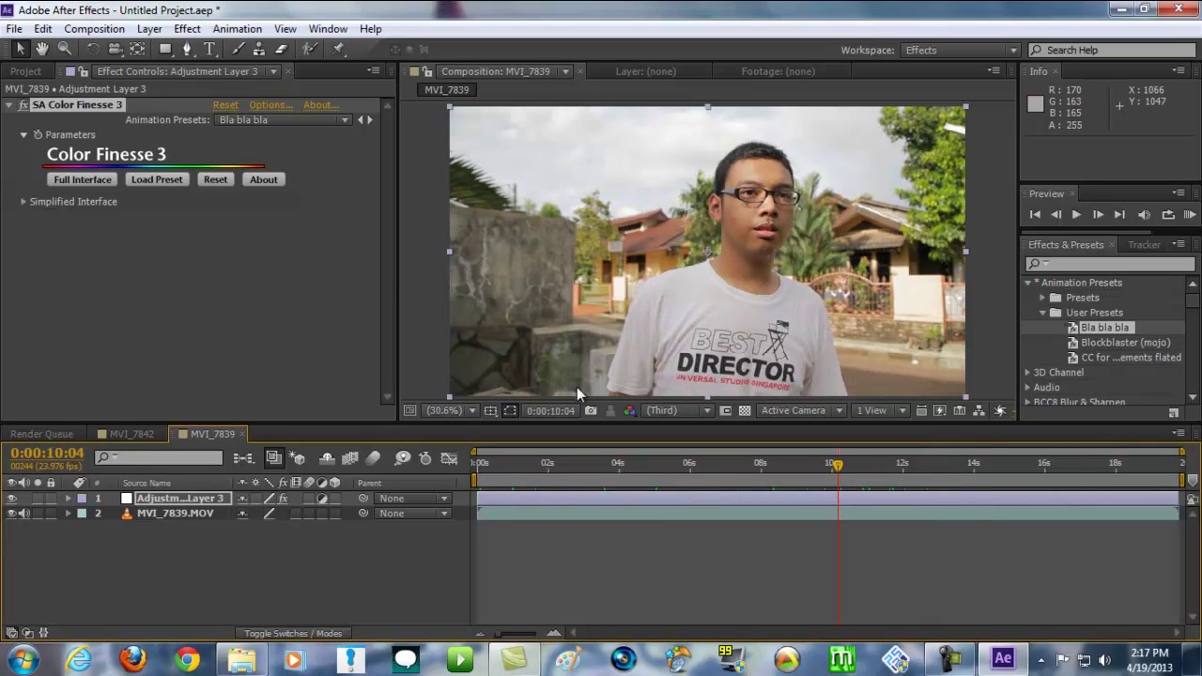
pyautogui.click(12, 107)
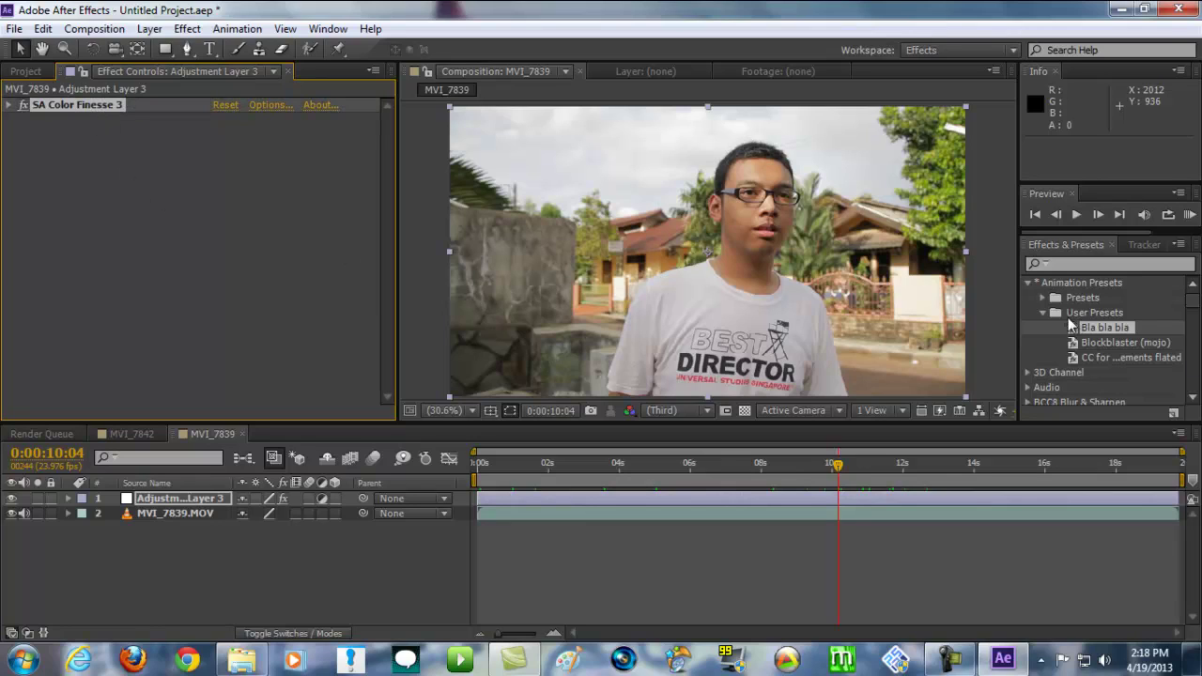
# Step: Apply the Magic Bullet Mojo effect to the adjustment layer of the MVI_7839 composition
pyautogui.click(1027, 282)
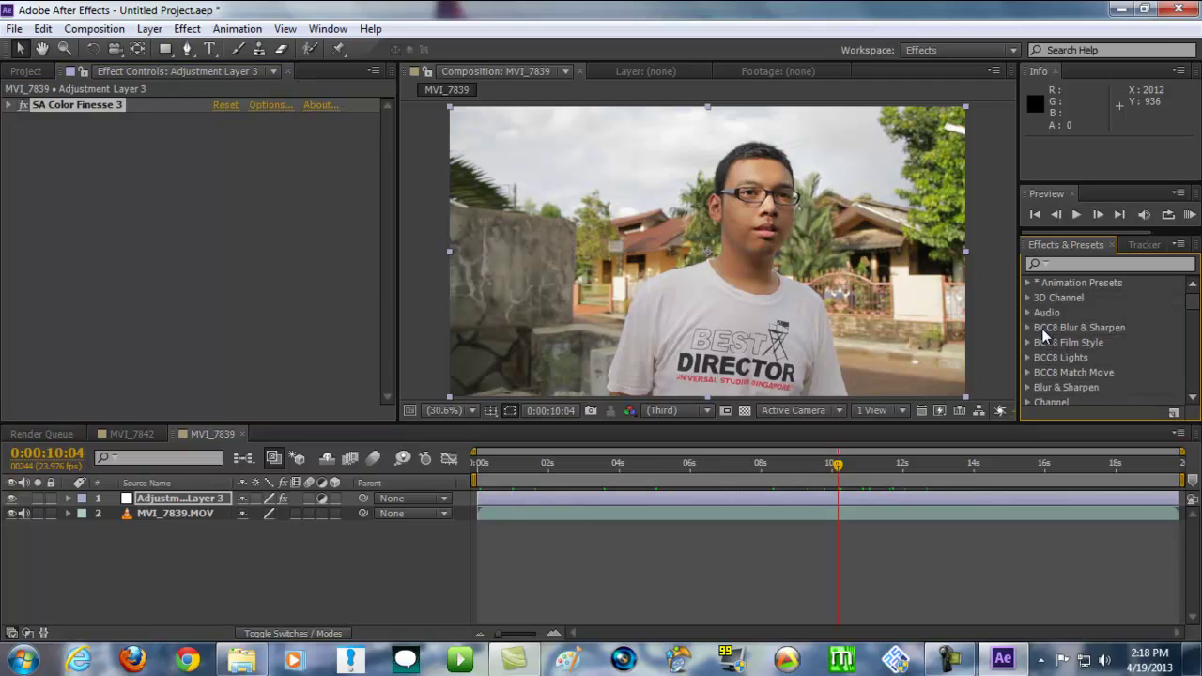
pyautogui.scroll(-10, 1058, 337)
pyautogui.scroll(-3, 1117, 395)
pyautogui.scroll(5, 1113, 359)
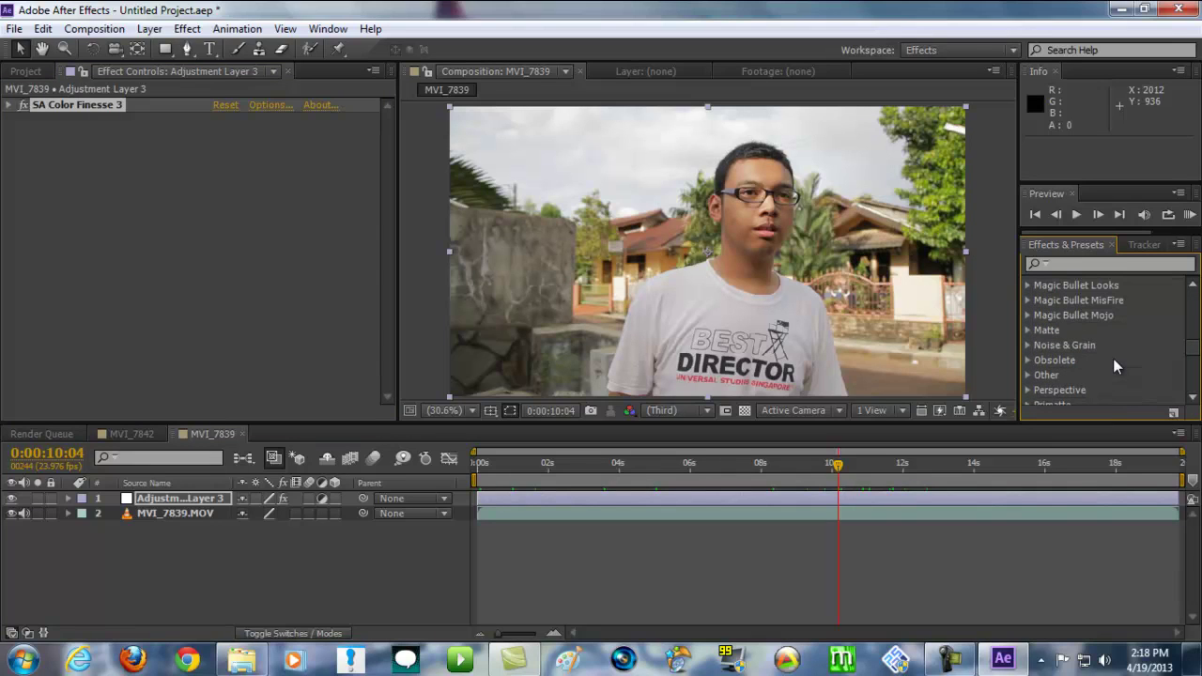
pyautogui.click(1026, 315)
pyautogui.moveTo(1057, 330); pyautogui.dragTo(691, 307)
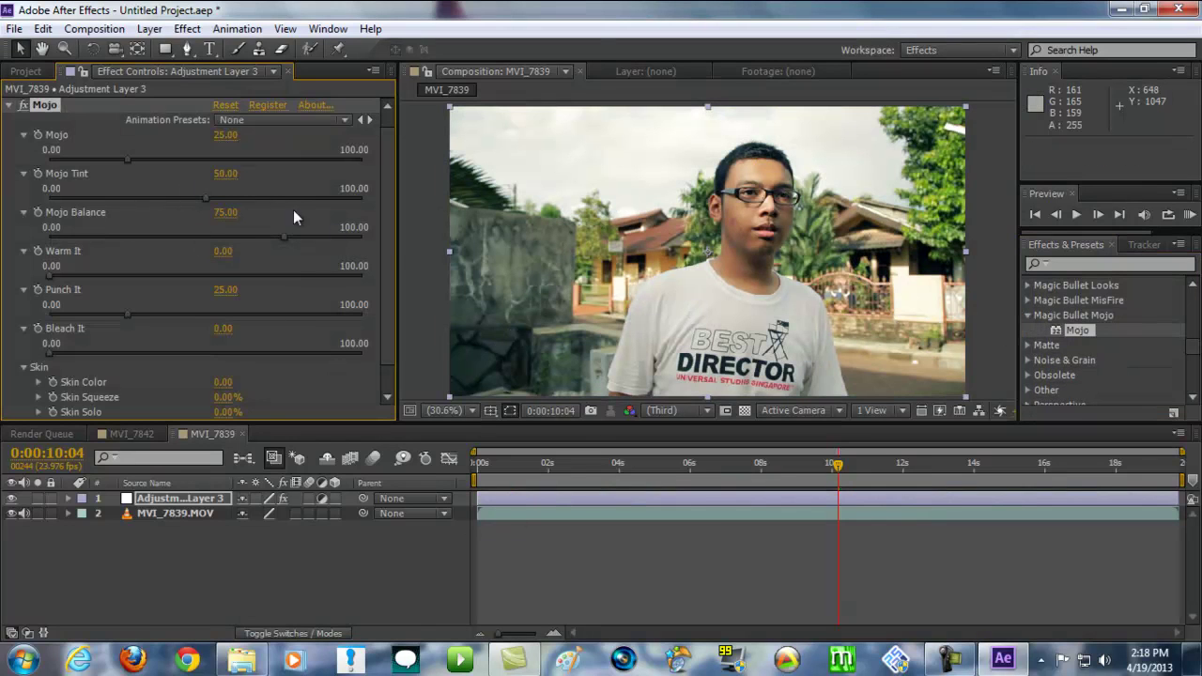
# Step: In the Mojo effect, set Mojo to 41.01, Mojo Tint to 67.98, Mojo Balance to 52.53 and Warm It to 9.83
pyautogui.moveTo(131, 161); pyautogui.dragTo(300, 196)
pyautogui.moveTo(201, 199); pyautogui.dragTo(167, 241)
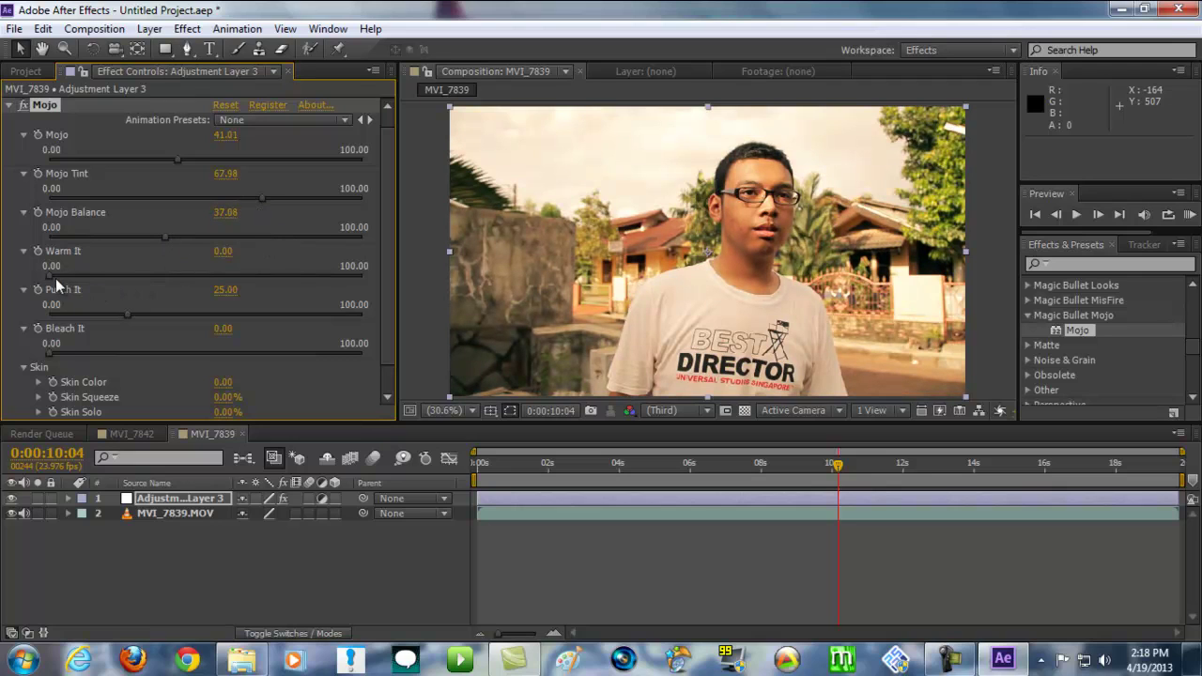
pyautogui.moveTo(48, 276); pyautogui.dragTo(80, 275)
pyautogui.moveTo(168, 237); pyautogui.dragTo(217, 246)
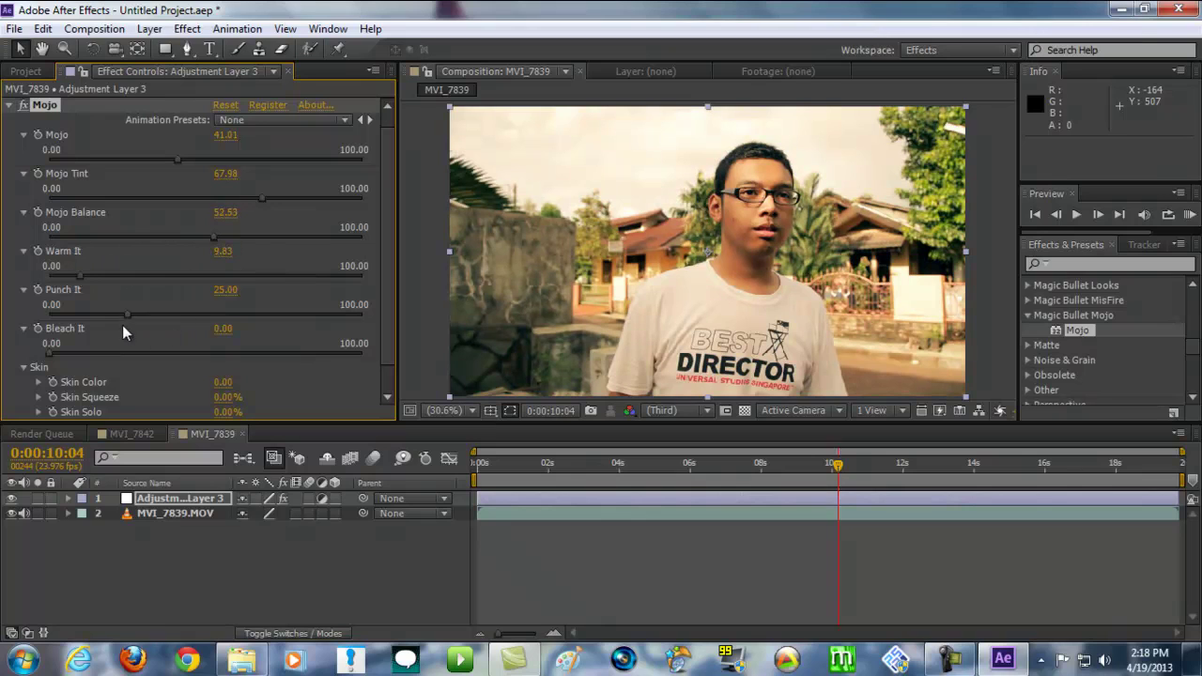
# Step: Fine-tune Punch It and raise Bleach It in the Mojo effect, and collapse the effect's settings
pyautogui.moveTo(123, 314); pyautogui.dragTo(54, 312)
pyautogui.moveTo(131, 316)
pyautogui.mouseDown()
pyautogui.moveTo(98, 315)
pyautogui.moveTo(114, 315)
pyautogui.mouseUp()
pyautogui.moveTo(50, 352); pyautogui.dragTo(116, 354)
pyautogui.click(8, 105)
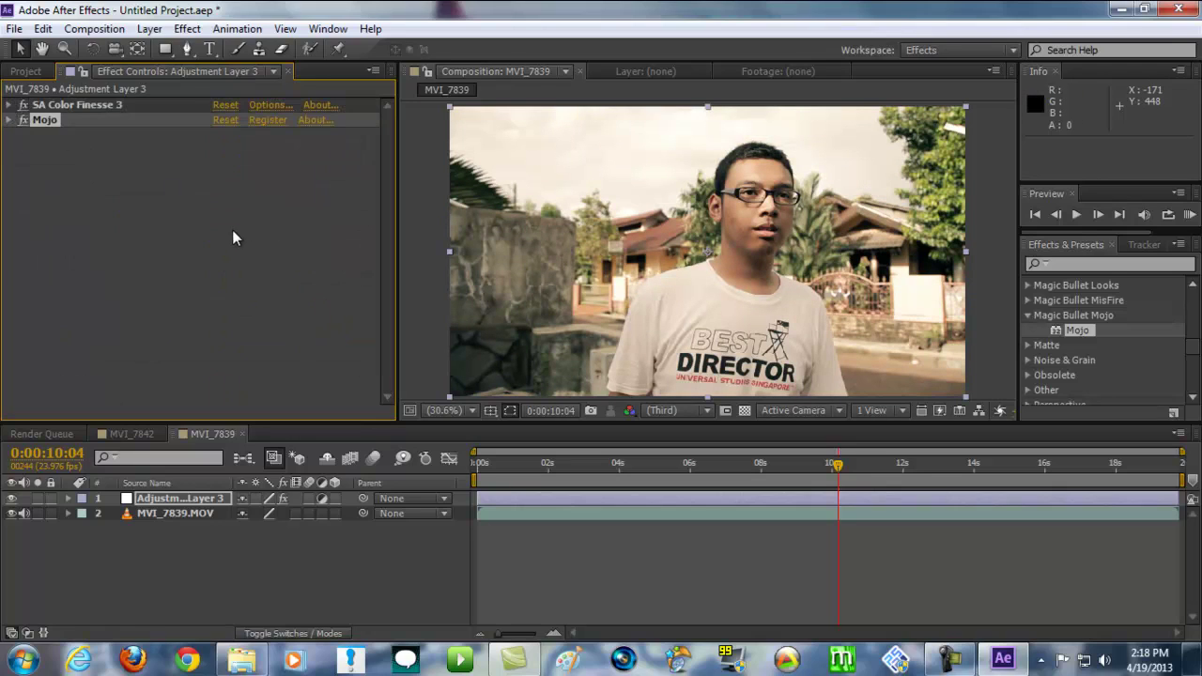
pyautogui.click(131, 161)
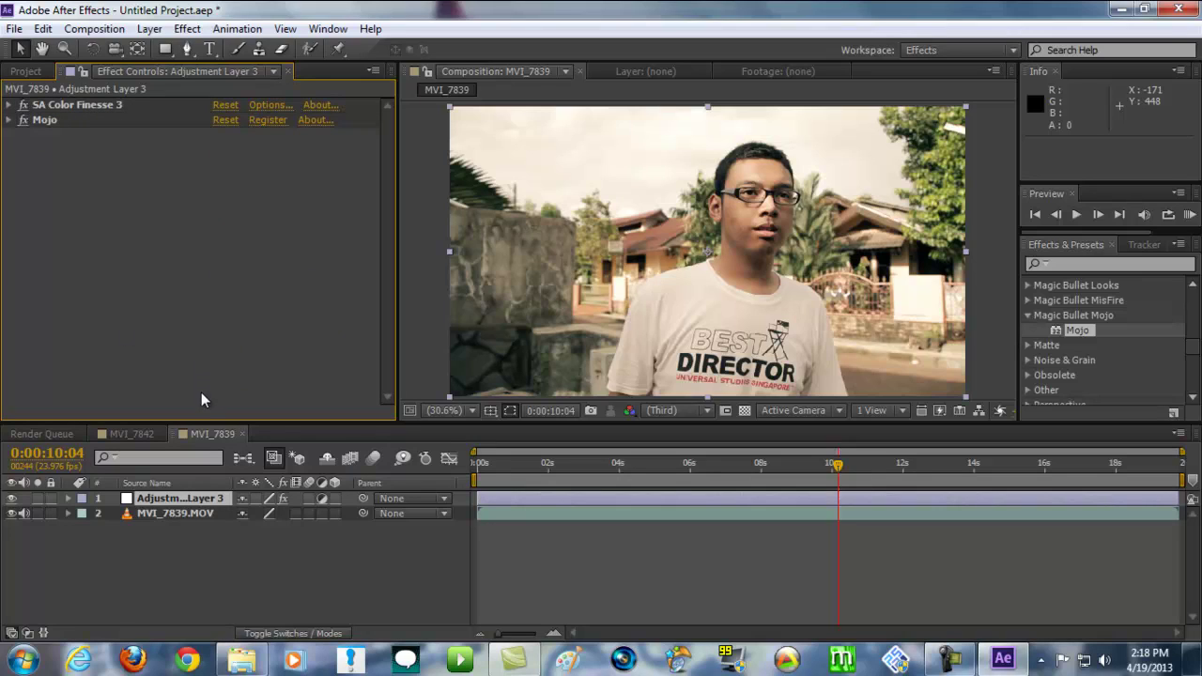
pyautogui.click(91, 118)
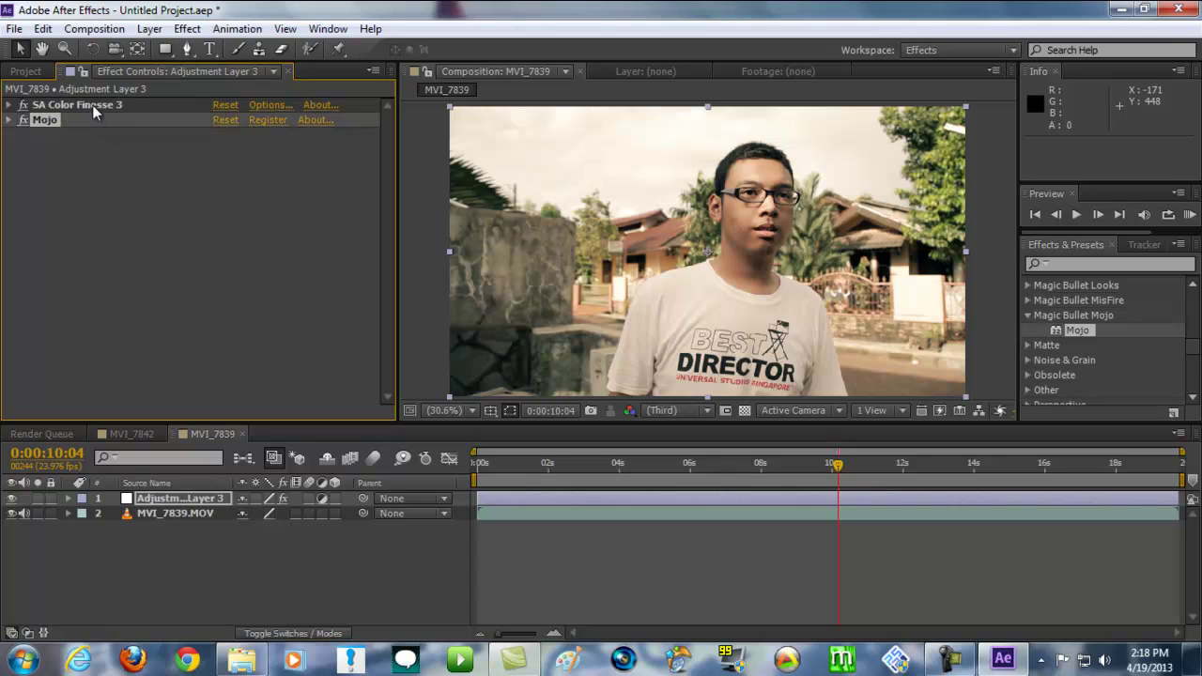
pyautogui.click(92, 105)
pyautogui.click(105, 150)
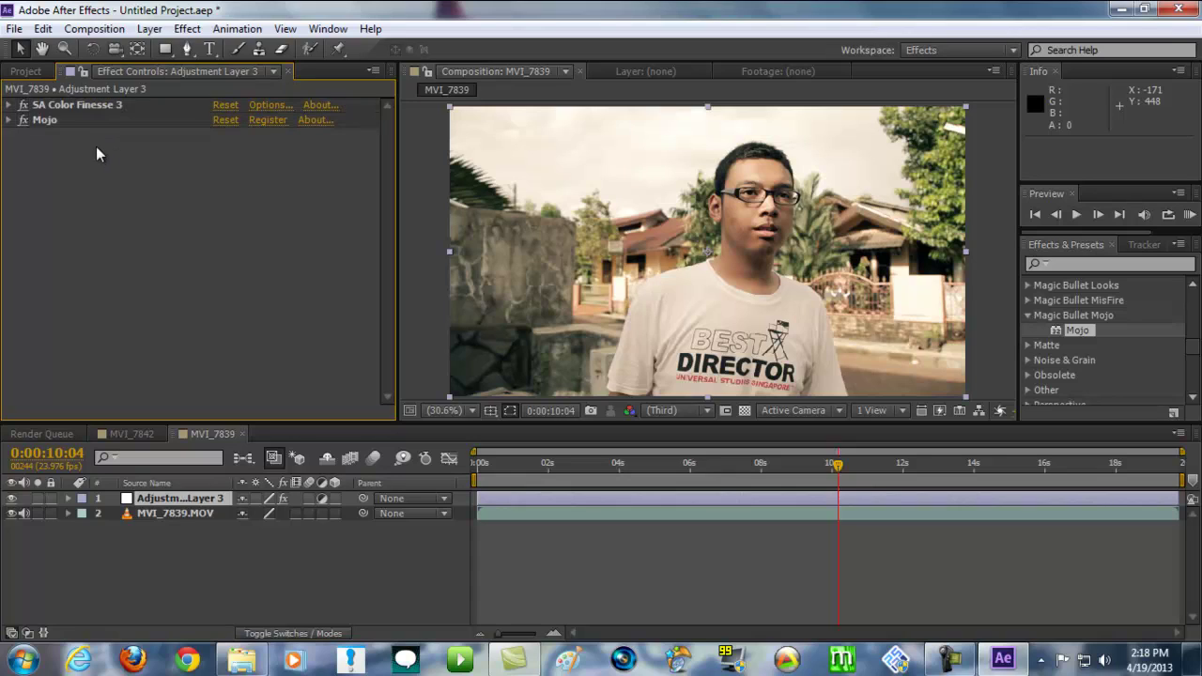
pyautogui.click(67, 120)
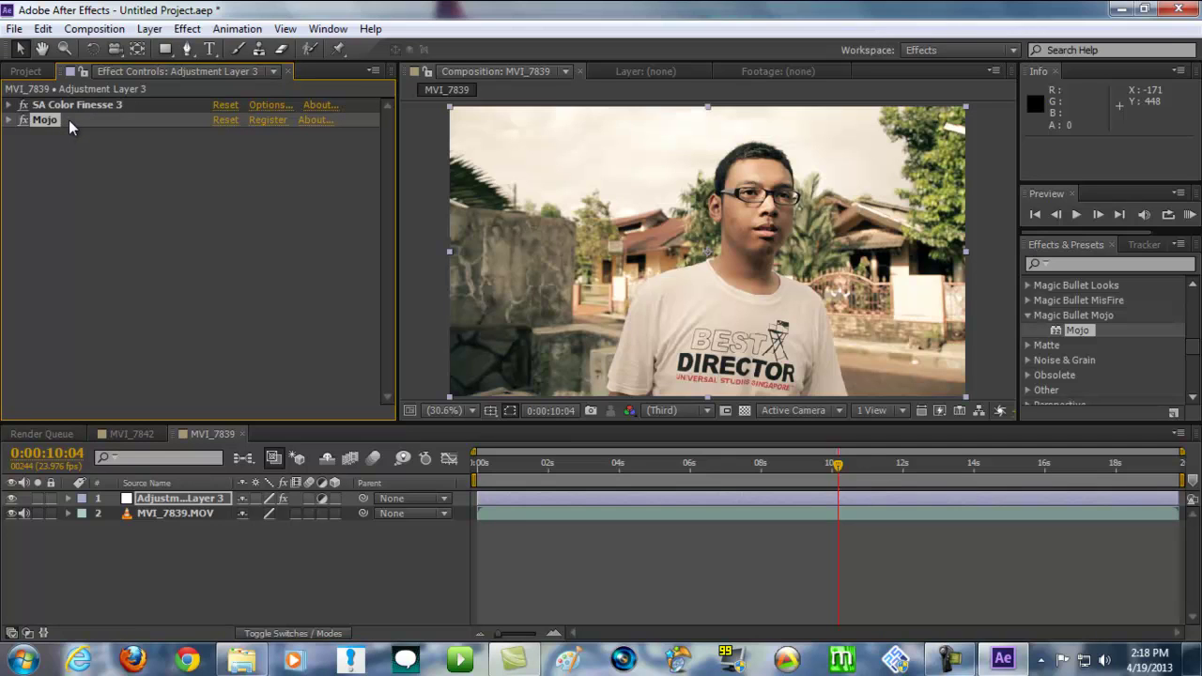
pyautogui.click(77, 104)
pyautogui.click(78, 139)
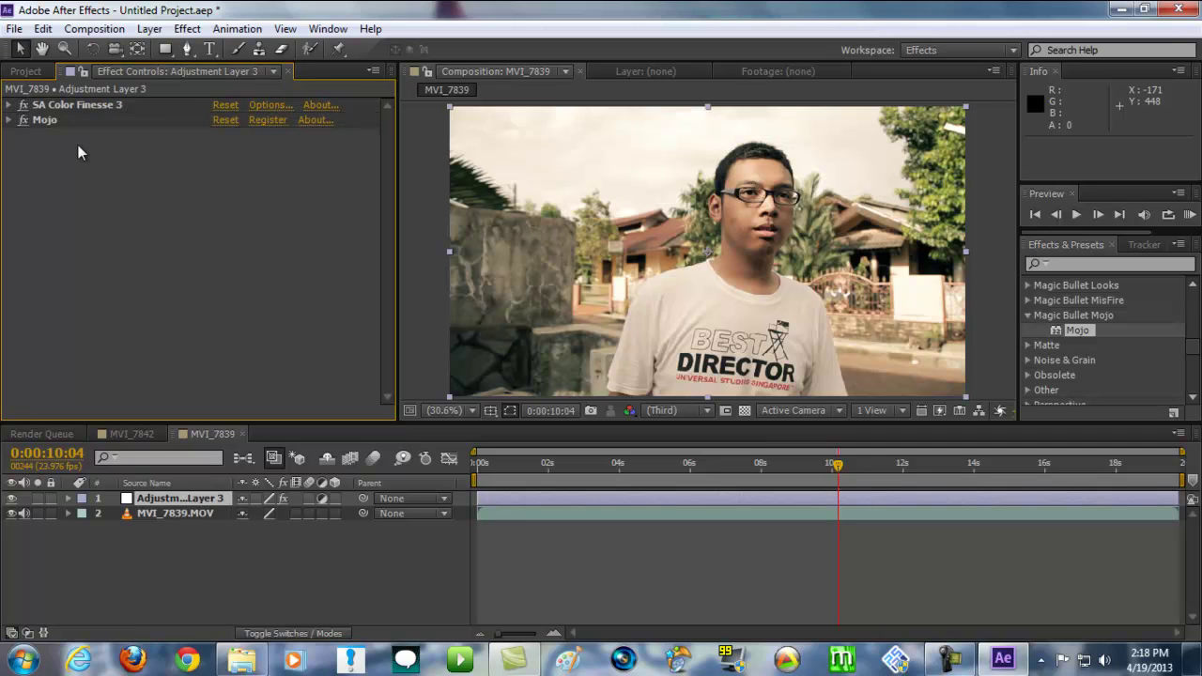
# Step: Apply the Curves color correction effect to the MVI_7839 adjustment layer and collapse its settings
pyautogui.click(198, 33)
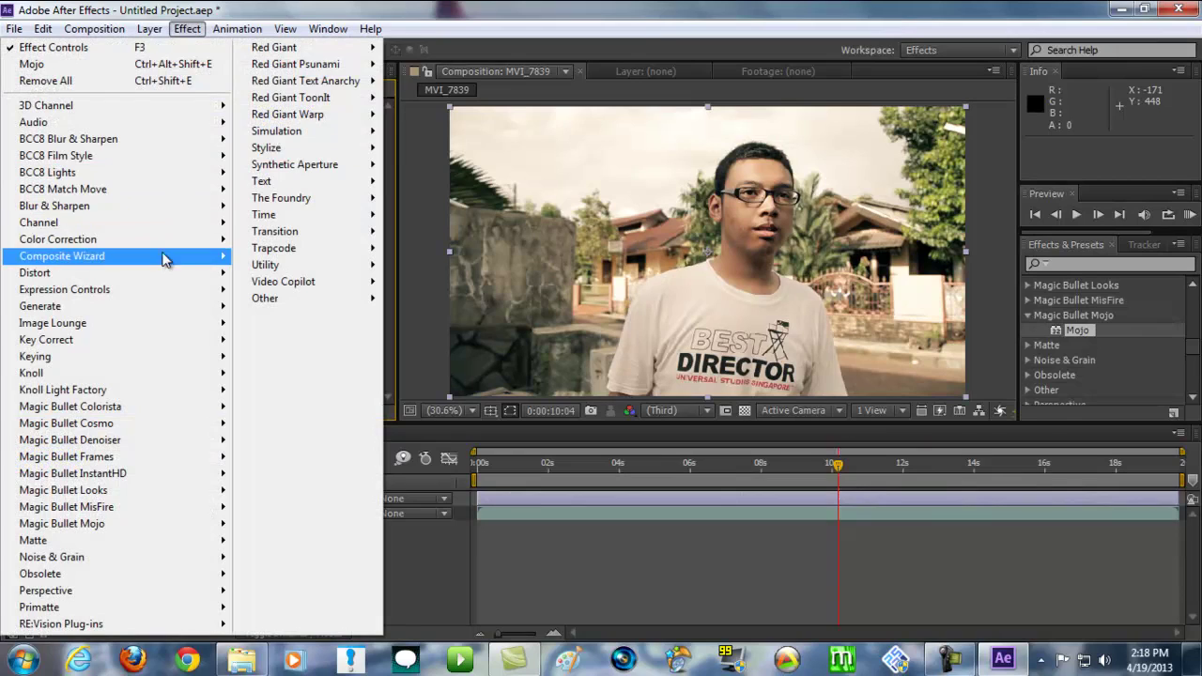
pyautogui.moveTo(163, 247)
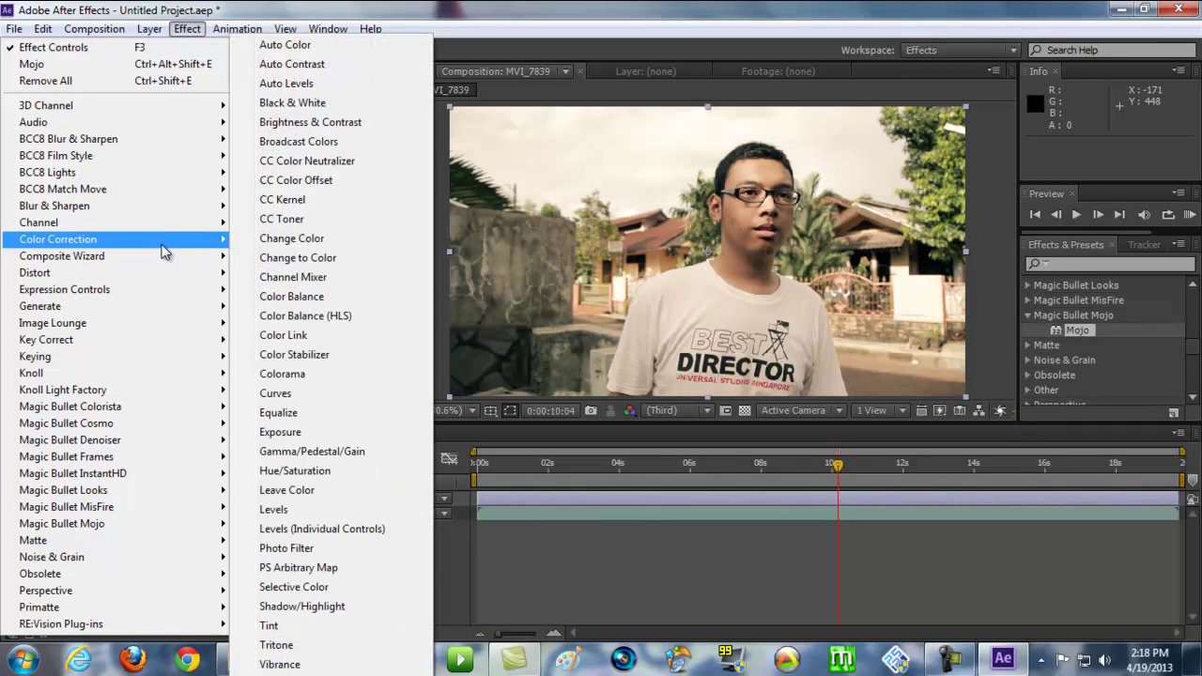
pyautogui.click(338, 394)
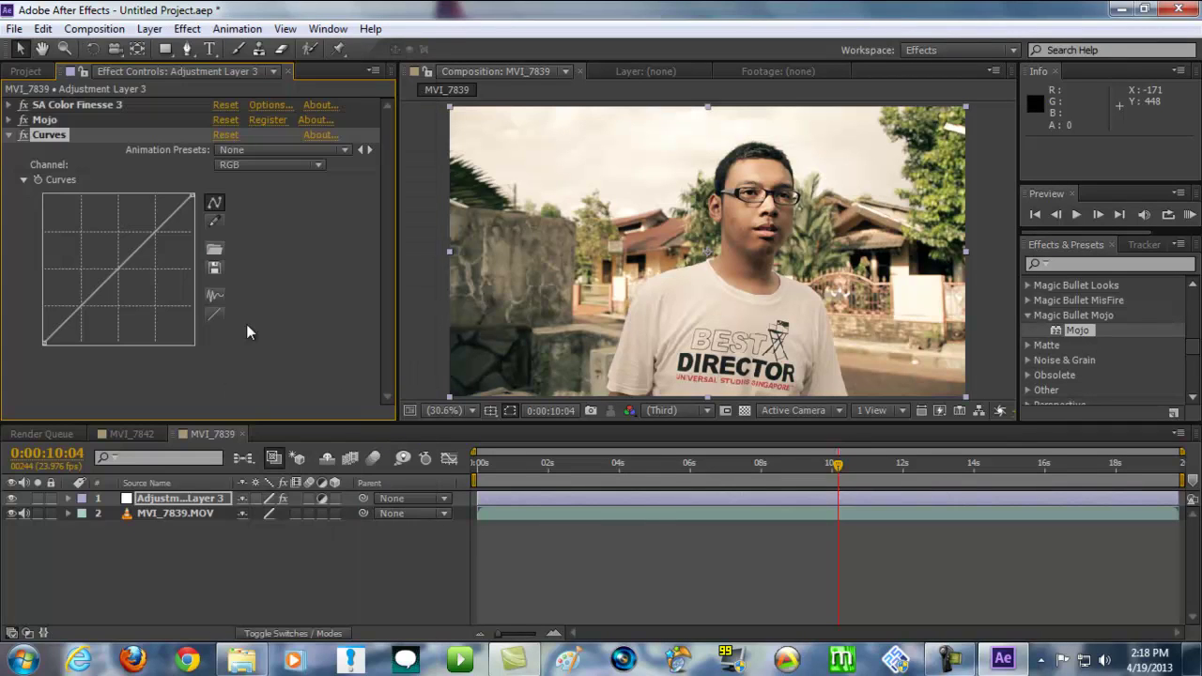
pyautogui.click(8, 134)
pyautogui.click(155, 200)
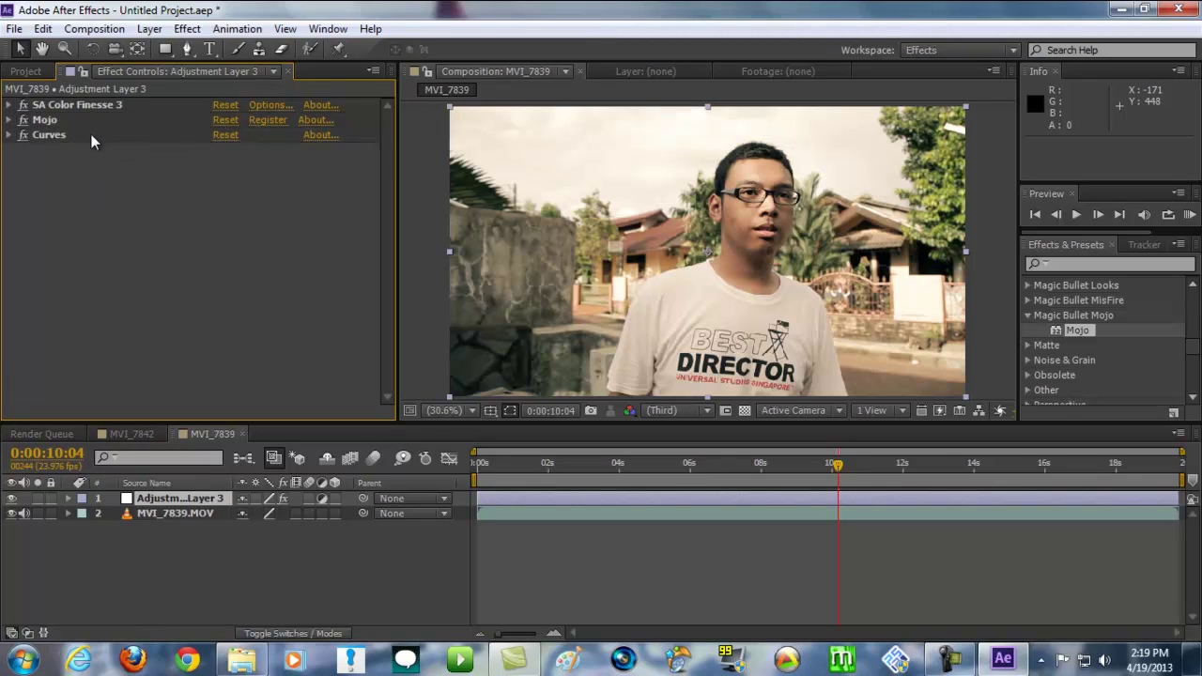
# Step: Start saving the SA Color Finesse 3, Mojo and Curves effects together as an animation preset, and cancel the save
pyautogui.click(91, 134)
pyautogui.keyDown('shift'); pyautogui.click(92, 119); pyautogui.keyUp('shift')
pyautogui.keyDown('shift'); pyautogui.click(91, 105); pyautogui.keyUp('shift')
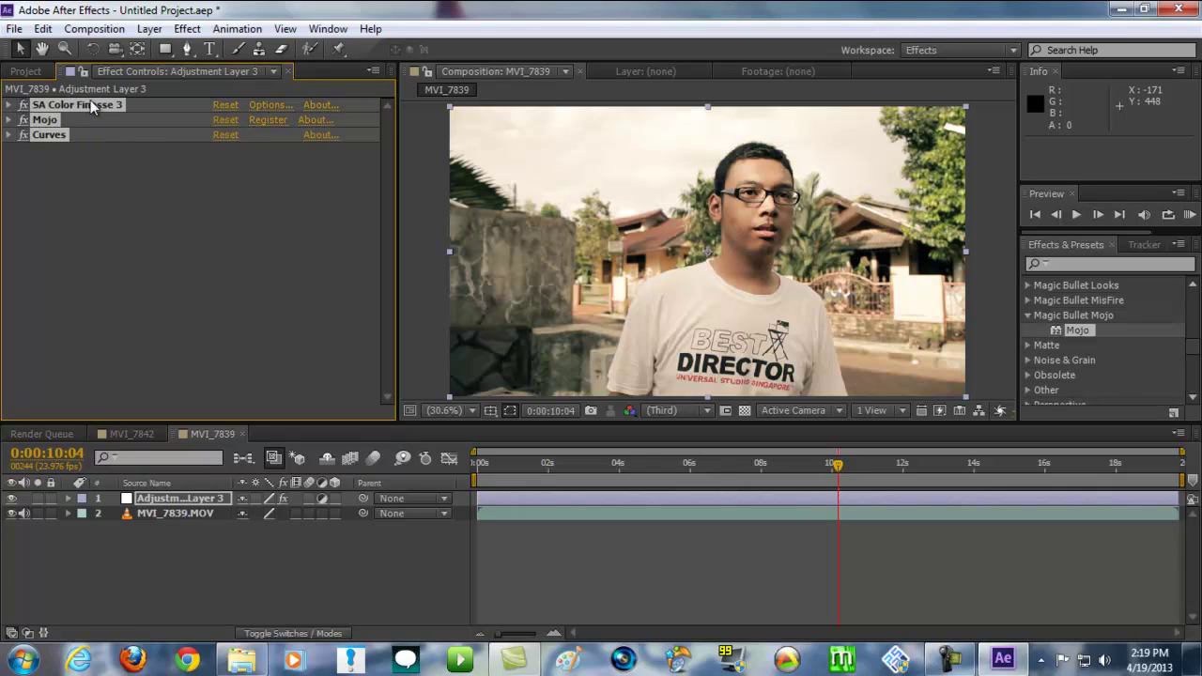
pyautogui.click(132, 151)
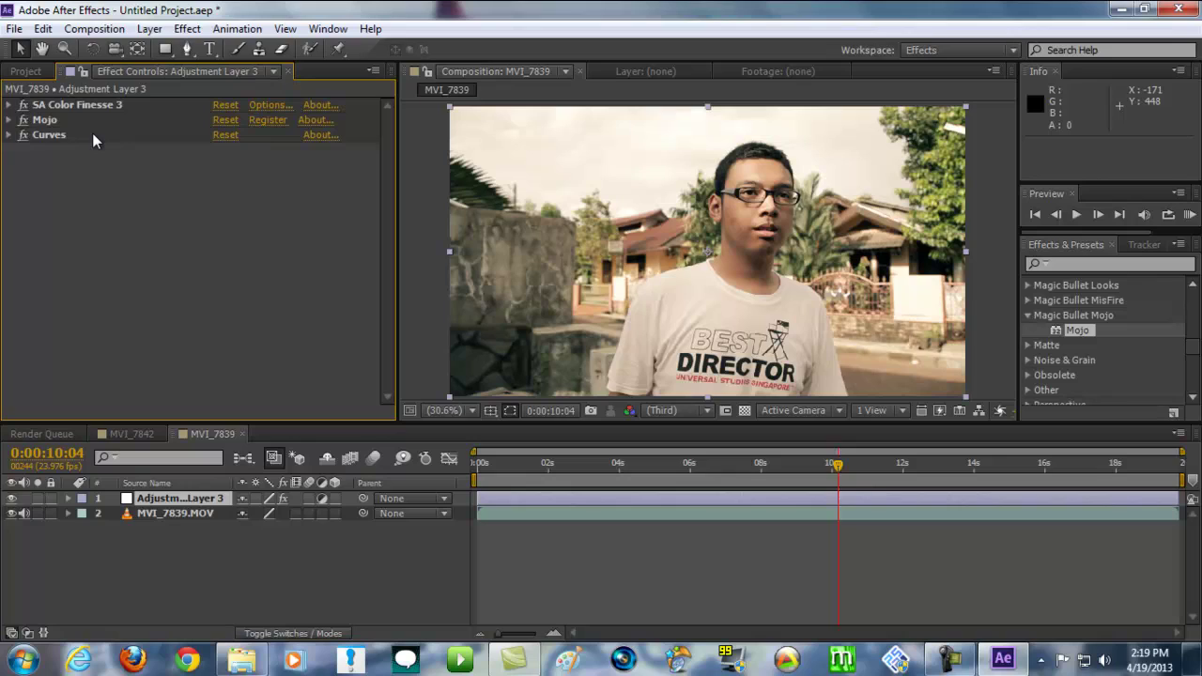
pyautogui.click(91, 134)
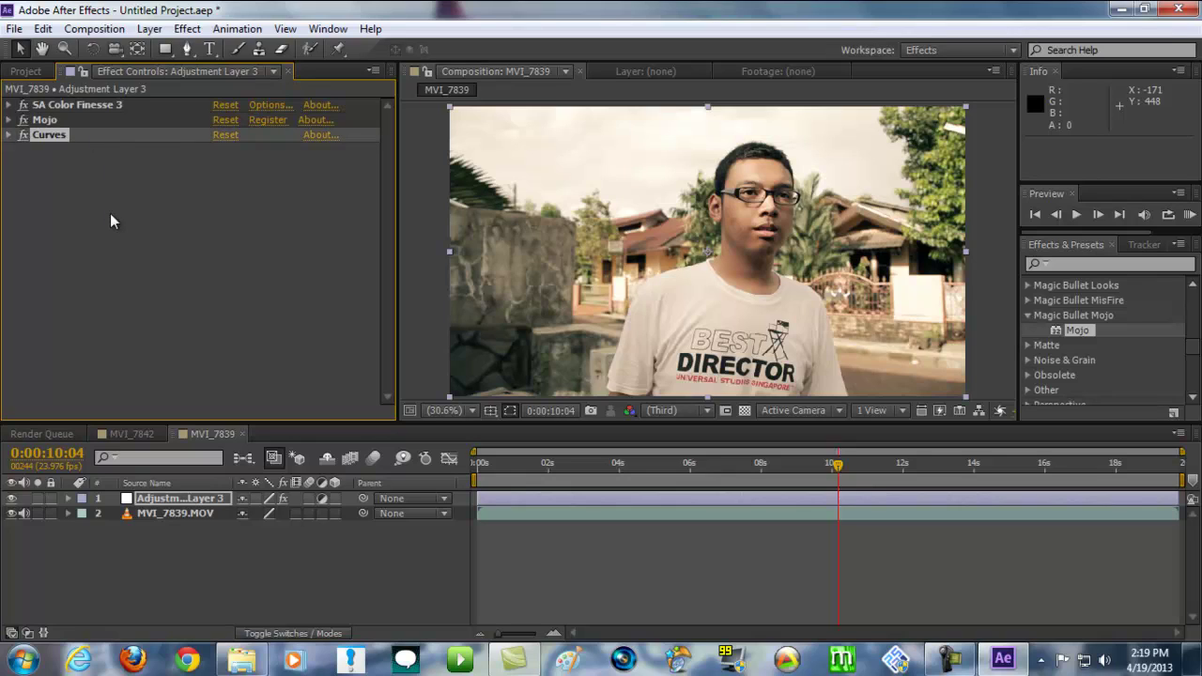
pyautogui.keyDown('shift'); pyautogui.click(76, 103); pyautogui.keyUp('shift')
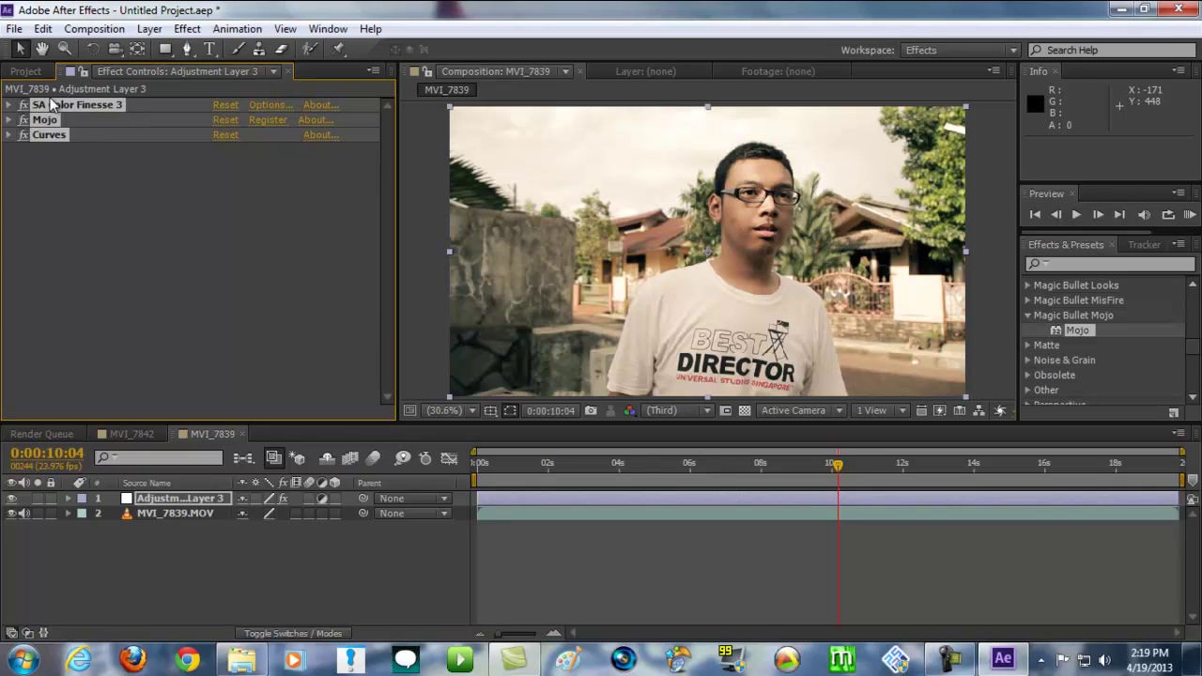
pyautogui.moveTo(57, 138); pyautogui.dragTo(1140, 374)
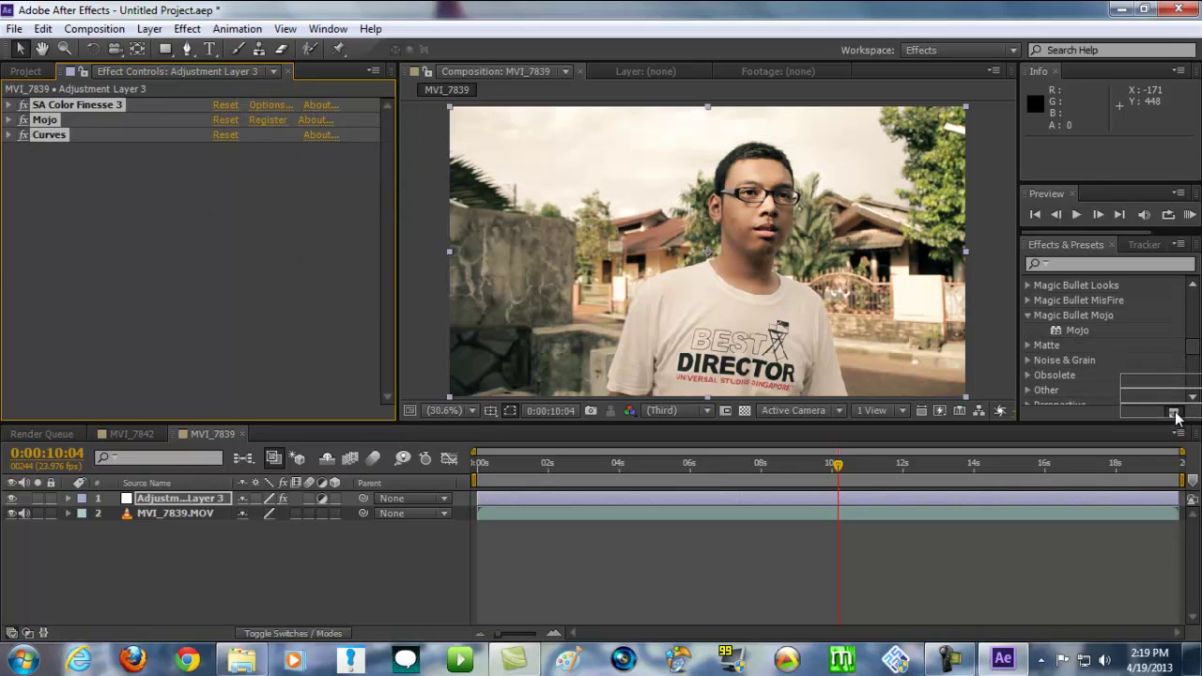
pyautogui.click(1173, 414)
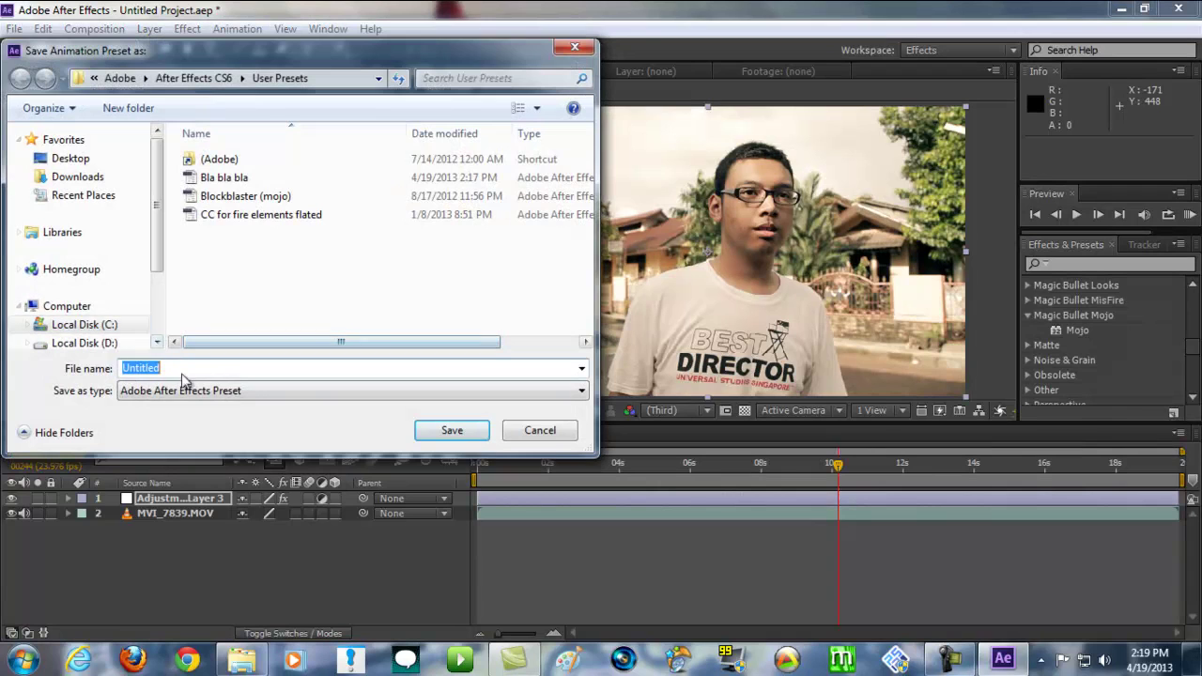
pyautogui.click(540, 432)
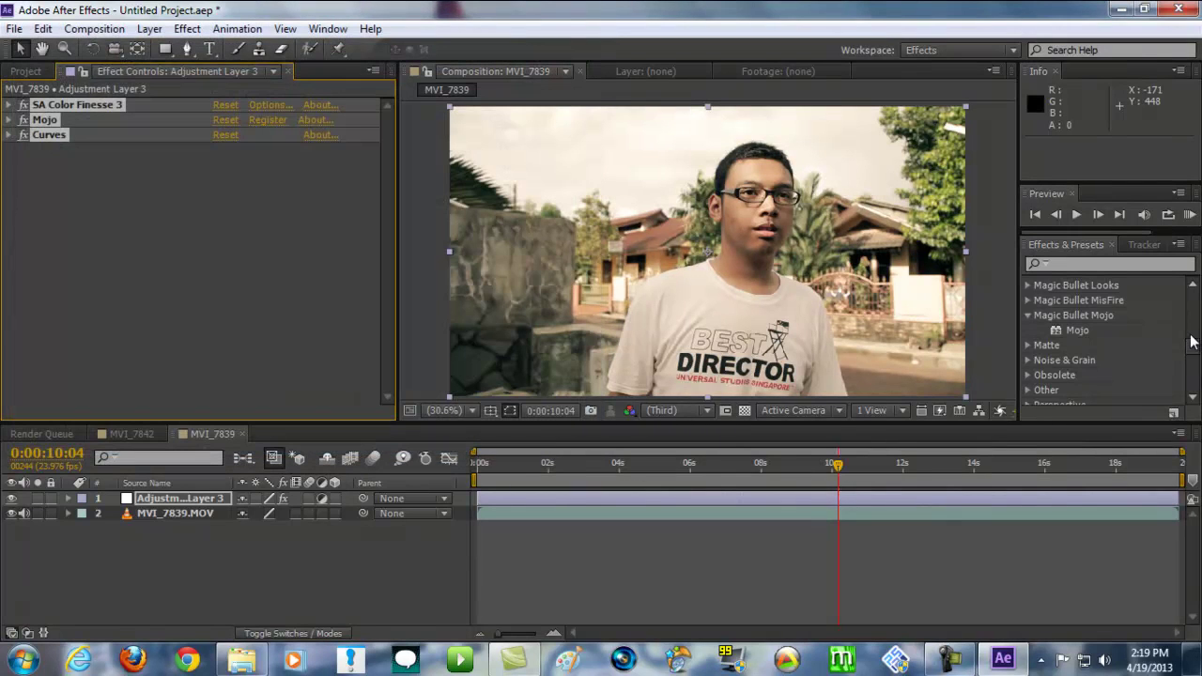
# Step: Expand the Animation Presets category to show the user presets and highlight the Bla bla bla preset
pyautogui.moveTo(1193, 340); pyautogui.dragTo(1193, 286)
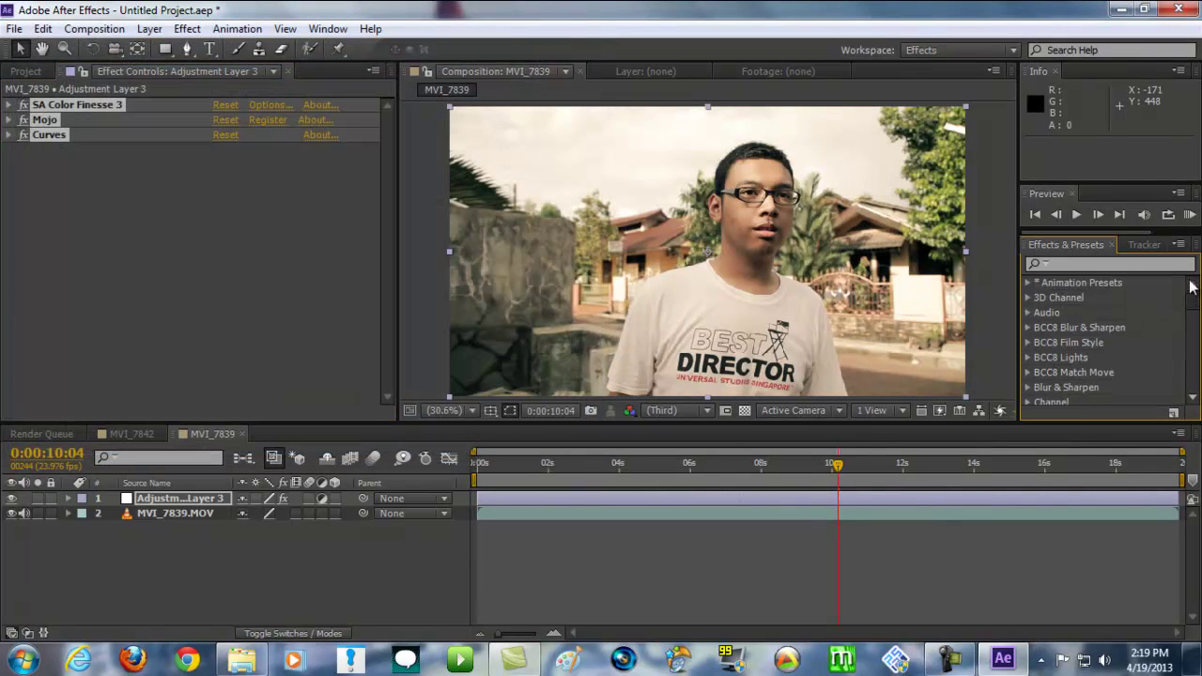
pyautogui.click(1028, 283)
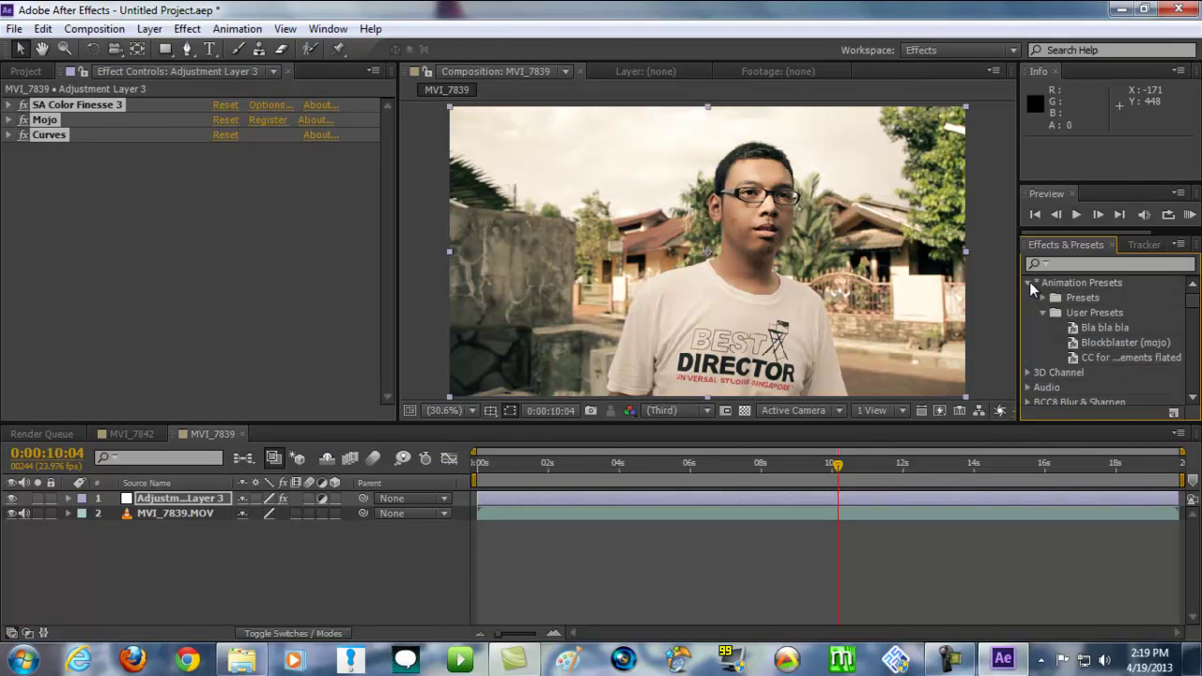
pyautogui.click(1080, 327)
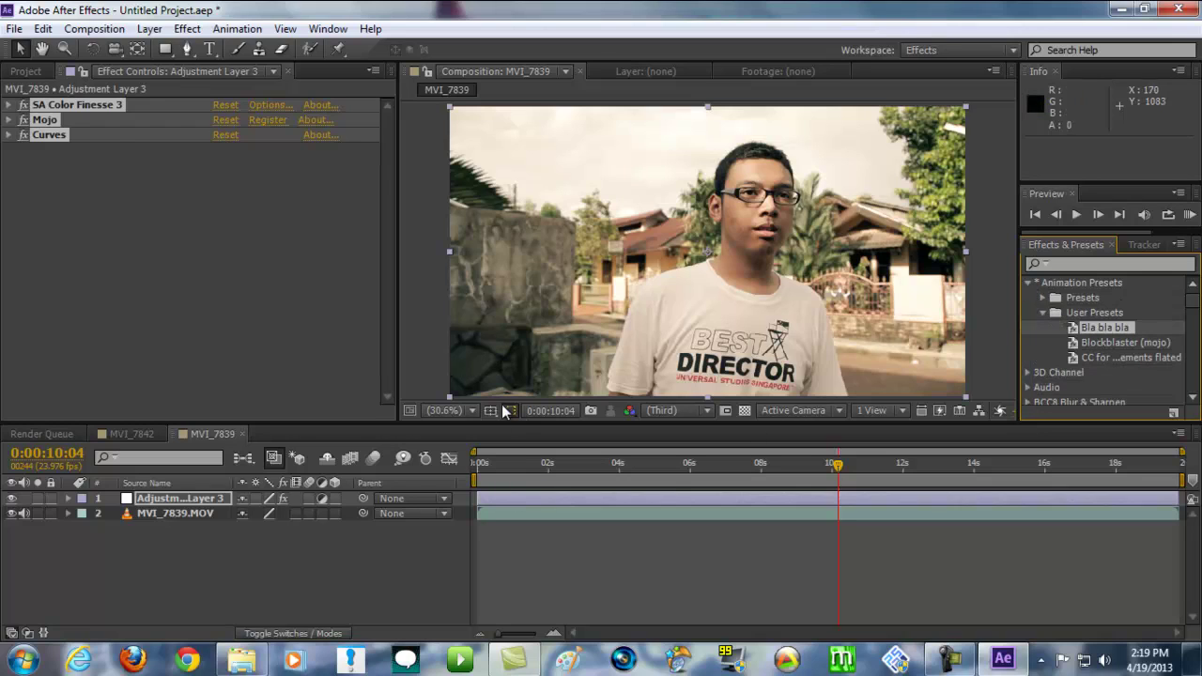
pyautogui.click(412, 348)
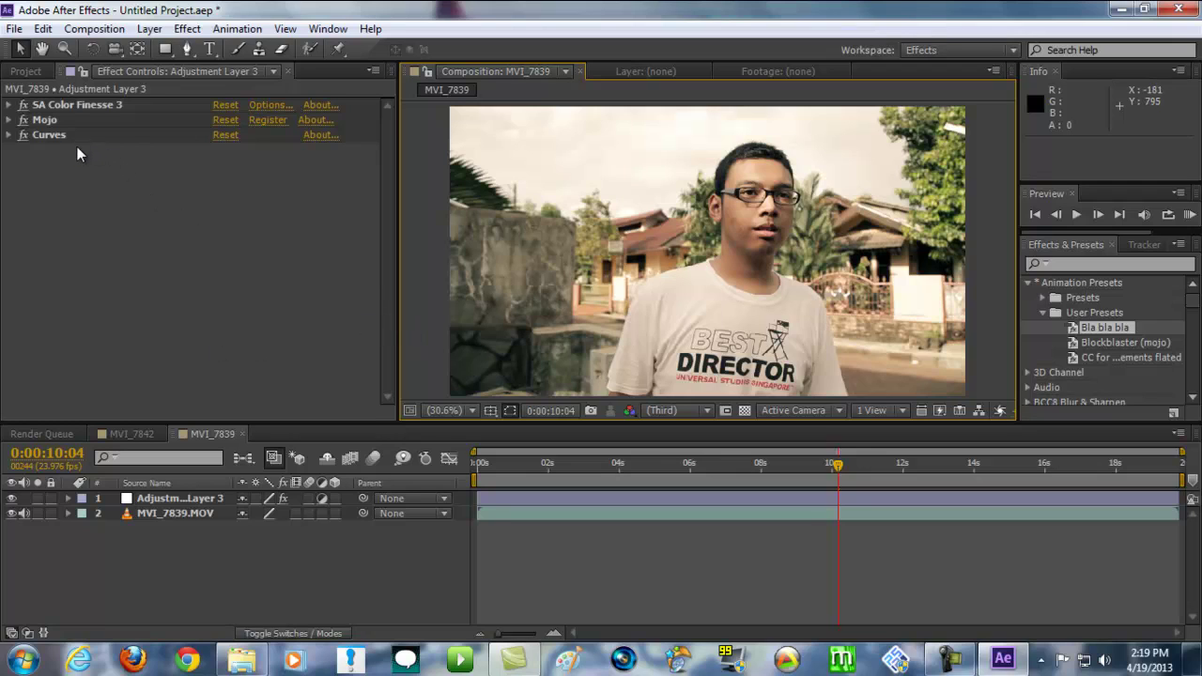
# Step: Delete the SA Color Finesse 3, Mojo and Curves effects from the MVI_7839 adjustment layer
pyautogui.click(50, 134)
pyautogui.keyDown('ctrl'); pyautogui.click(56, 122); pyautogui.keyUp('ctrl')
pyautogui.click(70, 105)
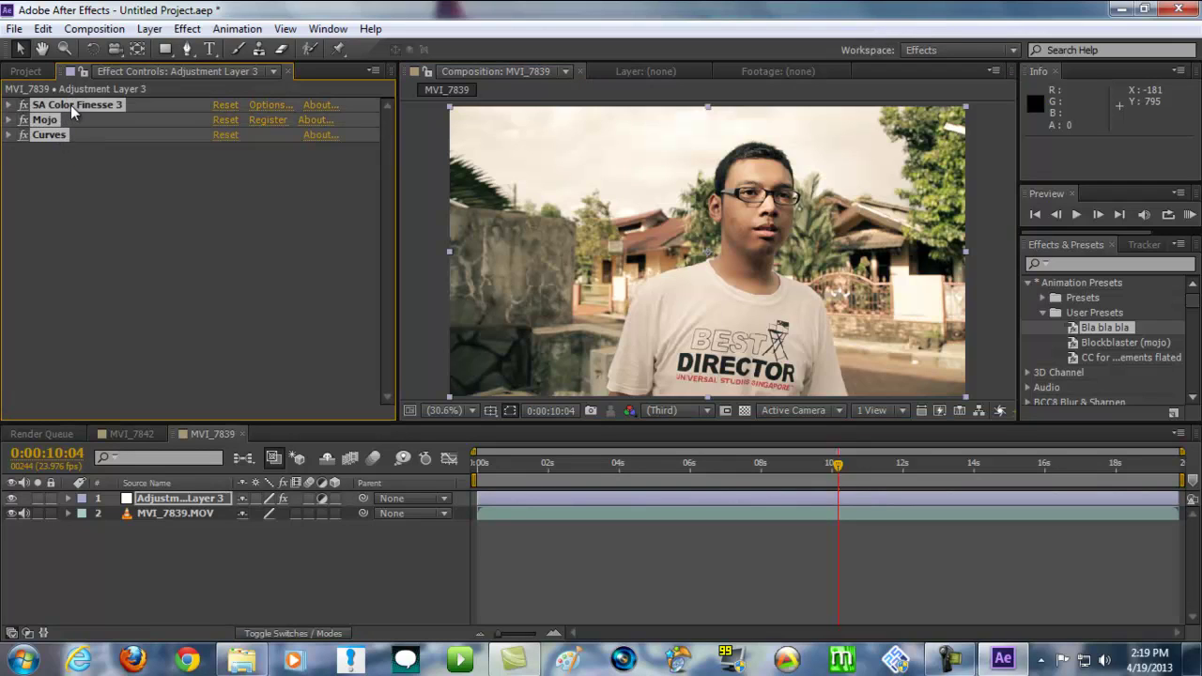
pyautogui.press('Delete')
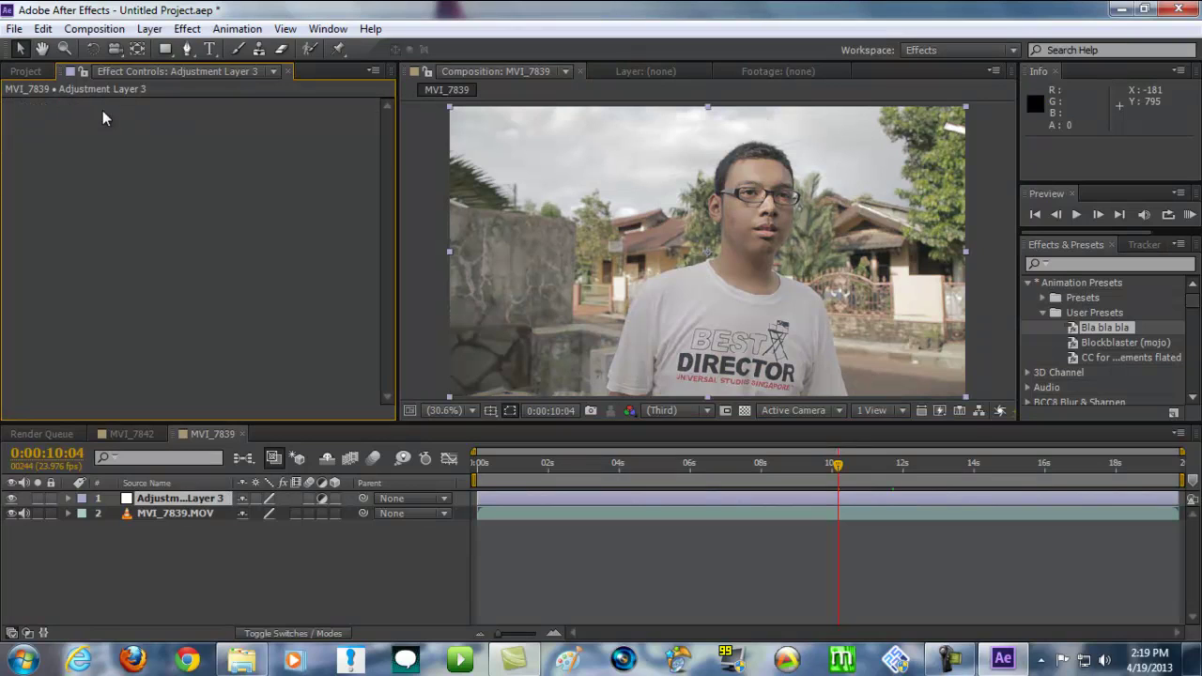
# Step: Apply the Blockblaster (mojo) user preset to the MVI_7839 adjustment layer and briefly compare it with the MVI_7842 composition
pyautogui.click(1103, 342)
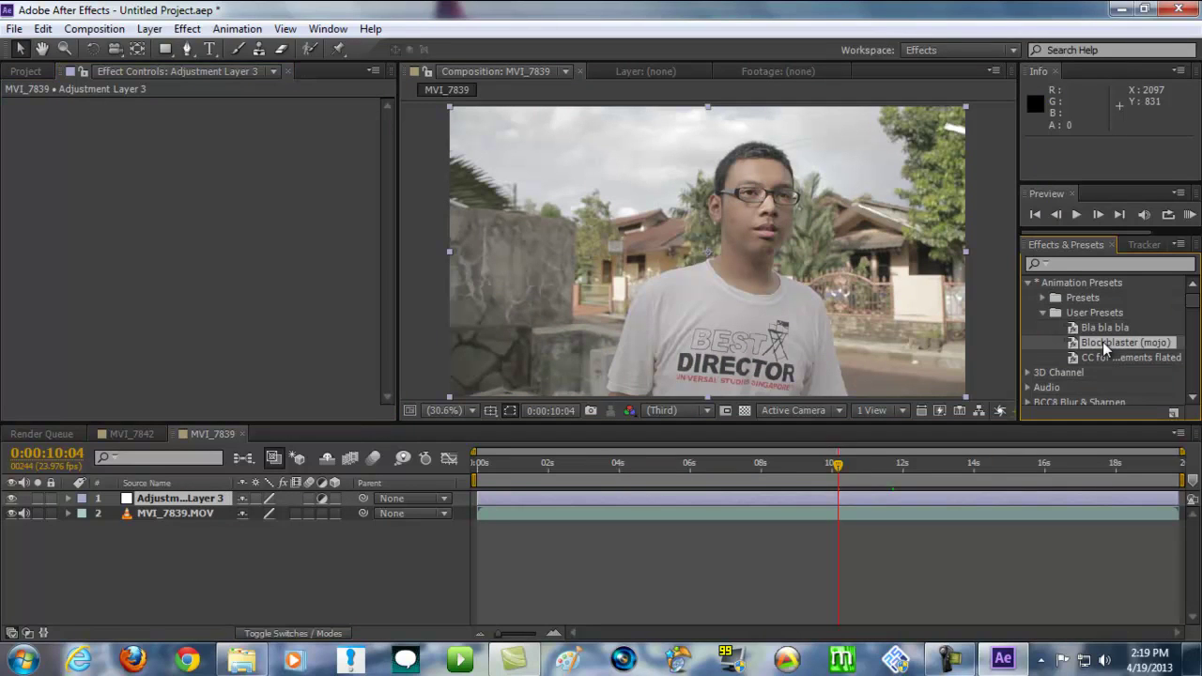
pyautogui.moveTo(1077, 351); pyautogui.dragTo(762, 300)
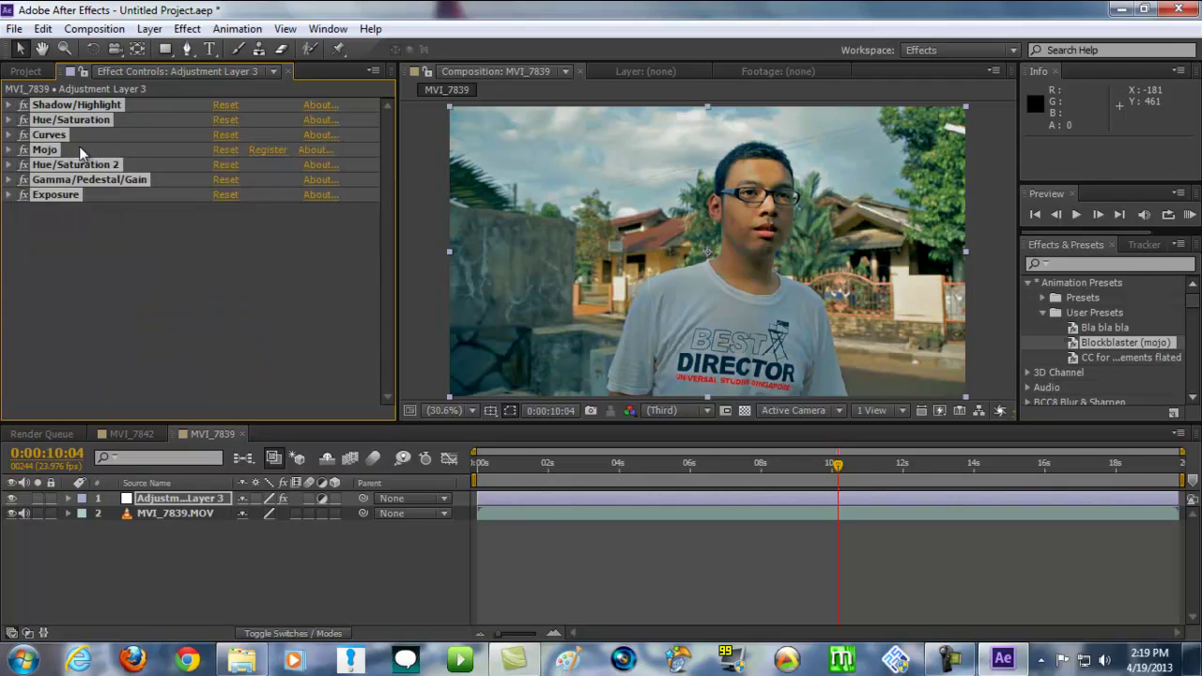
pyautogui.click(86, 261)
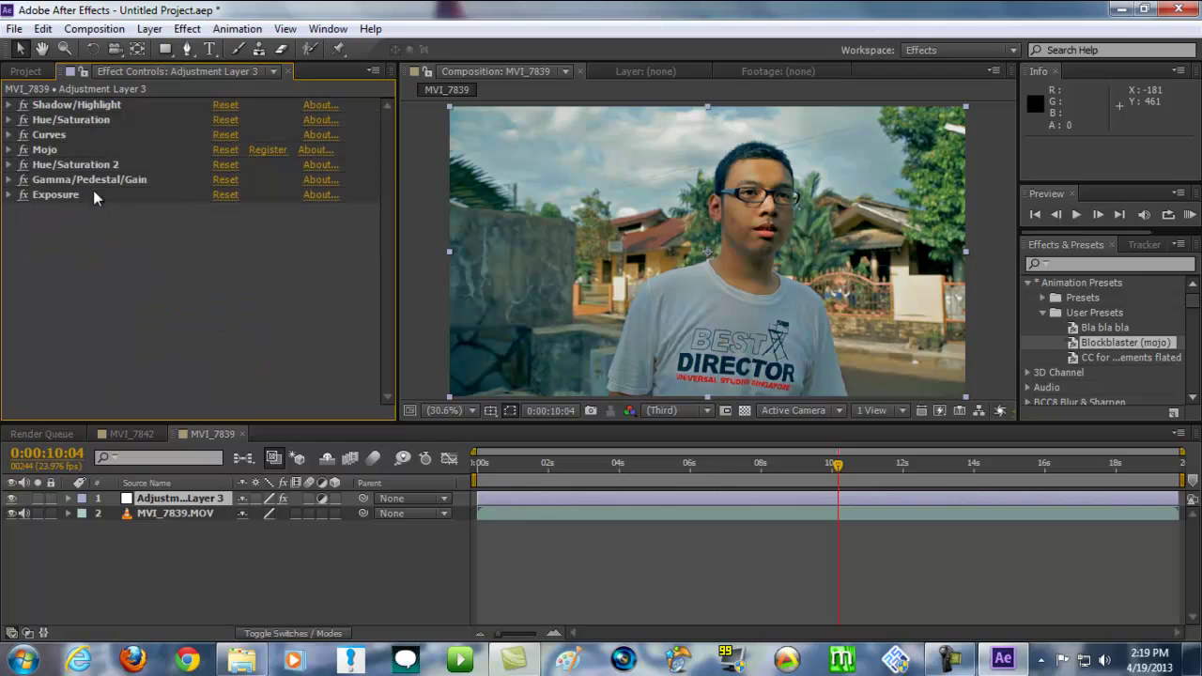
pyautogui.click(132, 434)
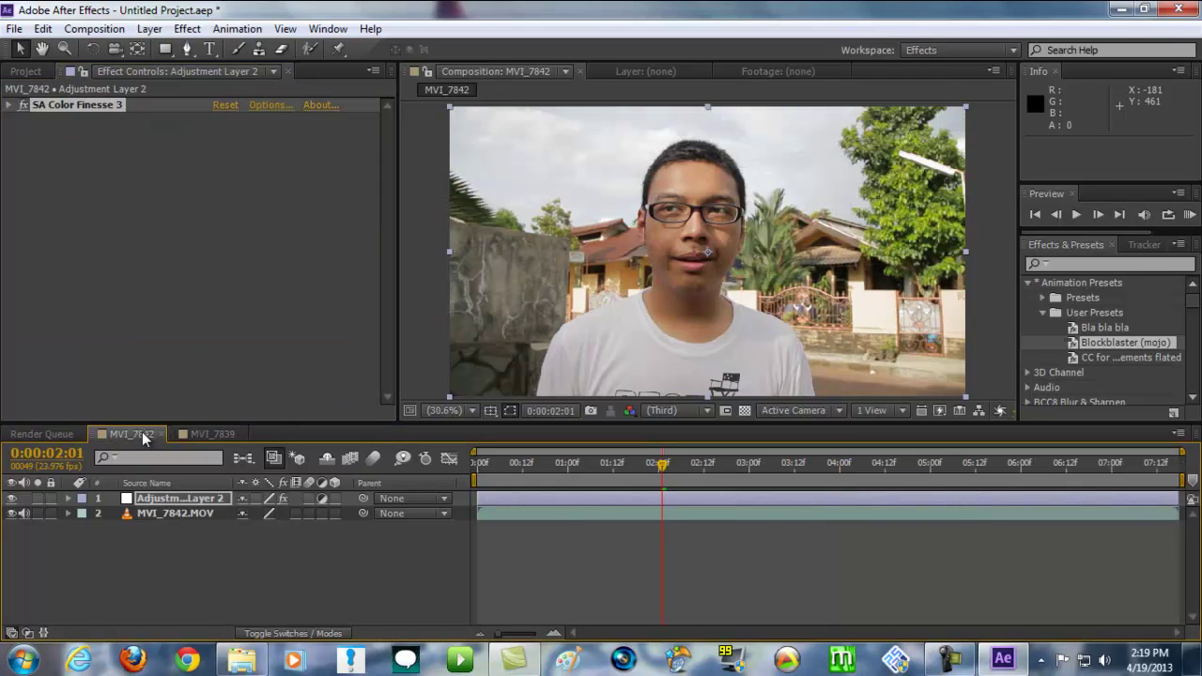
pyautogui.click(192, 434)
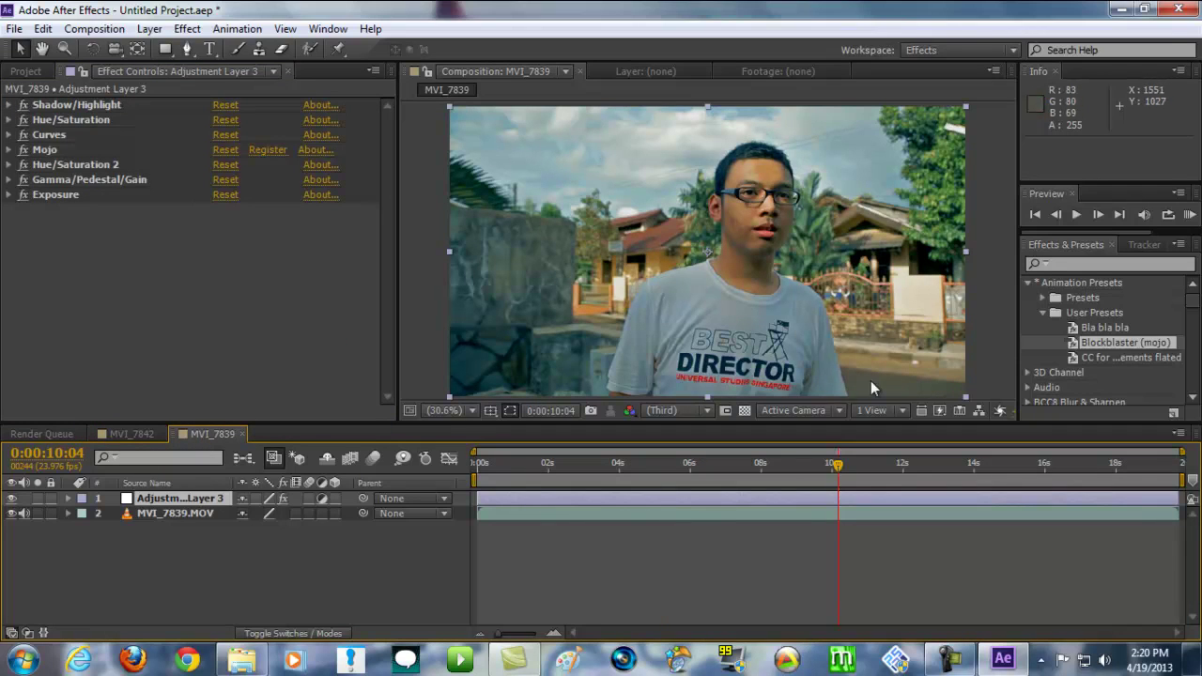
# Step: Go through the effects contained in the Blockblaster (mojo) preset, from Shadow/Highlight to Exposure, and select them all
pyautogui.click(81, 105)
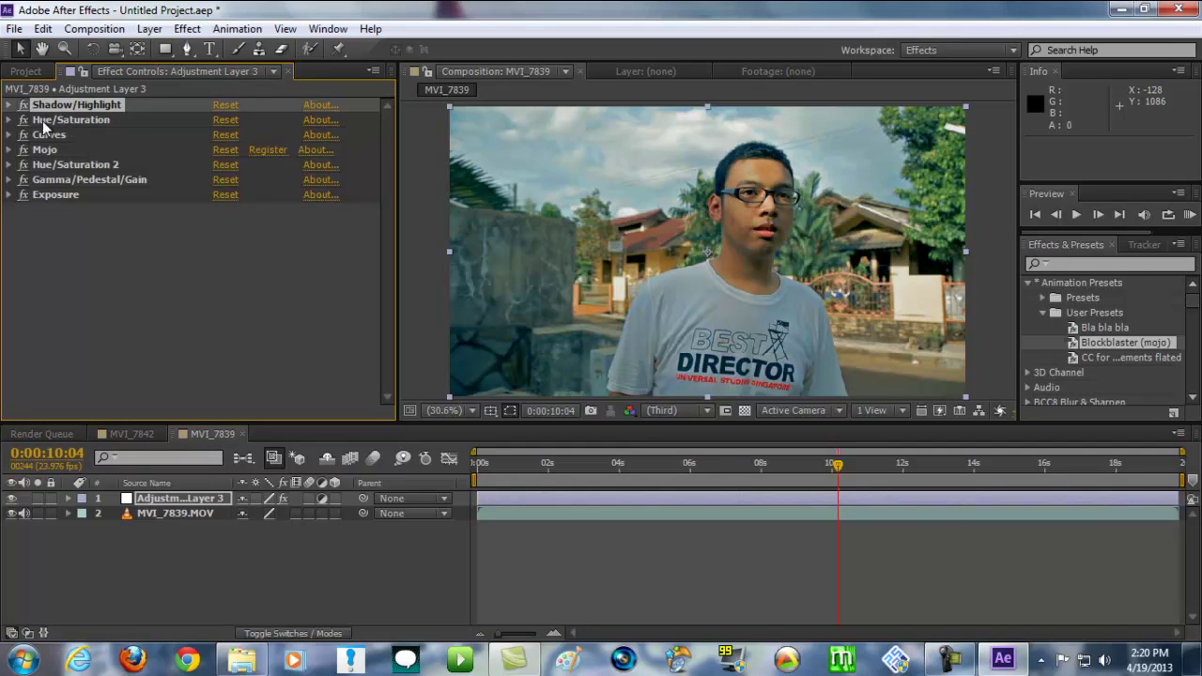
pyautogui.click(43, 120)
pyautogui.click(45, 151)
pyautogui.click(69, 180)
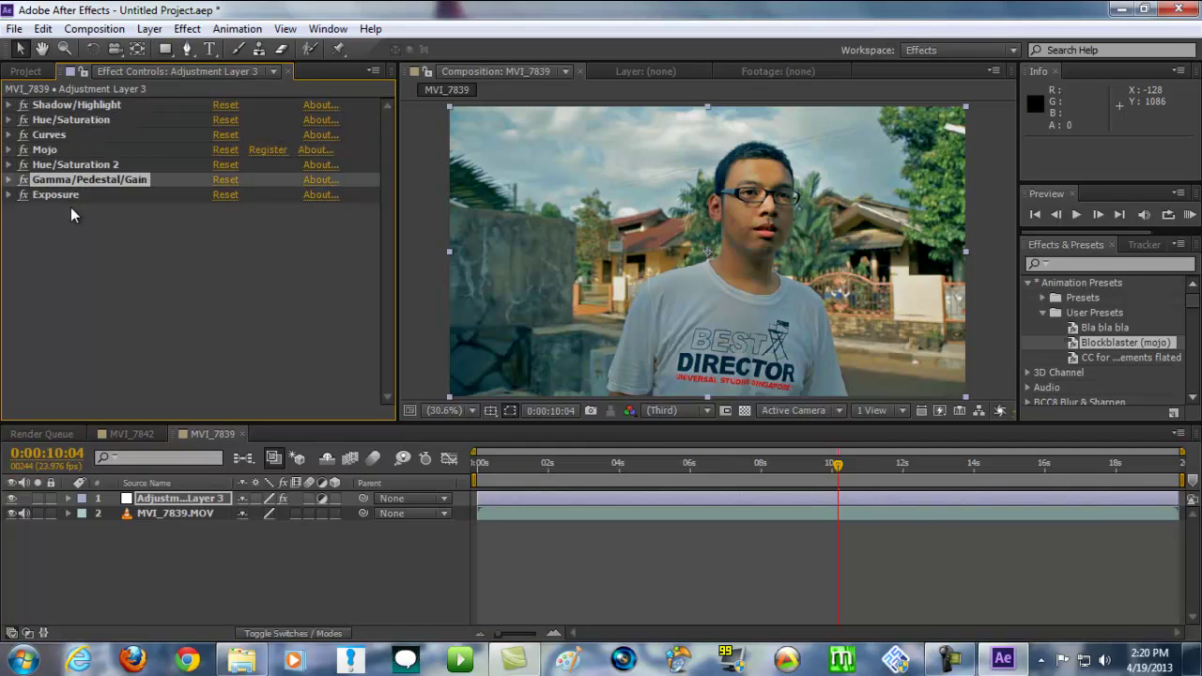
pyautogui.click(236, 286)
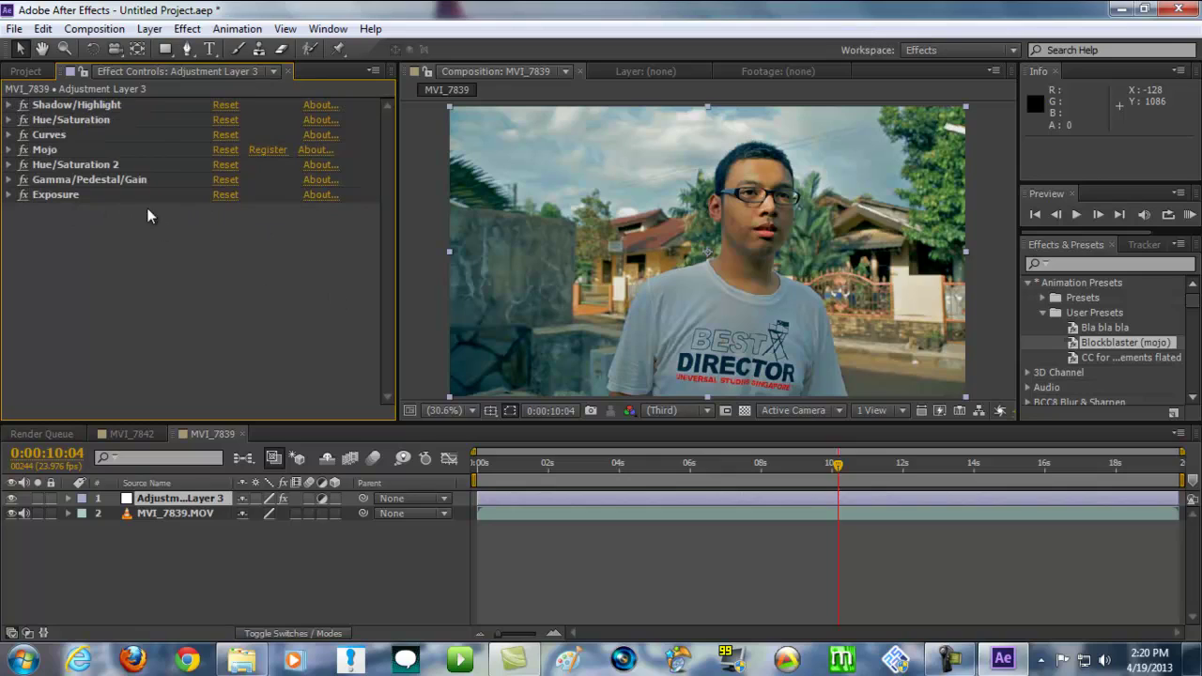
pyautogui.click(88, 105)
pyautogui.click(68, 223)
pyautogui.click(64, 201)
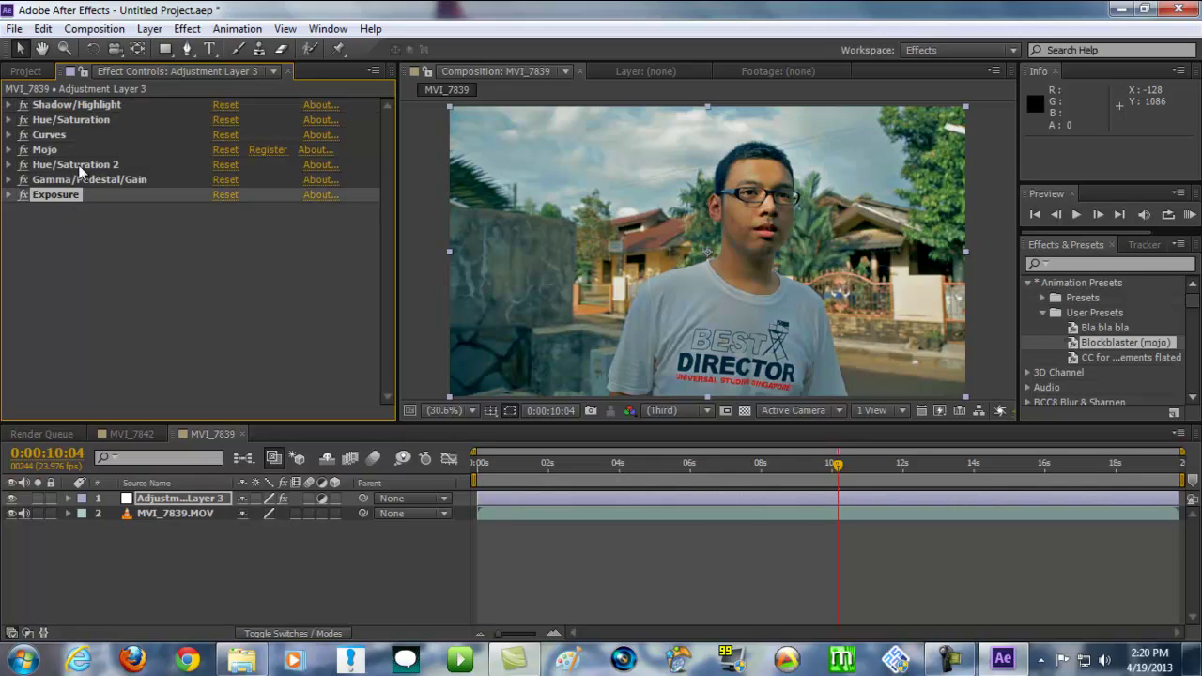
pyautogui.keyDown('shift'); pyautogui.click(70, 103); pyautogui.keyUp('shift')
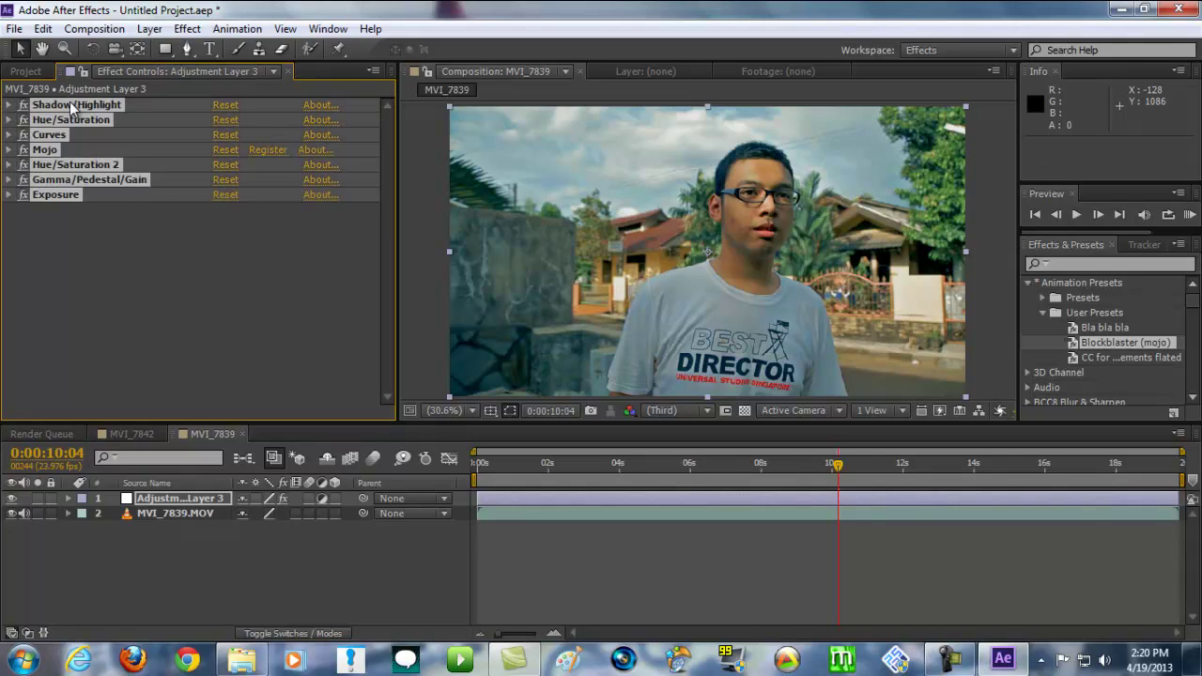
pyautogui.moveTo(118, 191); pyautogui.dragTo(90, 138)
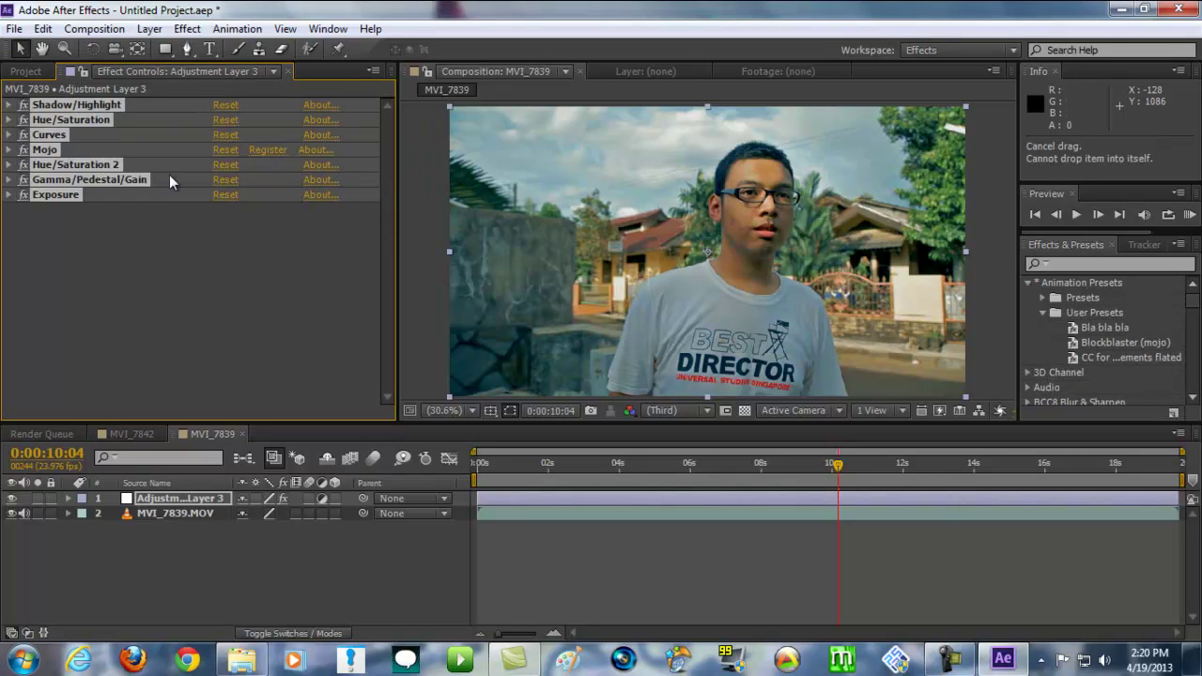
# Step: Undo the applied preset effects and reapply the Blockblaster (mojo) preset to the MVI_7839 adjustment layer
pyautogui.hotkey('ctrl', 'z')
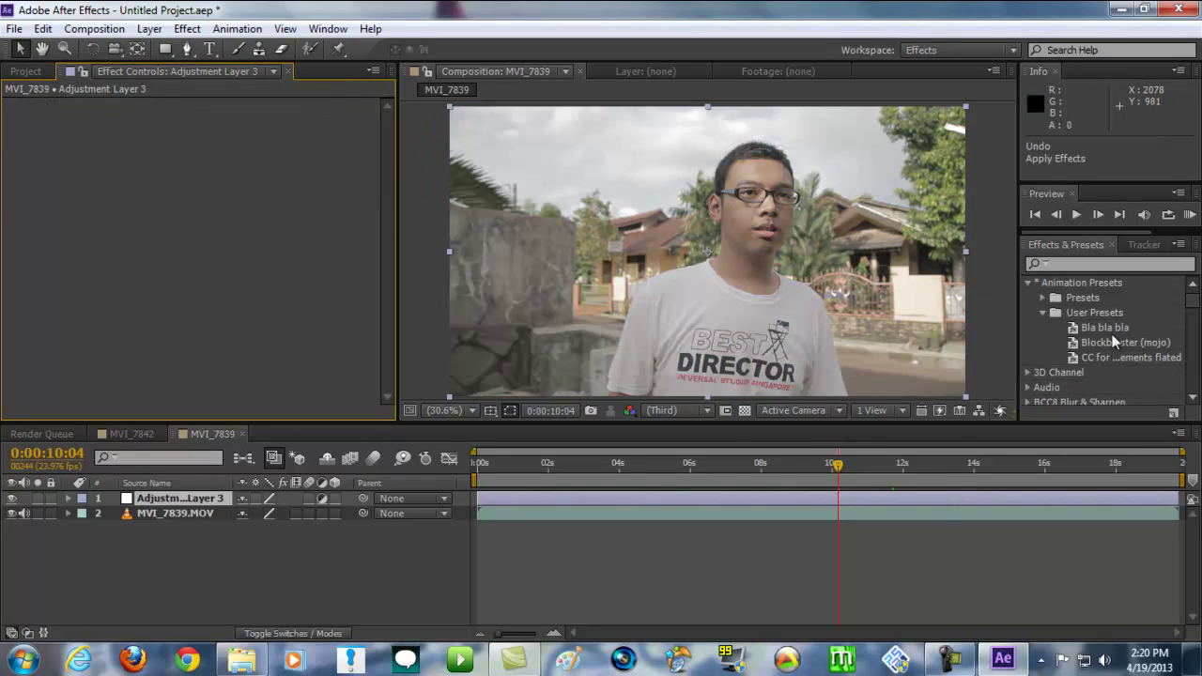
pyautogui.moveTo(1107, 342); pyautogui.dragTo(834, 391)
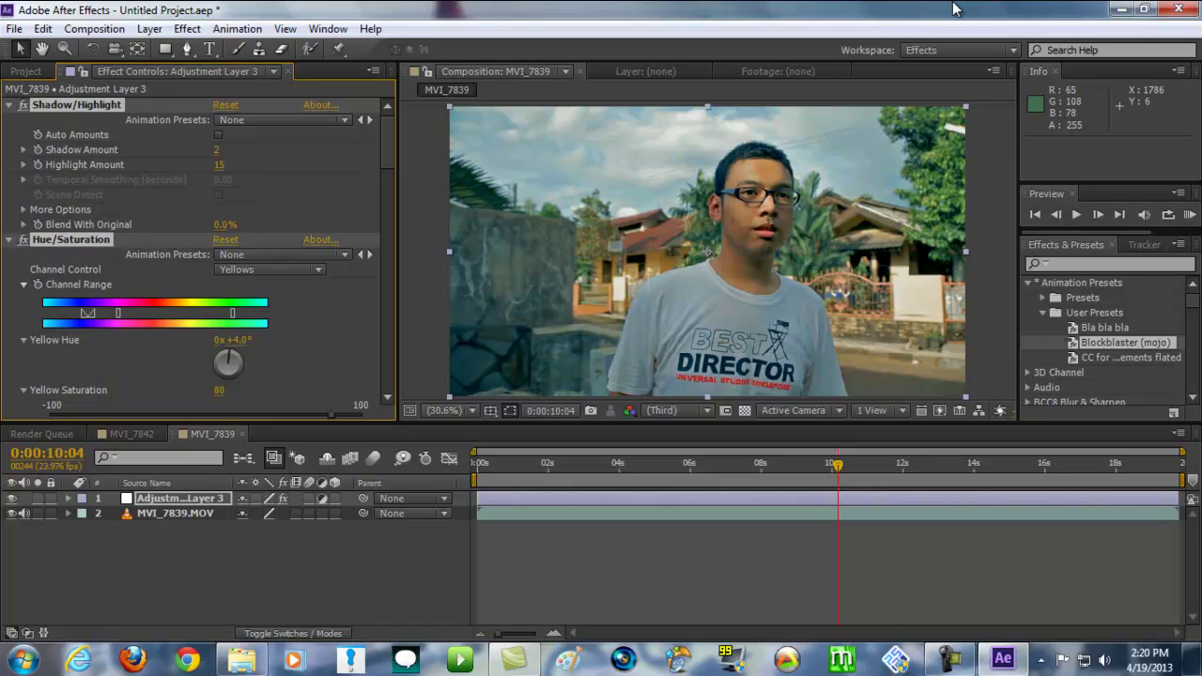
pyautogui.click(950, 660)
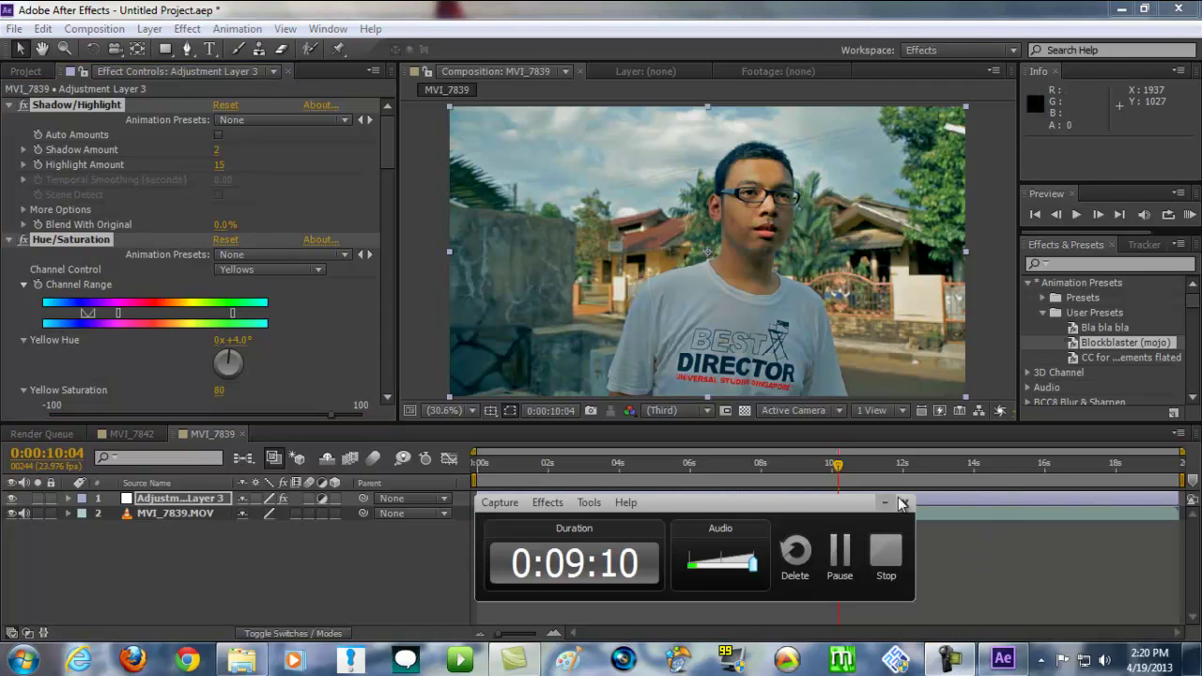
pyautogui.click(840, 552)
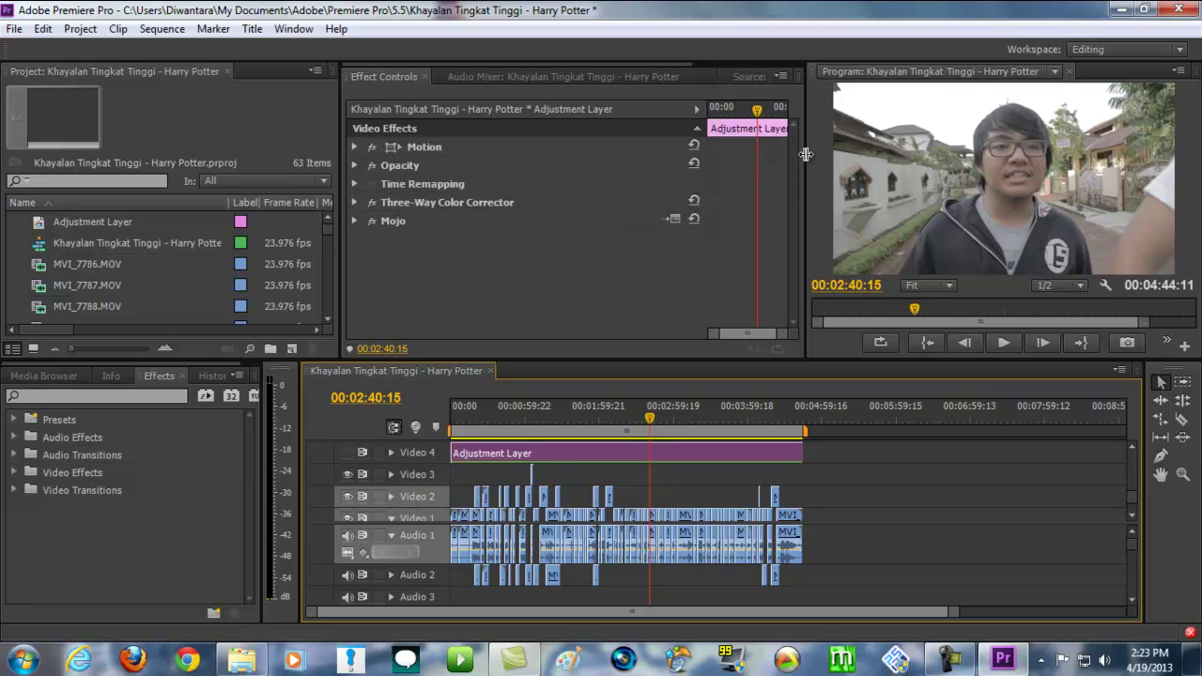
pyautogui.moveTo(806, 154); pyautogui.dragTo(795, 155)
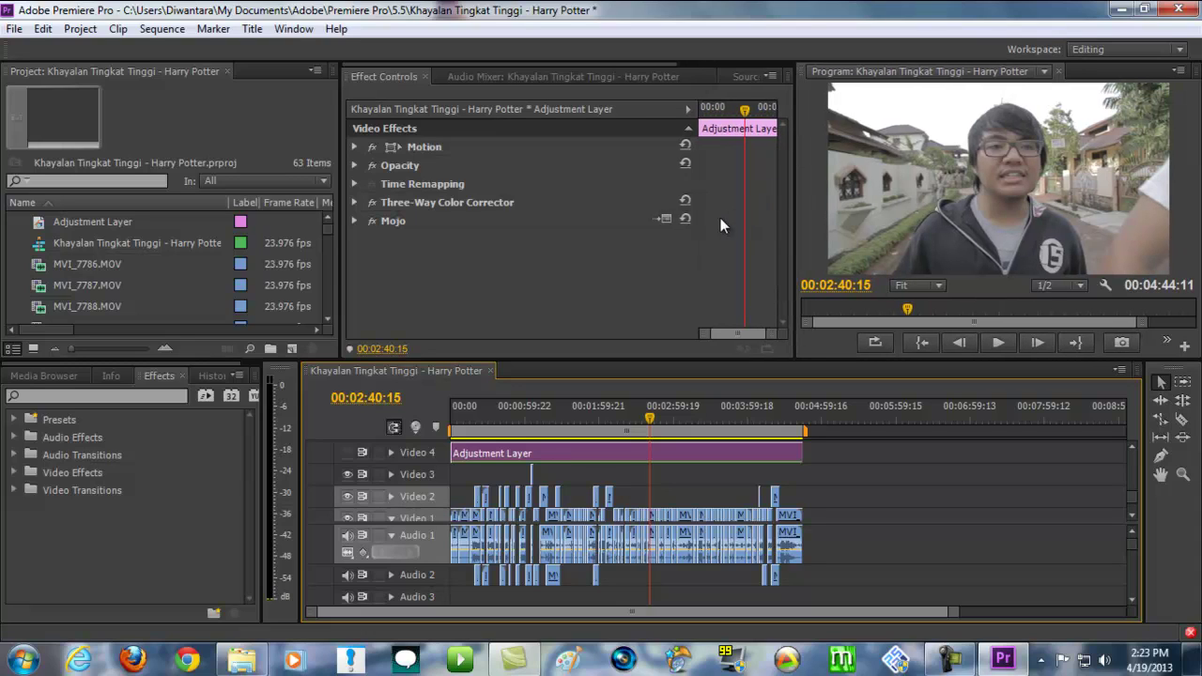
pyautogui.moveTo(697, 232); pyautogui.dragTo(688, 247)
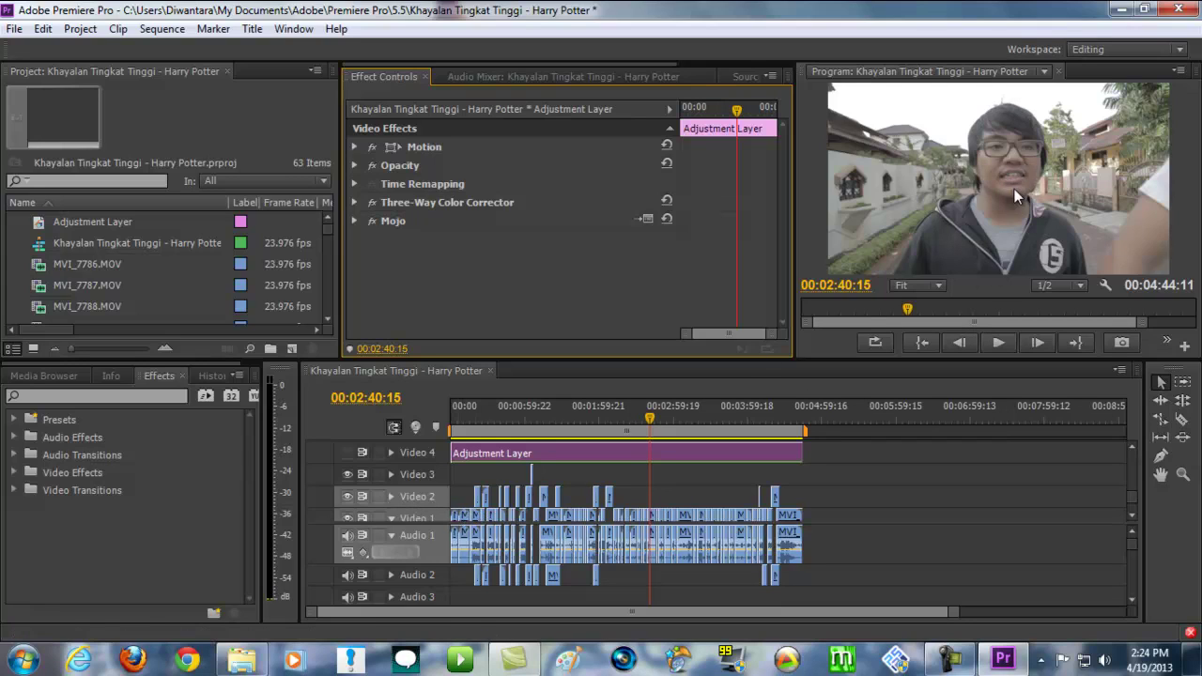
# Step: Switch to the Premiere Pro project and toggle the Video 4 track's visibility to compare the shot with and without the adjustment layer's grade
pyautogui.moveTo(649, 418)
pyautogui.mouseDown()
pyautogui.moveTo(638, 418)
pyautogui.moveTo(649, 416)
pyautogui.mouseUp()
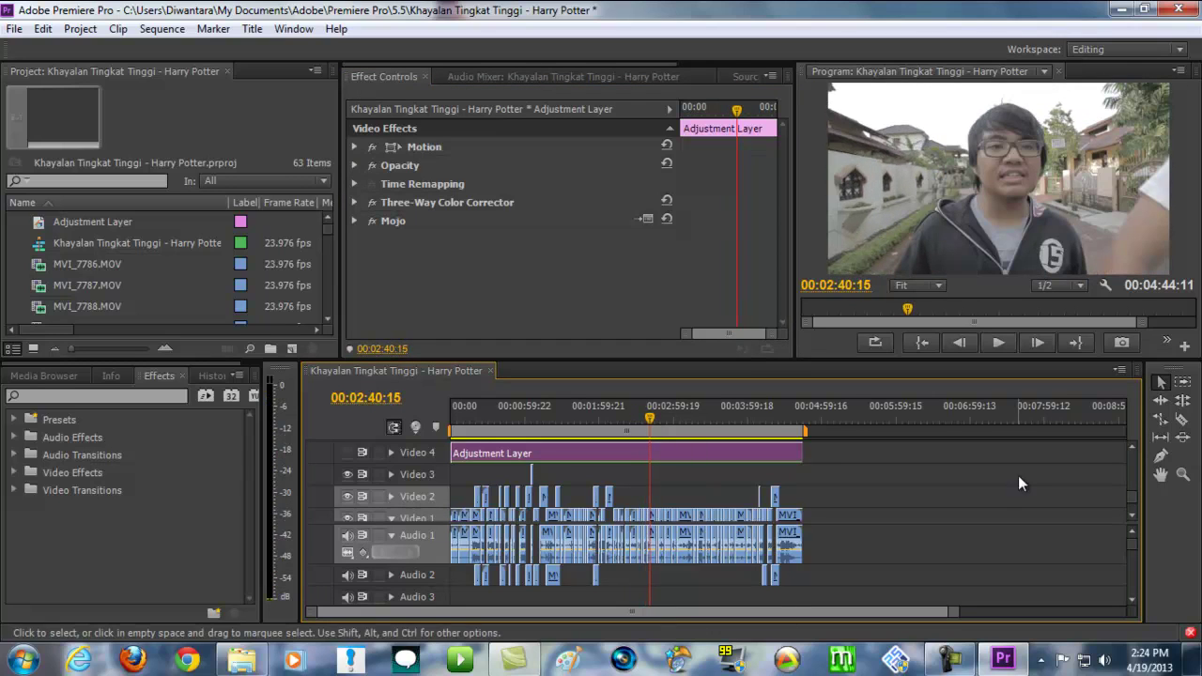
pyautogui.click(346, 453)
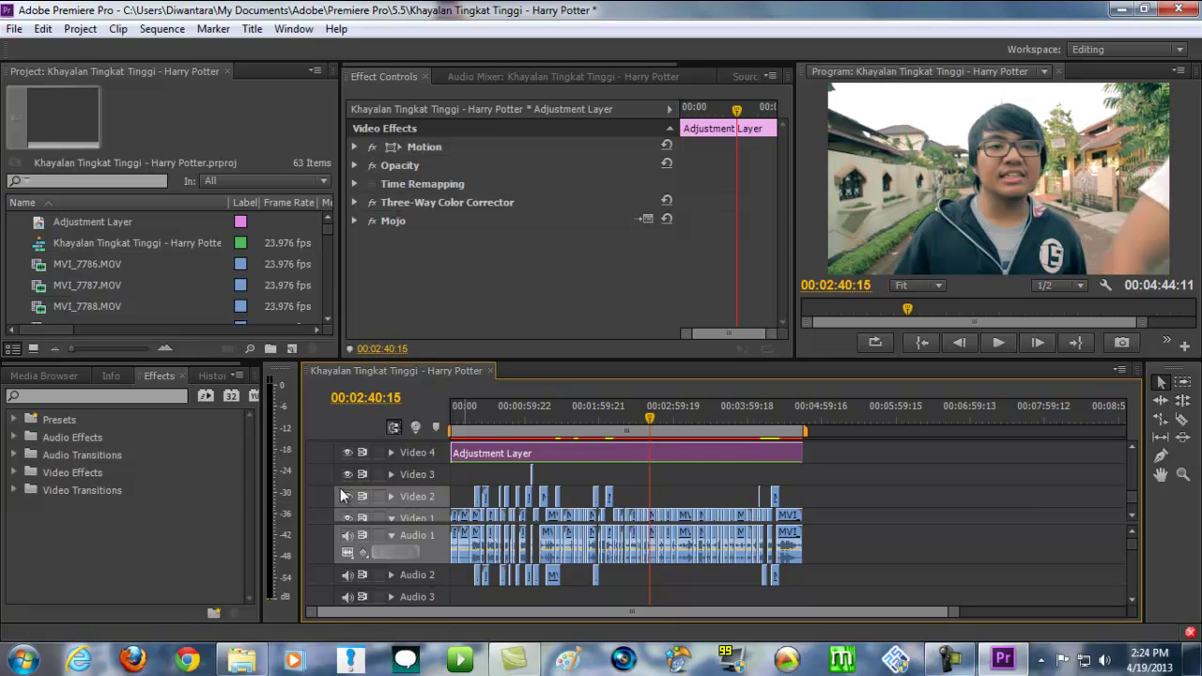
pyautogui.click(348, 453)
pyautogui.click(347, 452)
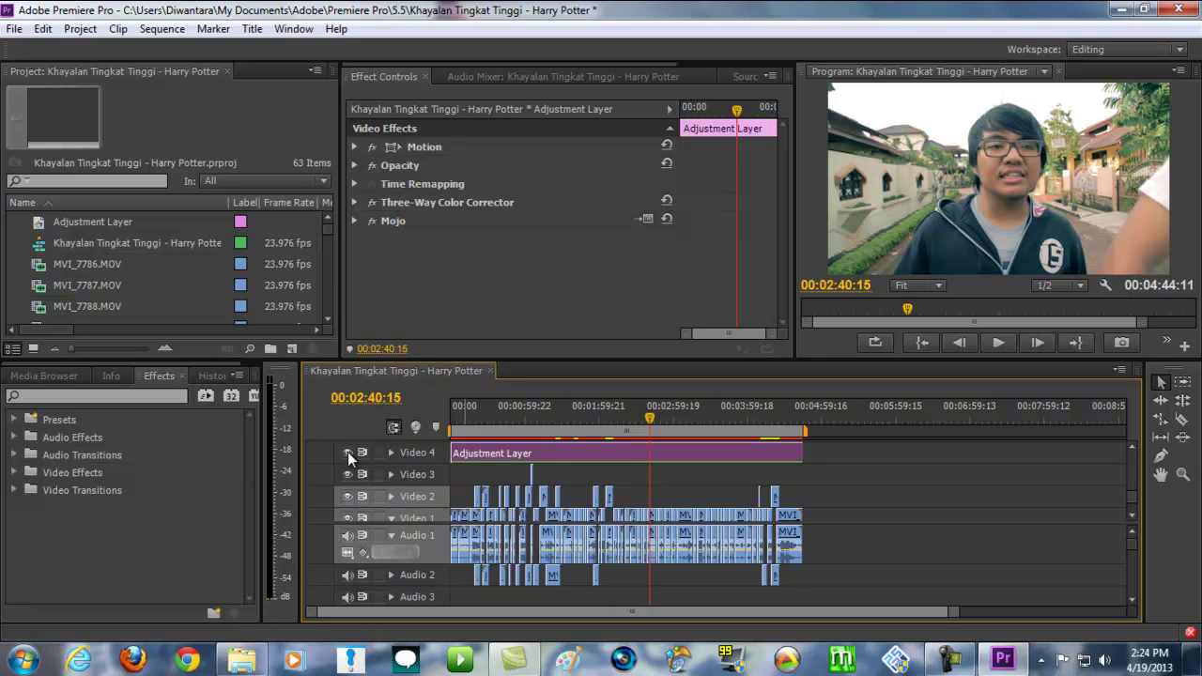
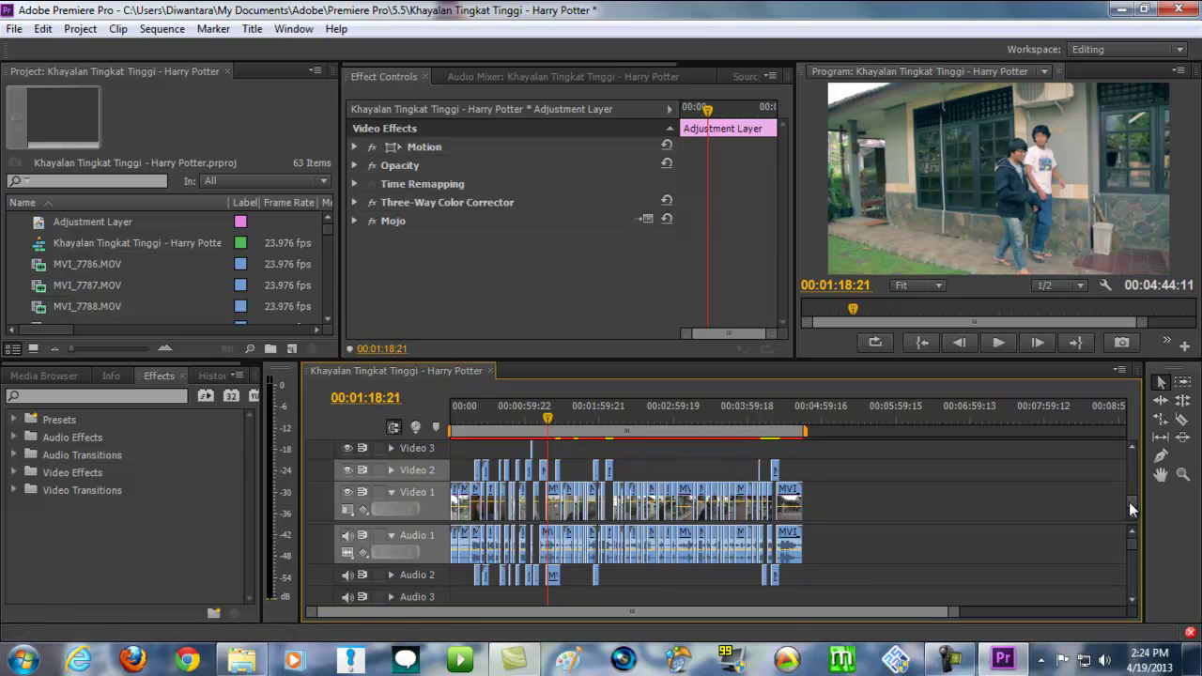
# Step: Look over the separate clips on the sequence's video tracks, inspecting MVI_7787.MOV on Video 1
pyautogui.scroll(3, 1129, 492)
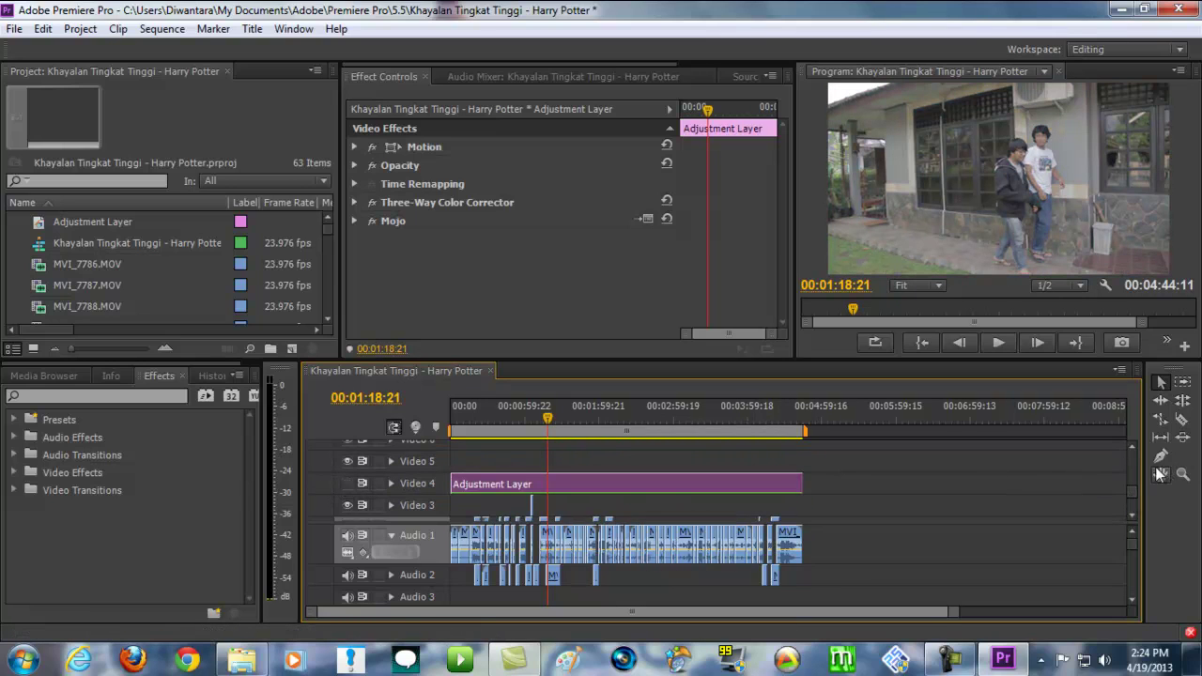
pyautogui.scroll(-3, 1133, 495)
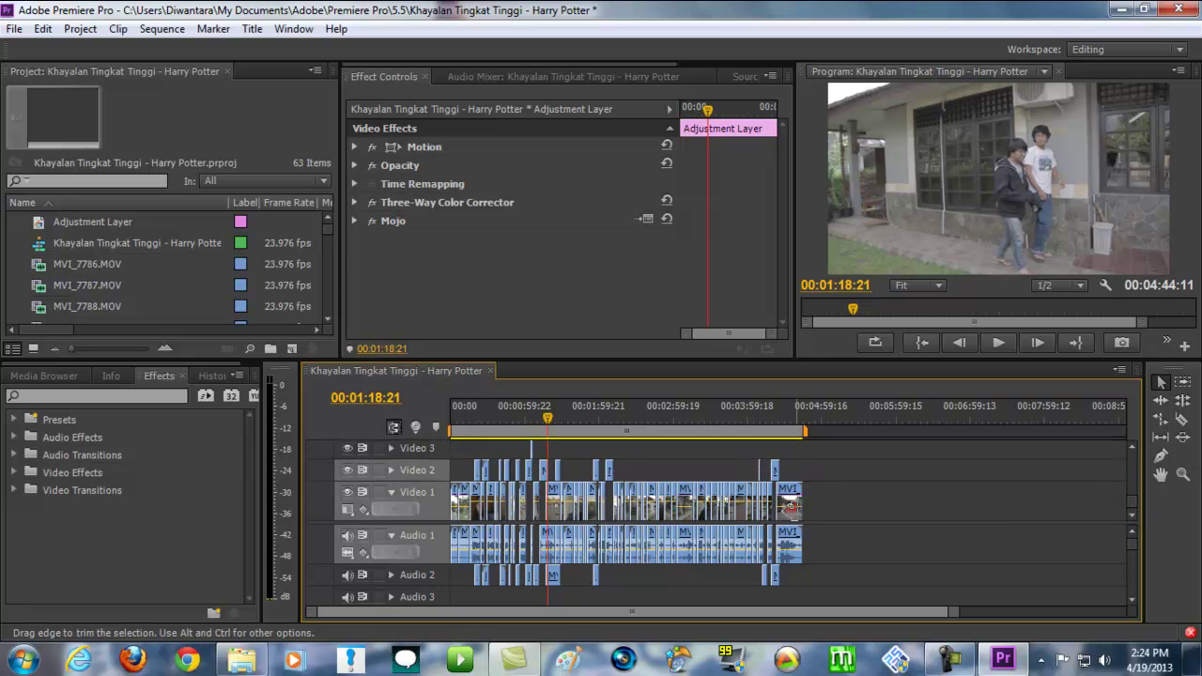
pyautogui.moveTo(312, 611); pyautogui.dragTo(344, 618)
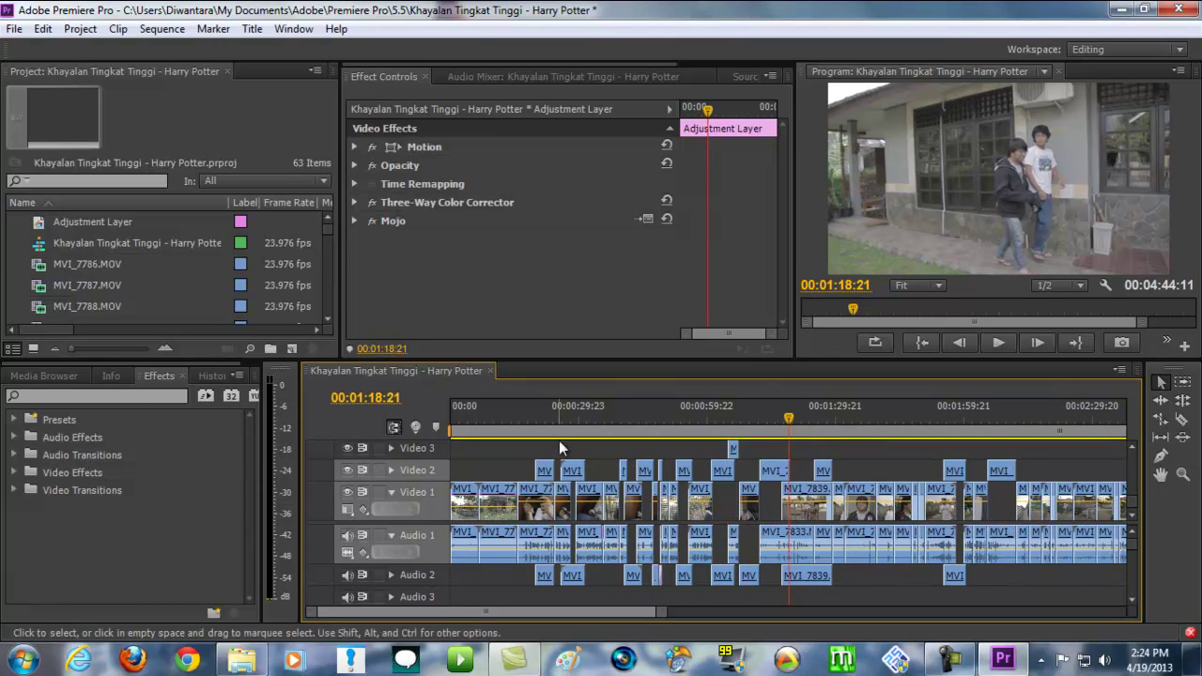
pyautogui.click(534, 504)
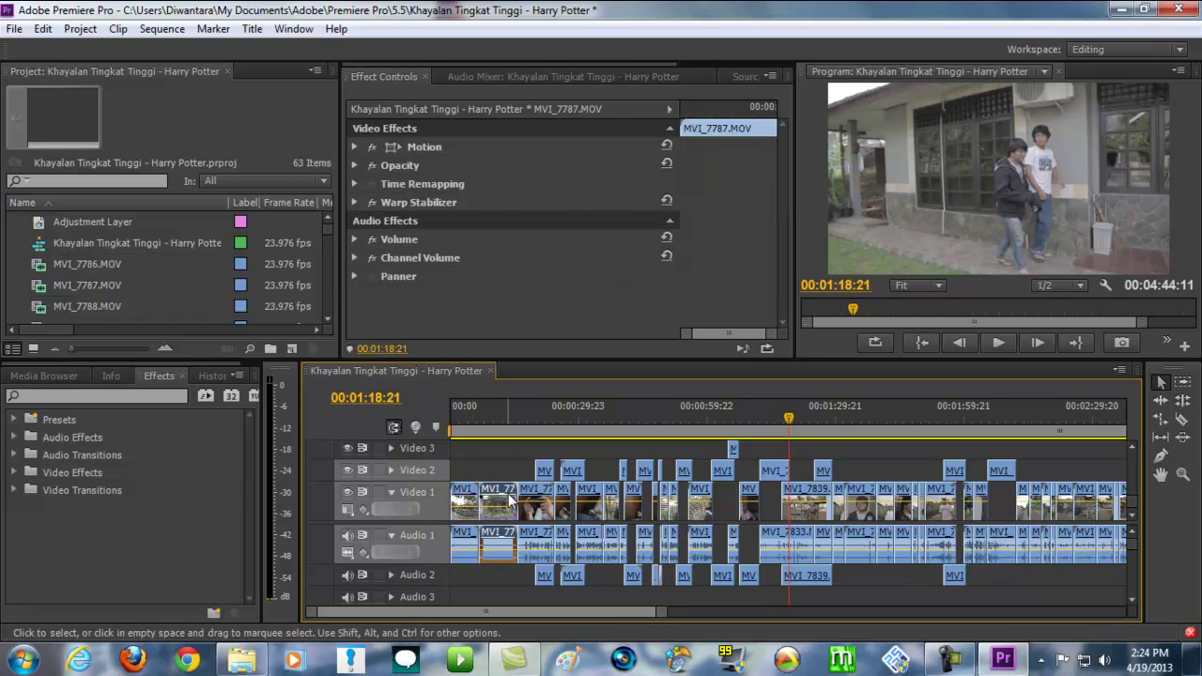
pyautogui.click(550, 502)
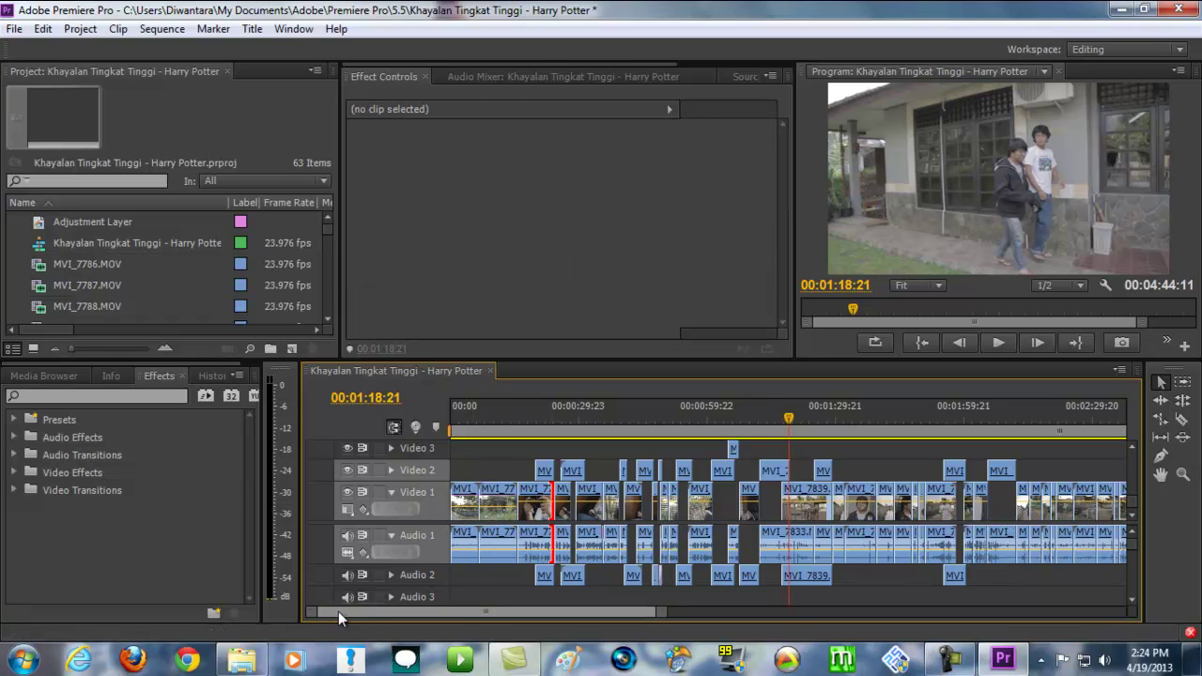
pyautogui.moveTo(317, 611); pyautogui.dragTo(160, 617)
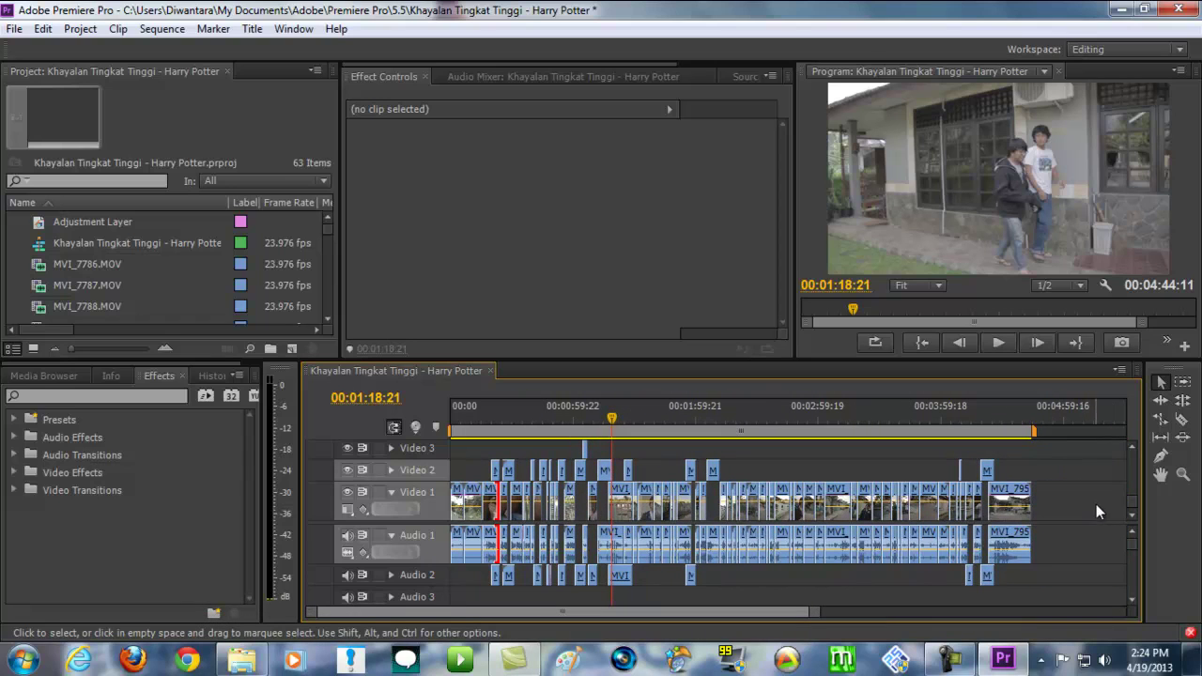
# Step: Select every clip in the Khayalan Tingkat Tinggi - Harry Potter sequence and nest them into a single nested sequence
pyautogui.hotkey('ctrl', 'a')
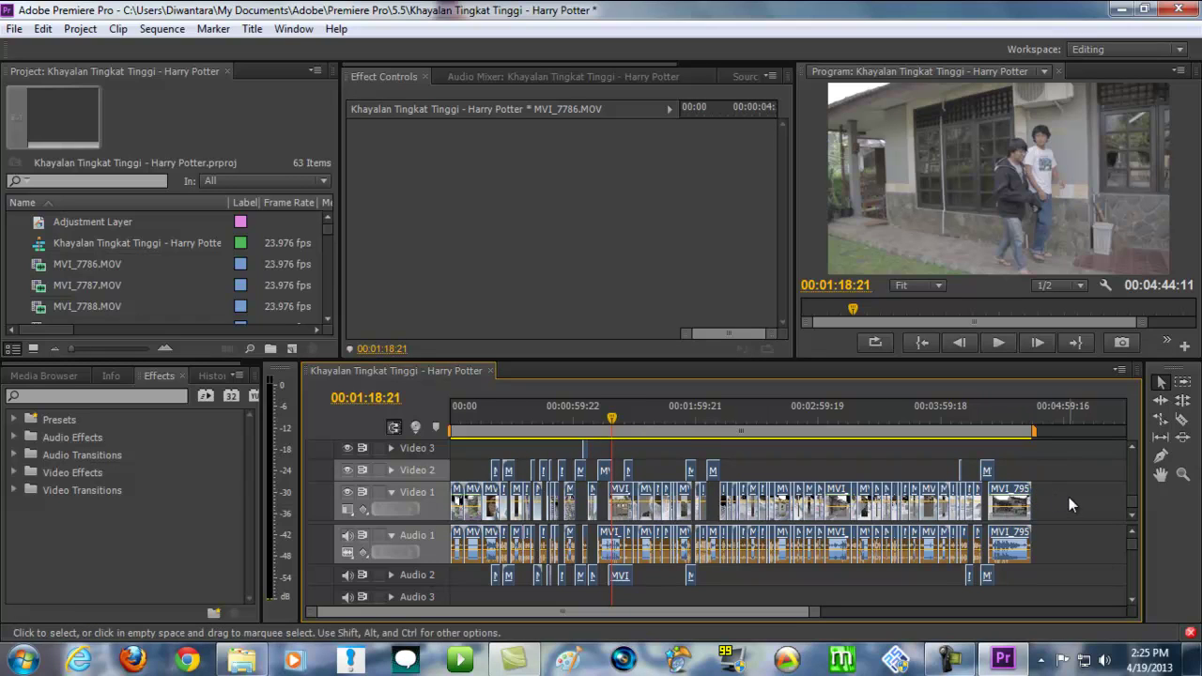
pyautogui.rightClick(1024, 500)
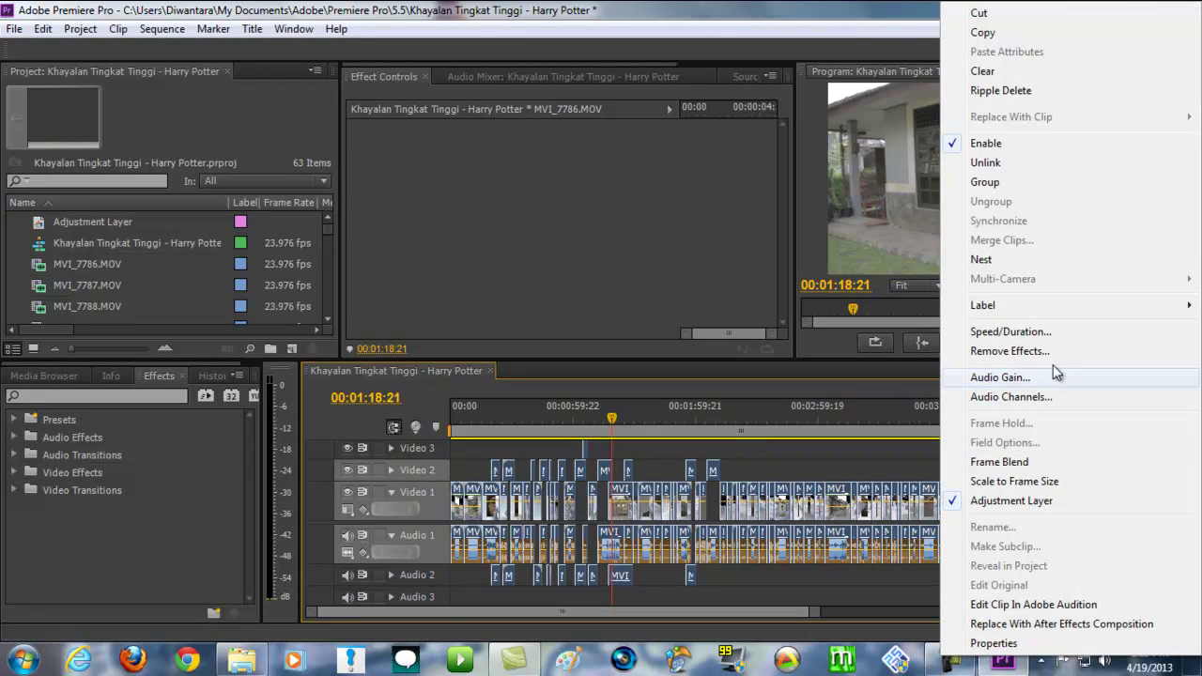
pyautogui.click(980, 264)
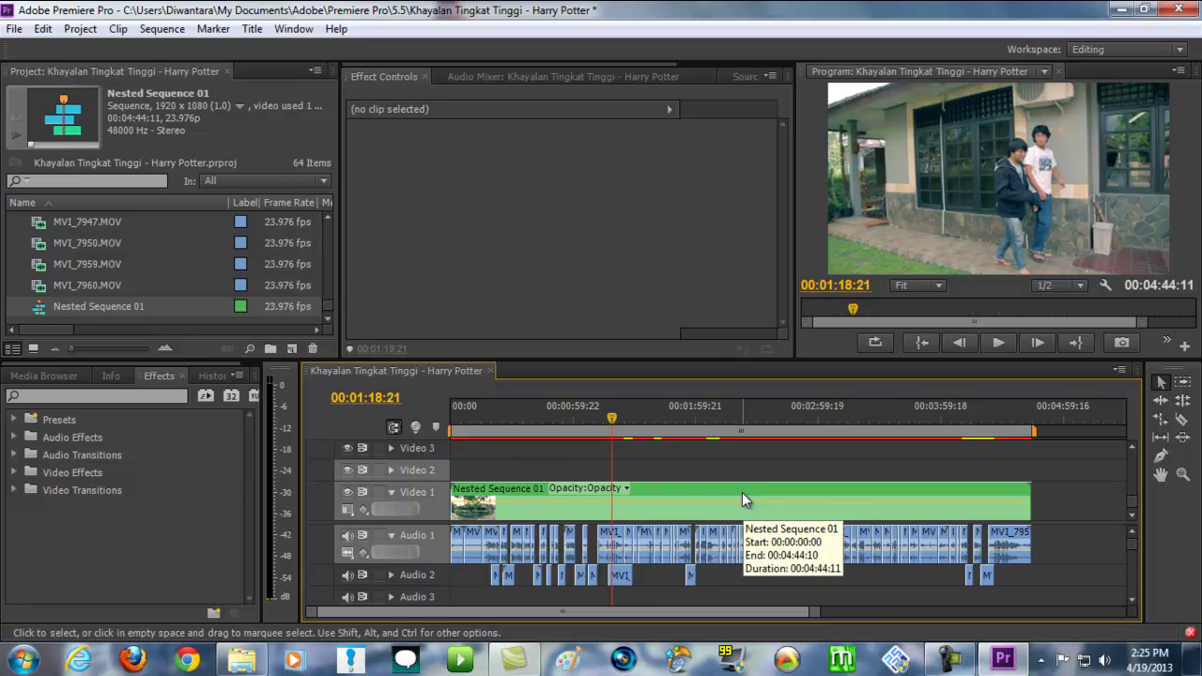
# Step: Select the nested clip on Video 1, preview the sequence at several points, and undo the nesting
pyautogui.click(612, 416)
pyautogui.moveTo(612, 416); pyautogui.dragTo(546, 416)
pyautogui.click(707, 510)
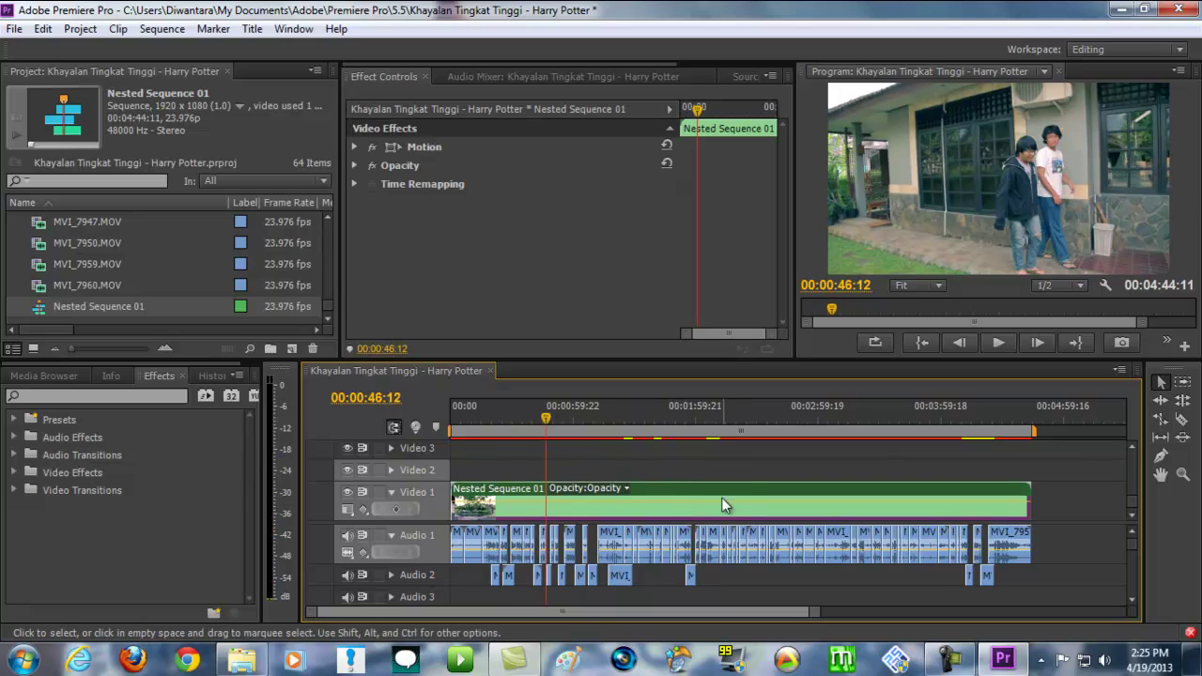
pyautogui.moveTo(590, 413); pyautogui.dragTo(680, 403)
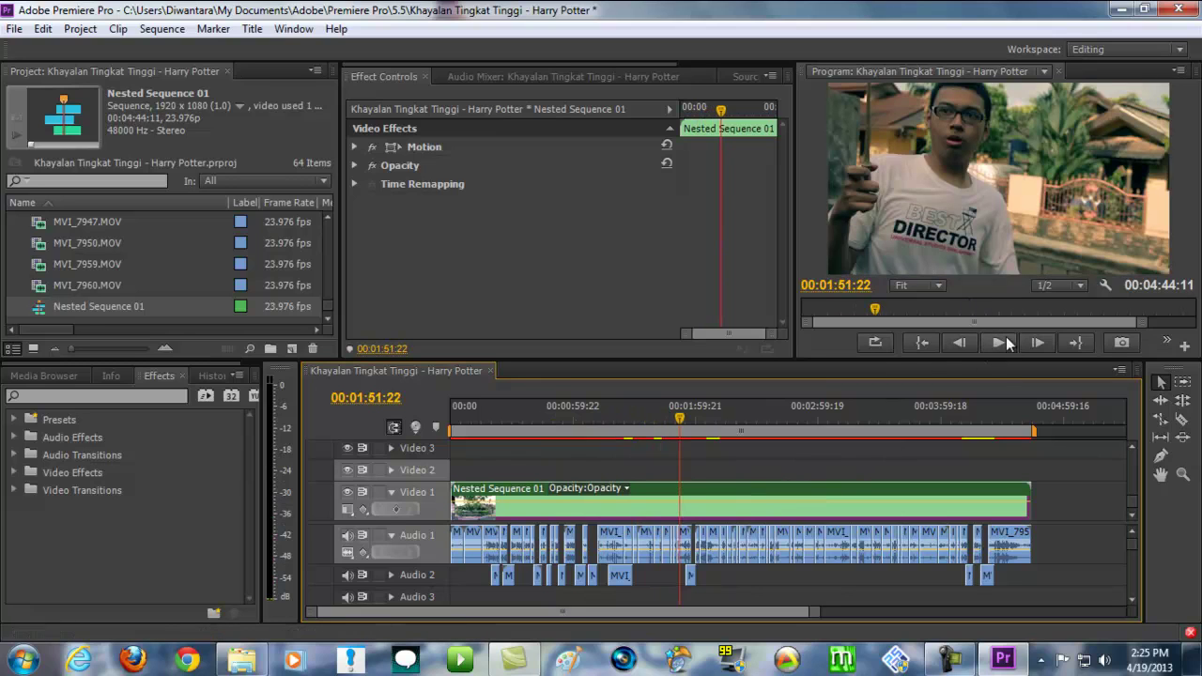
pyautogui.moveTo(675, 418); pyautogui.dragTo(644, 419)
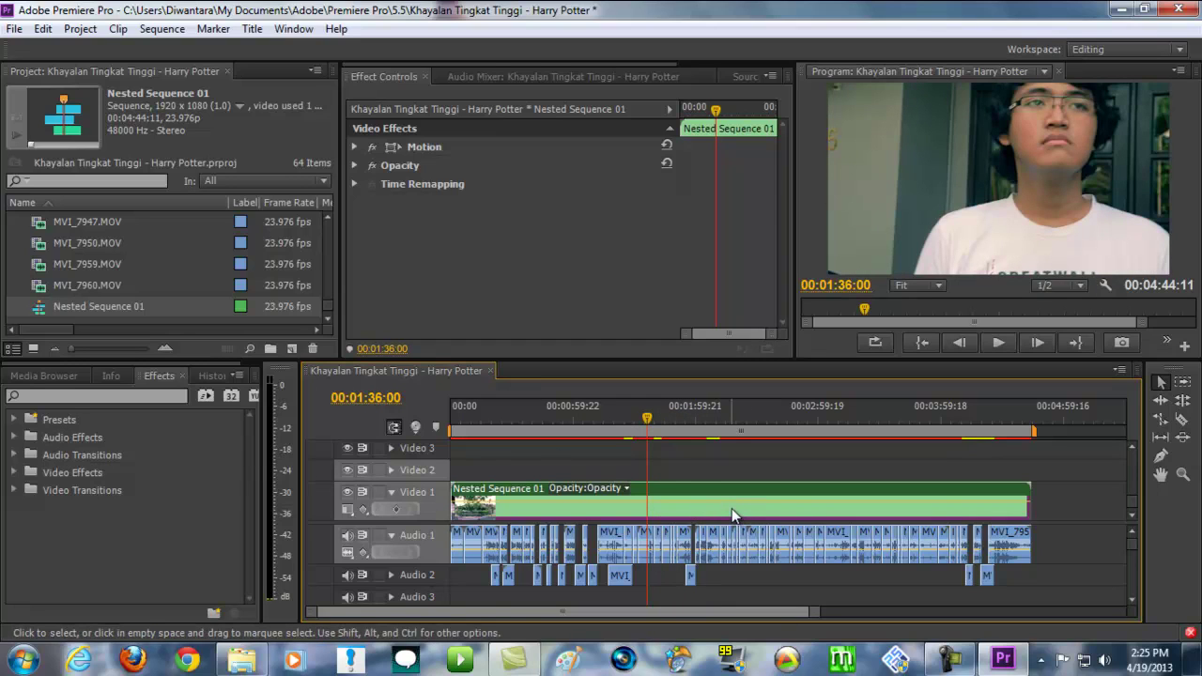
pyautogui.hotkey('ctrl', 'z')
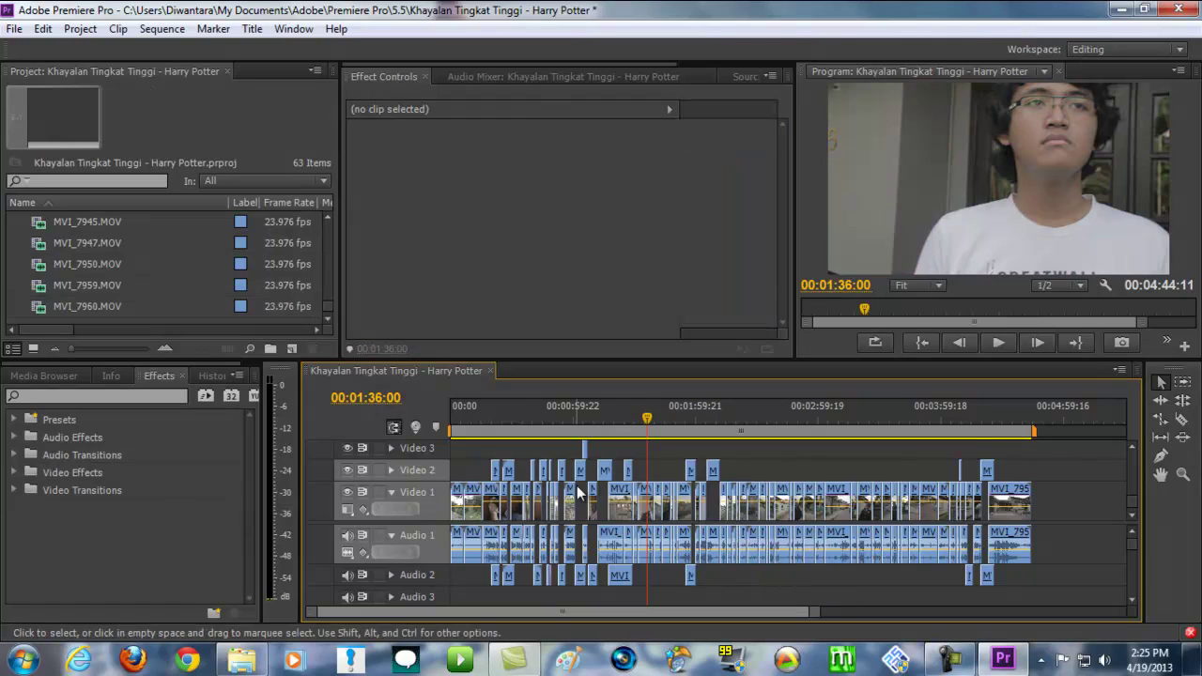
# Step: Show the effects on the MVI_7787.MOV clip and on the adjustment layer clip on Video 4
pyautogui.click(474, 504)
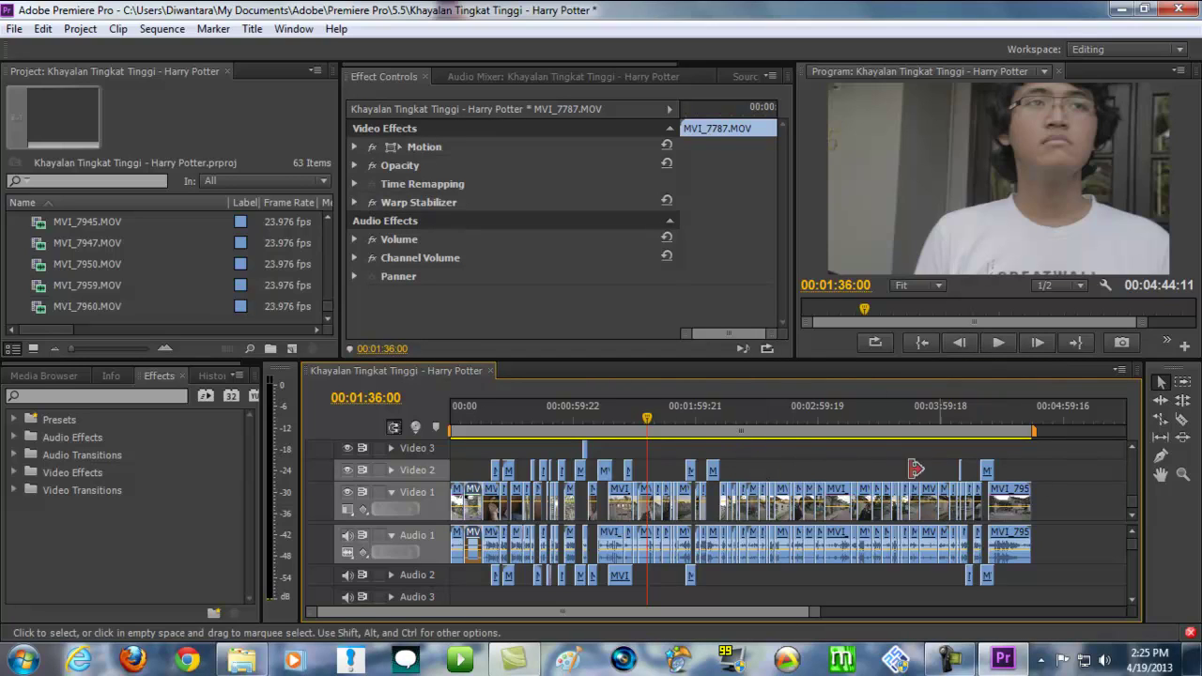
pyautogui.scroll(3, 1134, 494)
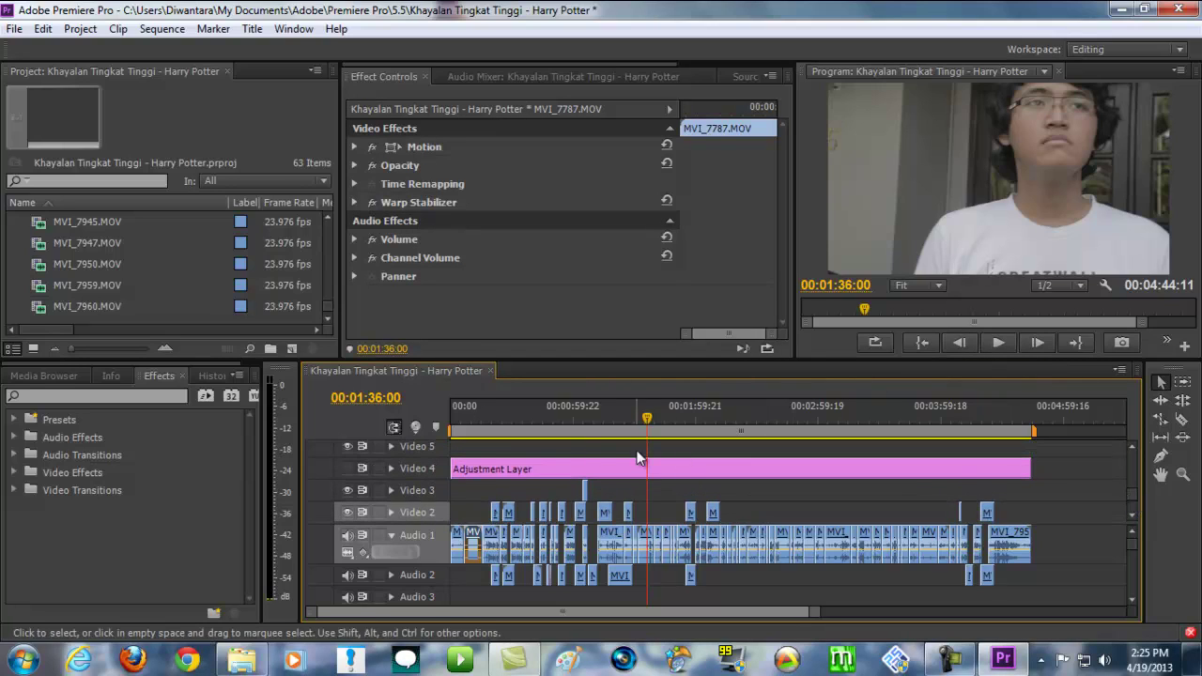
pyautogui.click(512, 469)
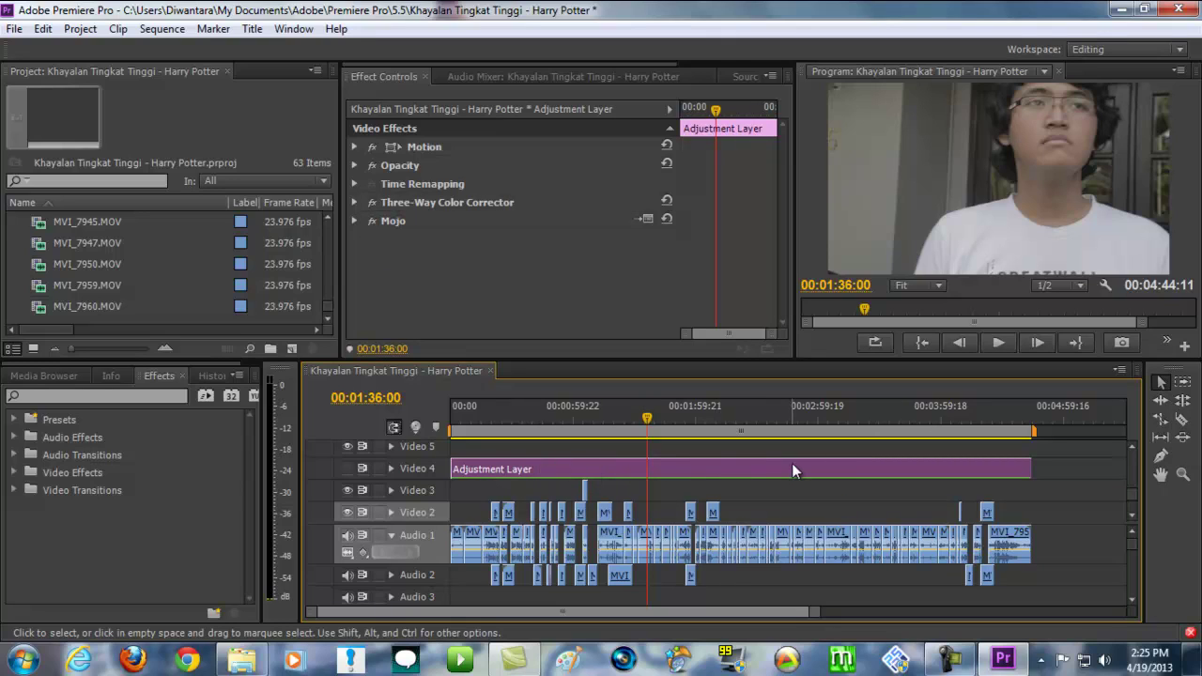
# Step: Point out the option for creating a new adjustment layer and select the existing Adjustment Layer item in the project
pyautogui.click(291, 350)
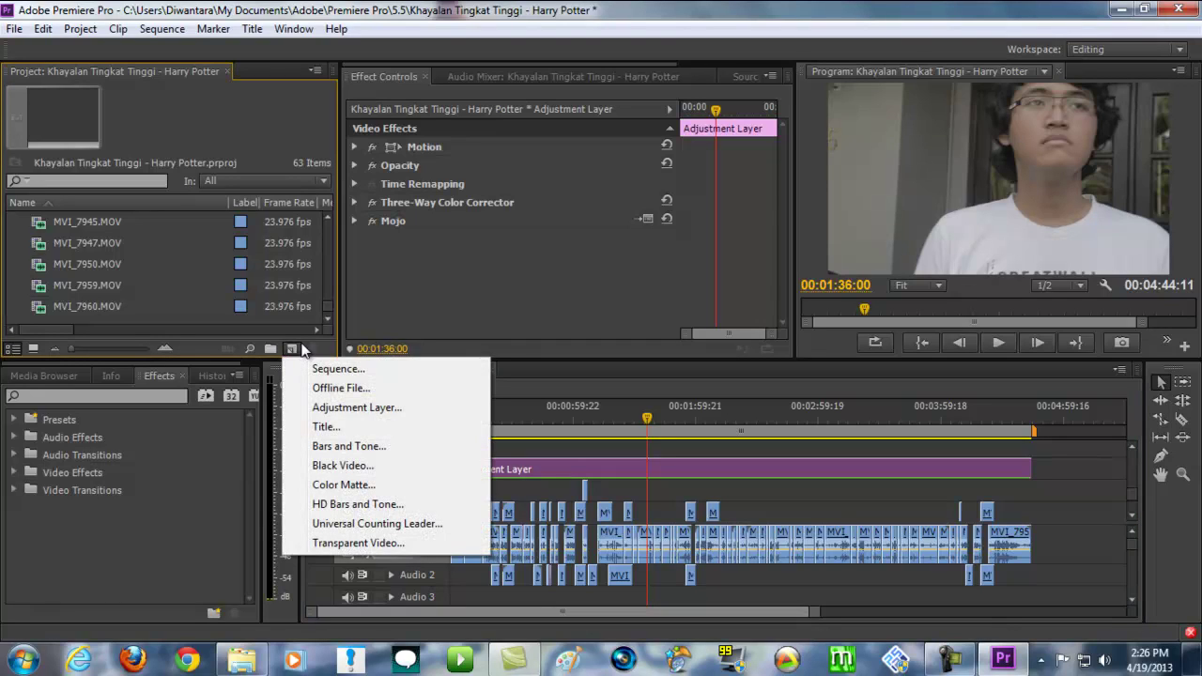
pyautogui.click(390, 417)
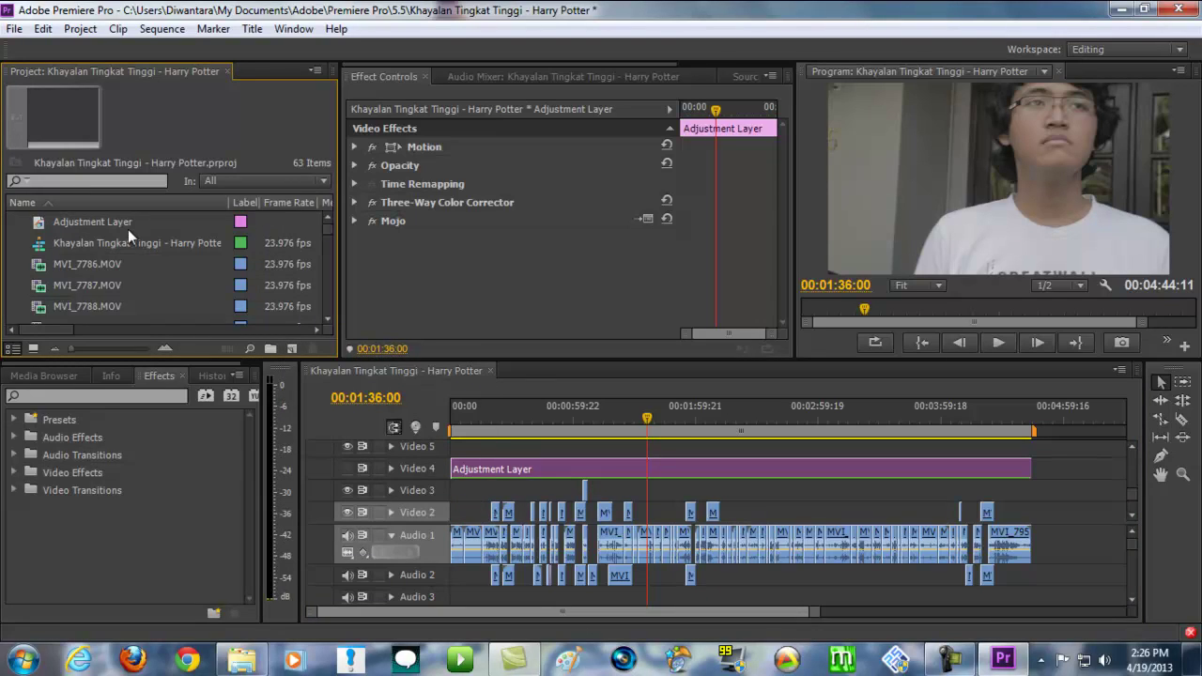
pyautogui.click(115, 222)
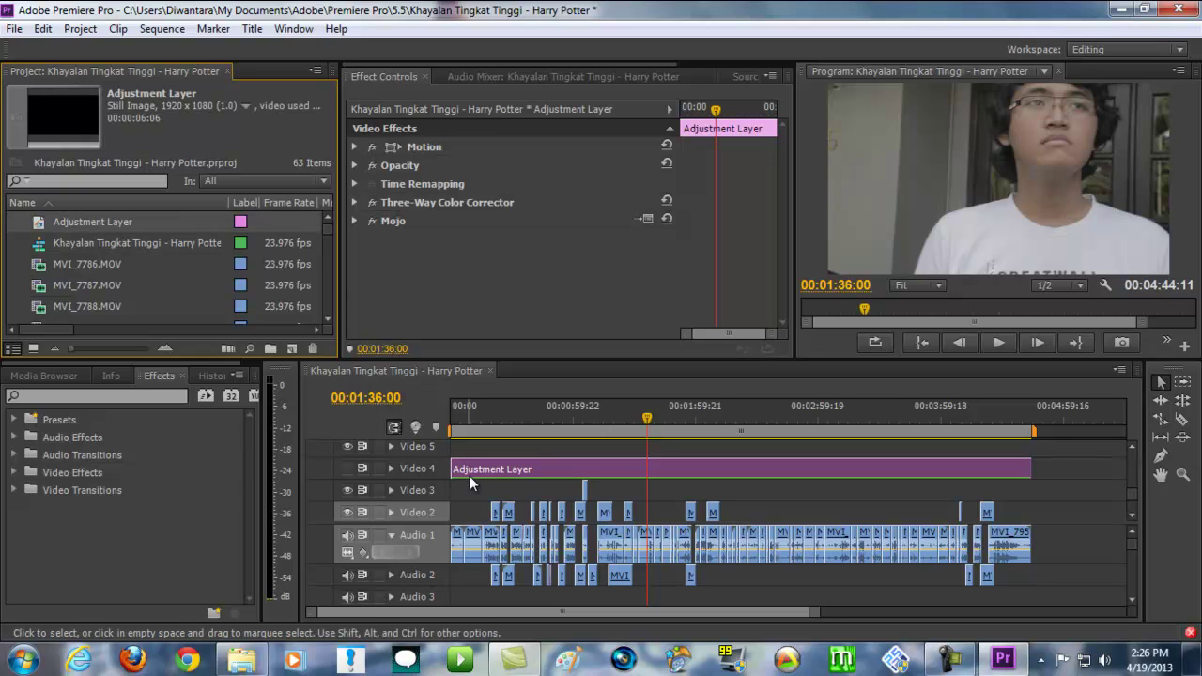
# Step: Turn the Video 4 track's visibility on and point out the adjustment layer's Three-Way Color Corrector and Mojo effects
pyautogui.click(348, 469)
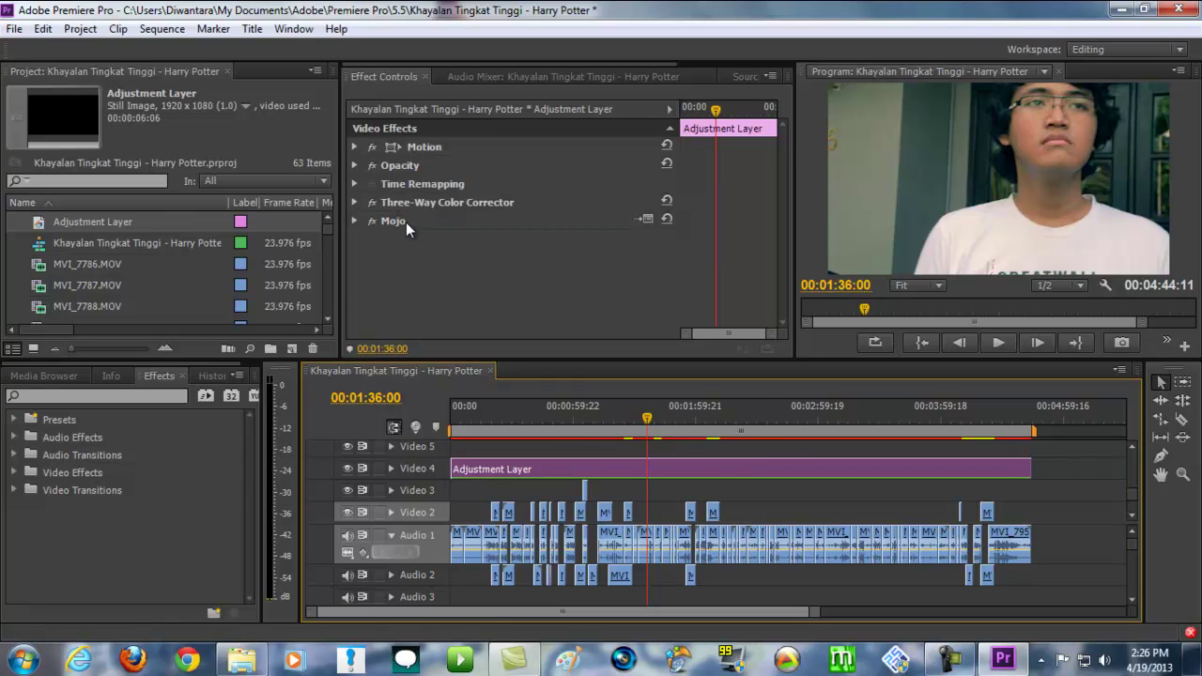
pyautogui.click(510, 203)
pyautogui.click(424, 205)
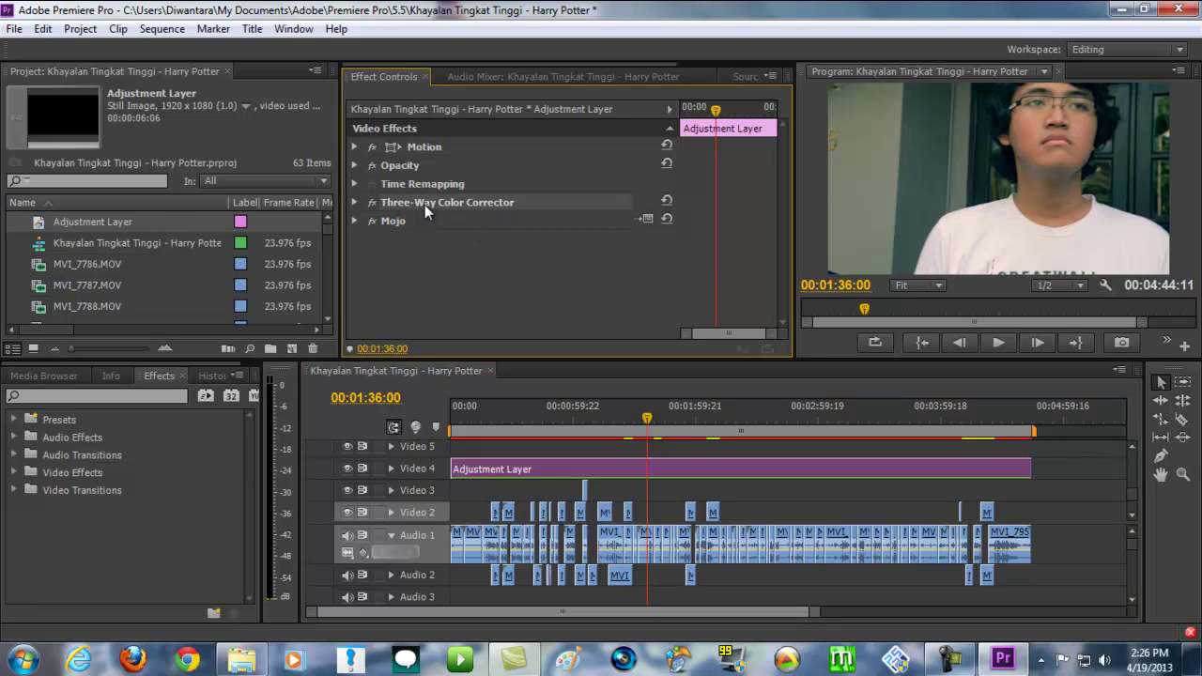
pyautogui.click(395, 223)
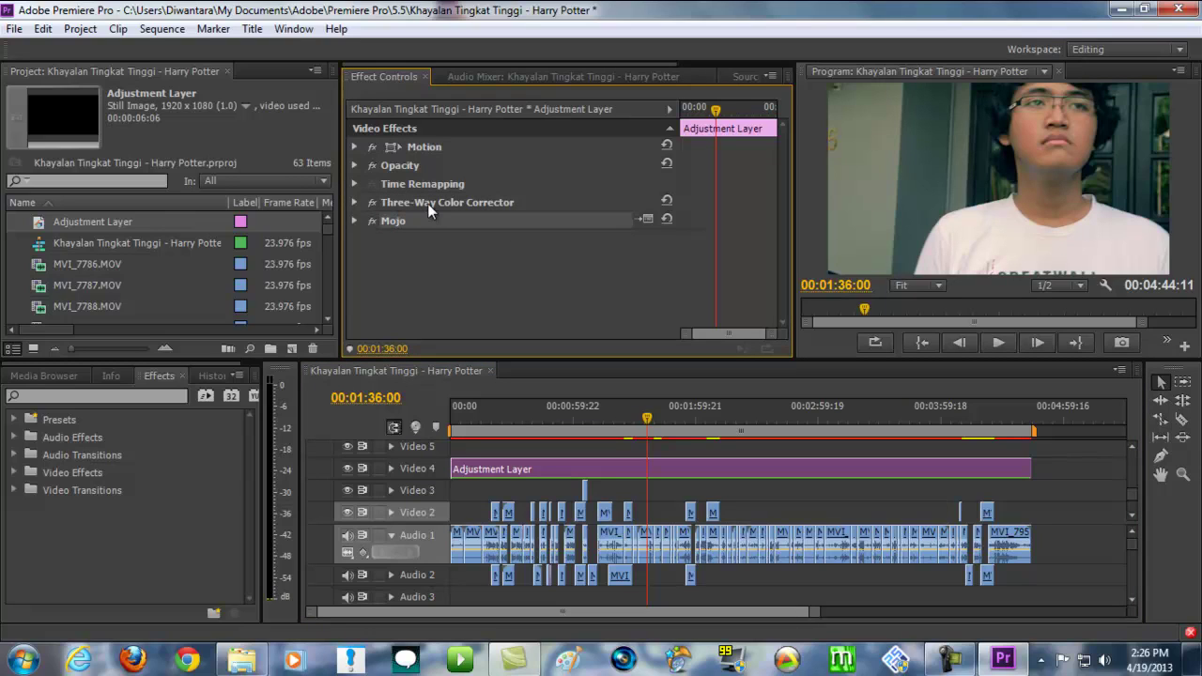
pyautogui.click(427, 203)
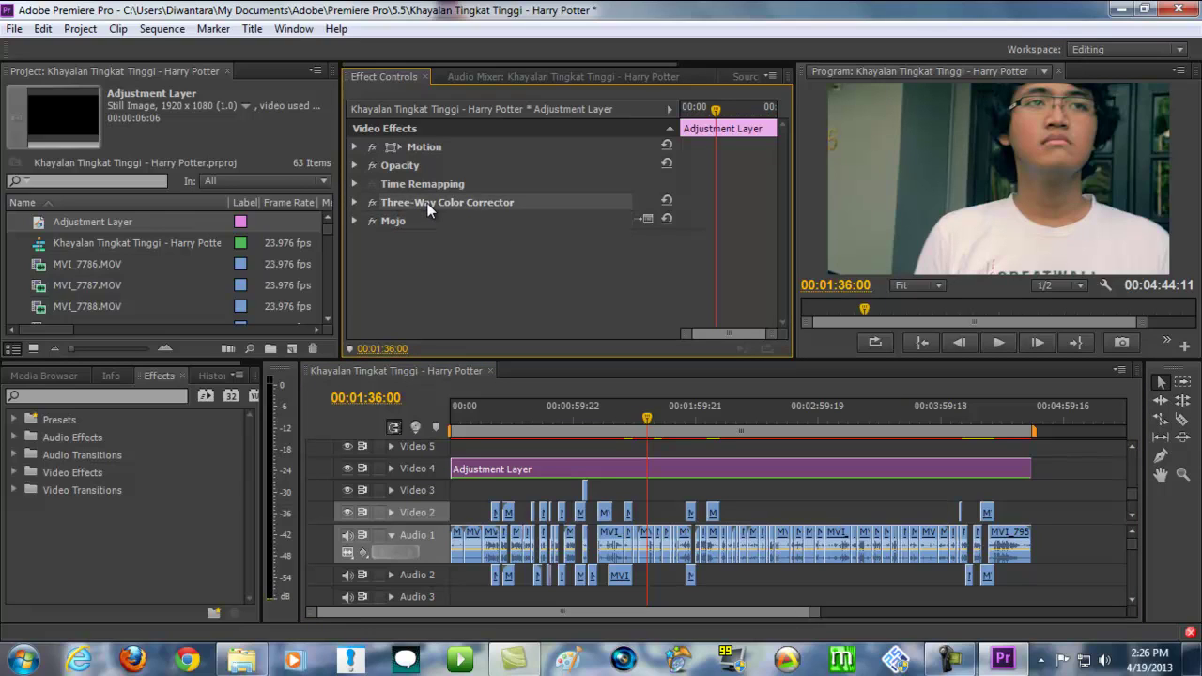
# Step: Disable Mojo and Three-Way Color Corrector on the adjustment layer and move the playhead to the shot at 00:01:34:06
pyautogui.click(371, 220)
pyautogui.click(373, 201)
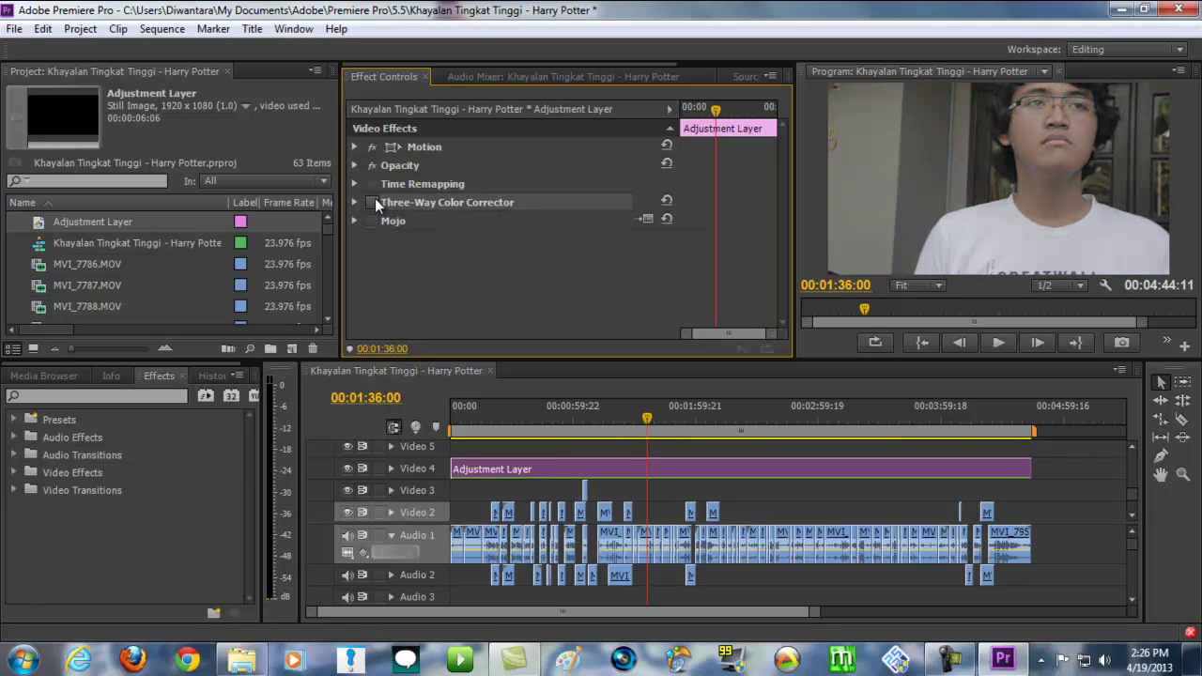
pyautogui.moveTo(647, 413); pyautogui.dragTo(638, 412)
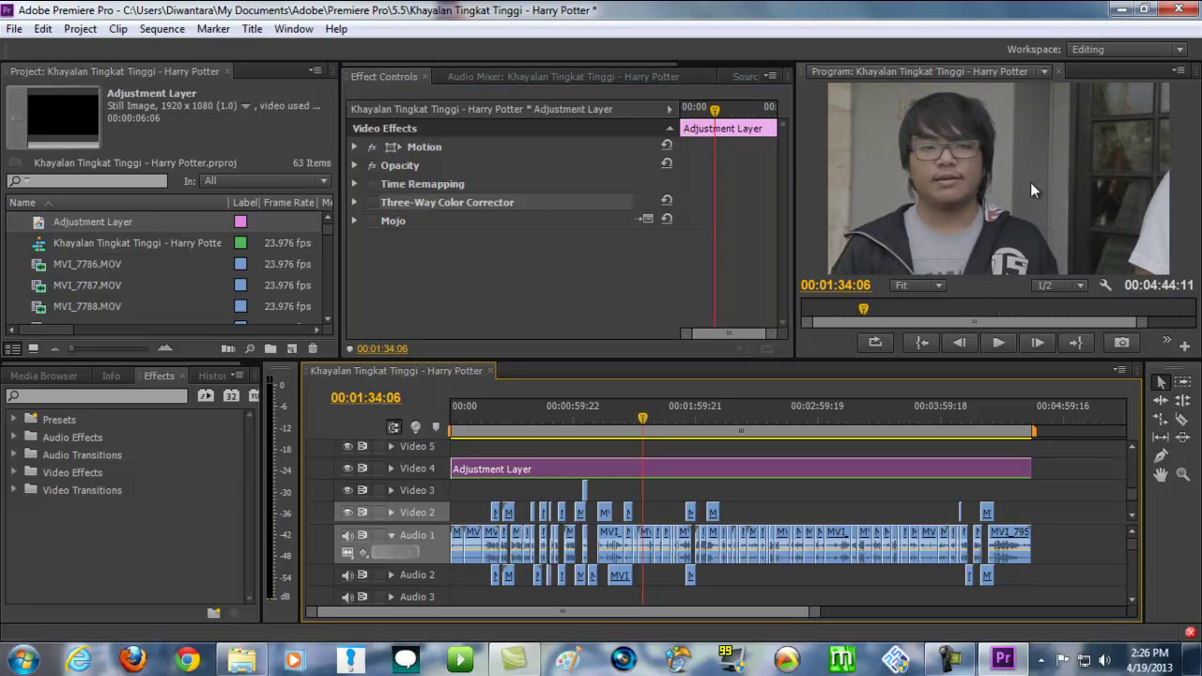
# Step: Compare the grade by enabling Three-Way Color Corrector and Mojo one after the other, and disable both effects again
pyautogui.click(373, 202)
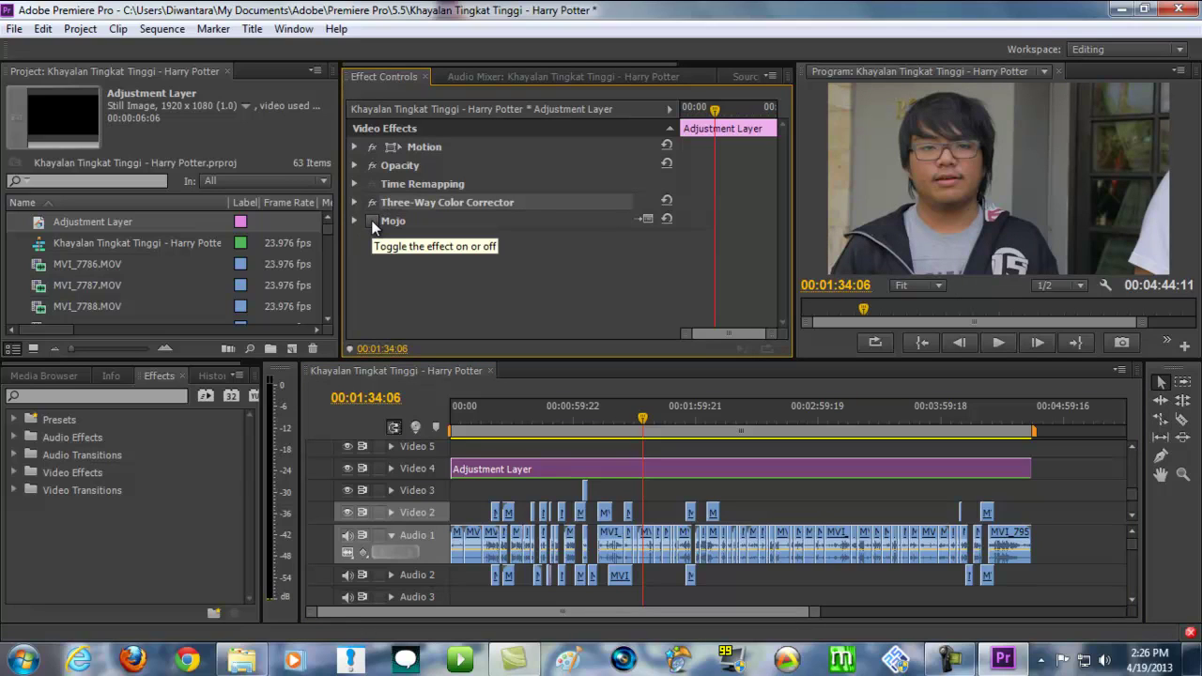
pyautogui.click(371, 220)
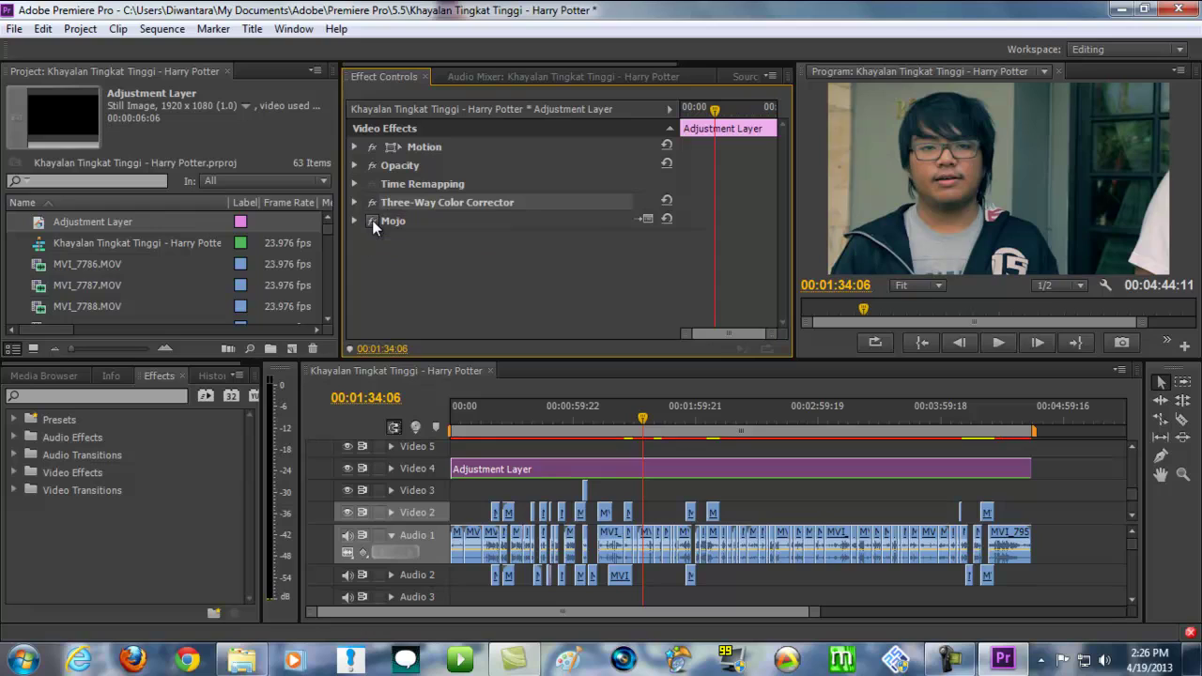
pyautogui.click(372, 220)
pyautogui.click(372, 201)
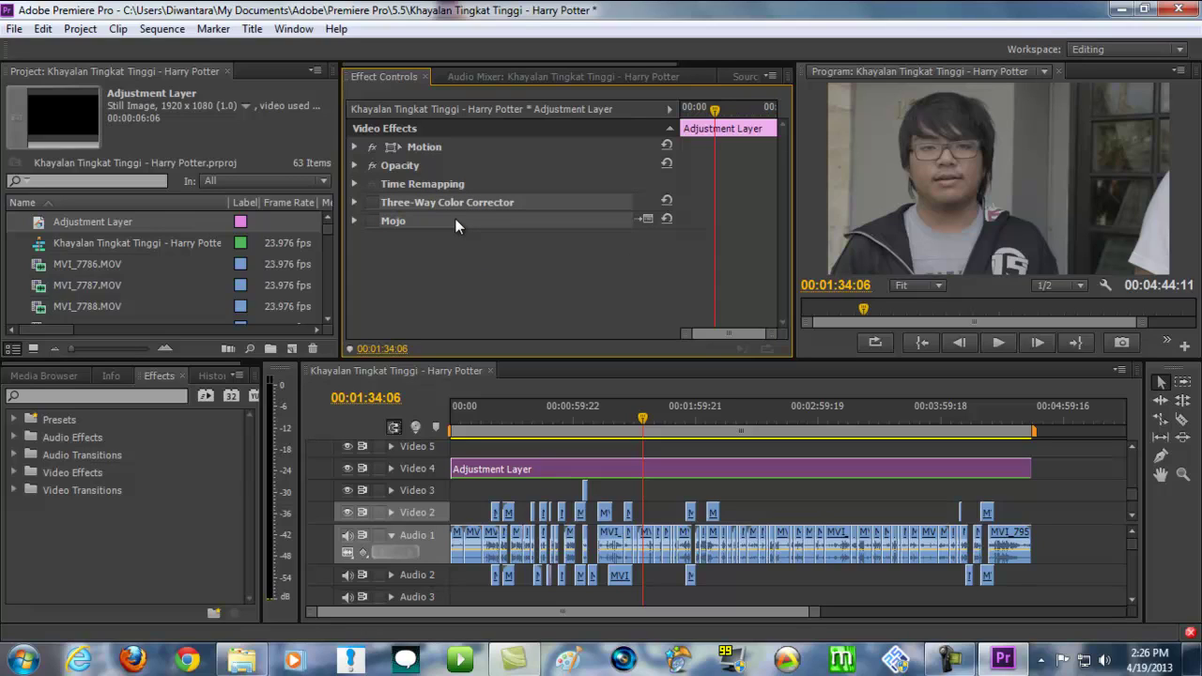
# Step: Enable Three-Way Color Corrector and Mojo on the adjustment layer and show the Save Preset settings for them without saving
pyautogui.click(370, 201)
pyautogui.click(370, 221)
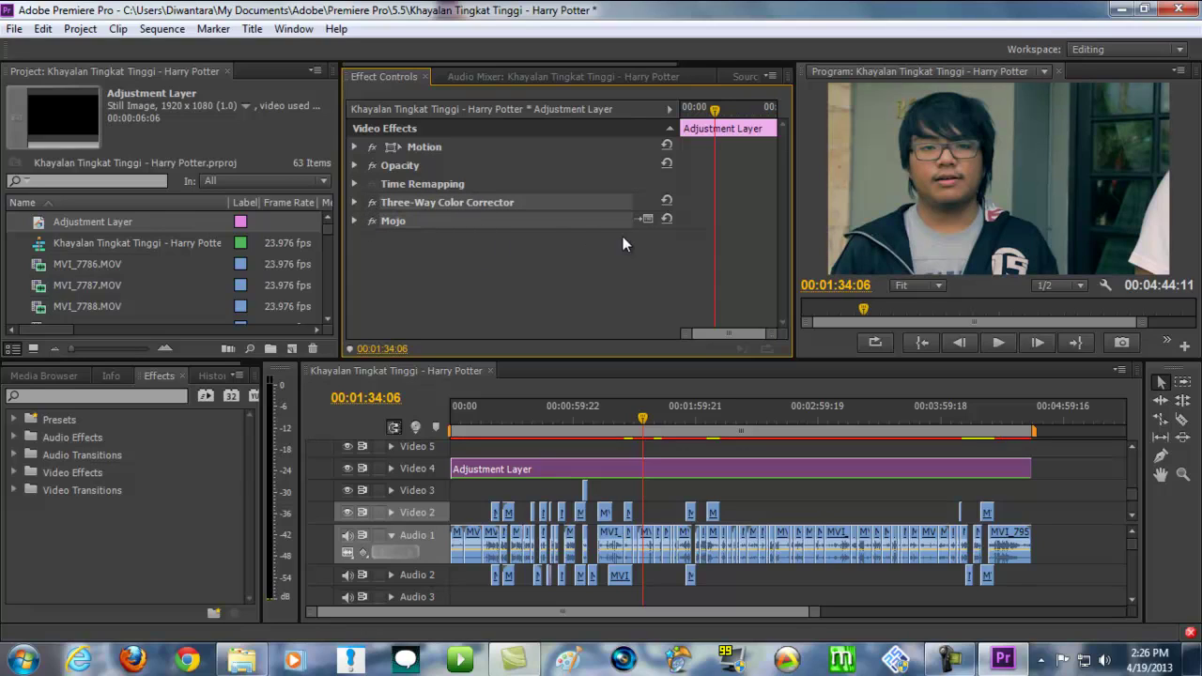
pyautogui.rightClick(567, 205)
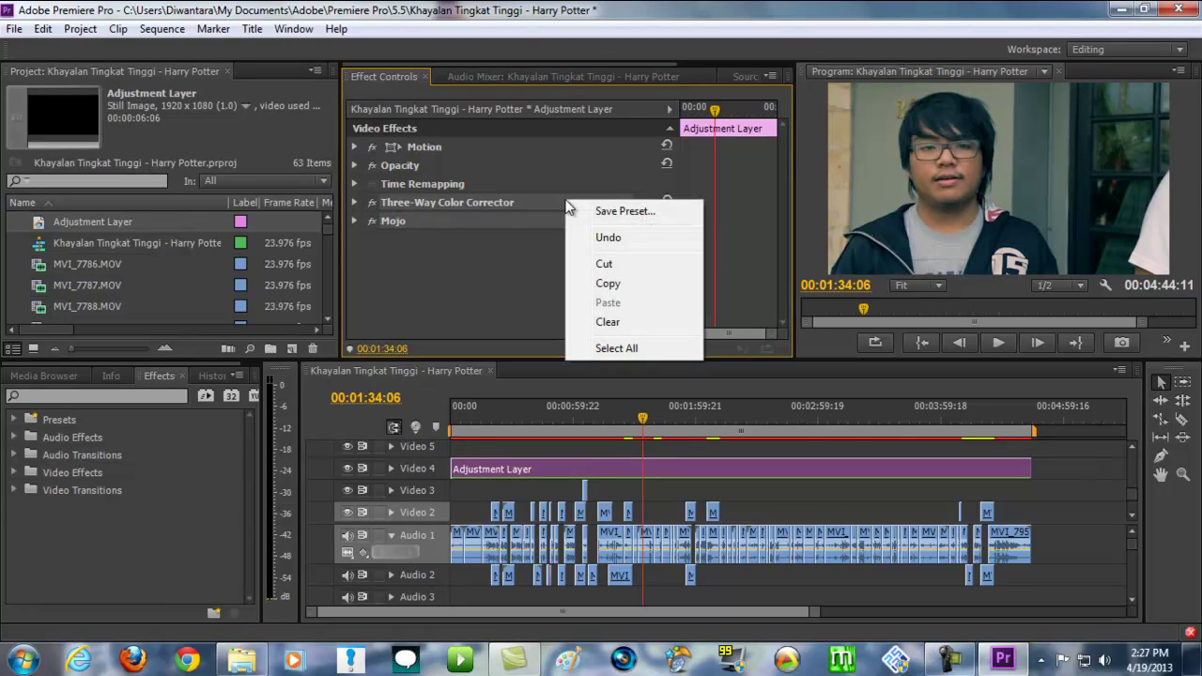
pyautogui.click(625, 211)
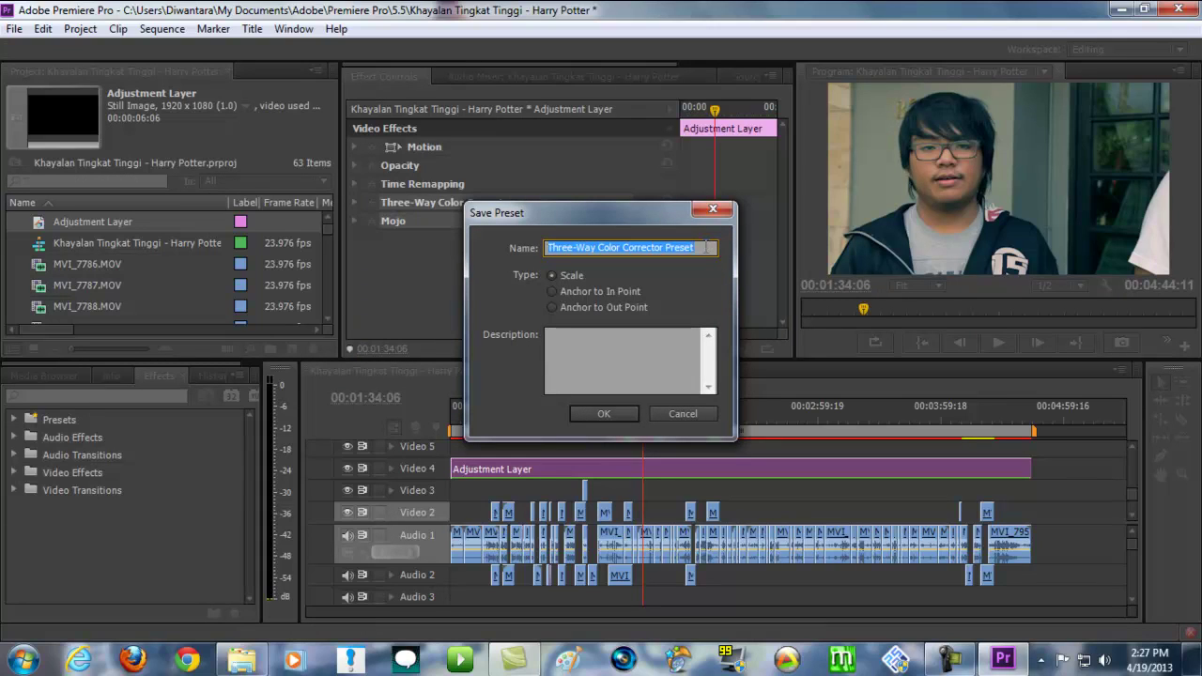
pyautogui.click(704, 385)
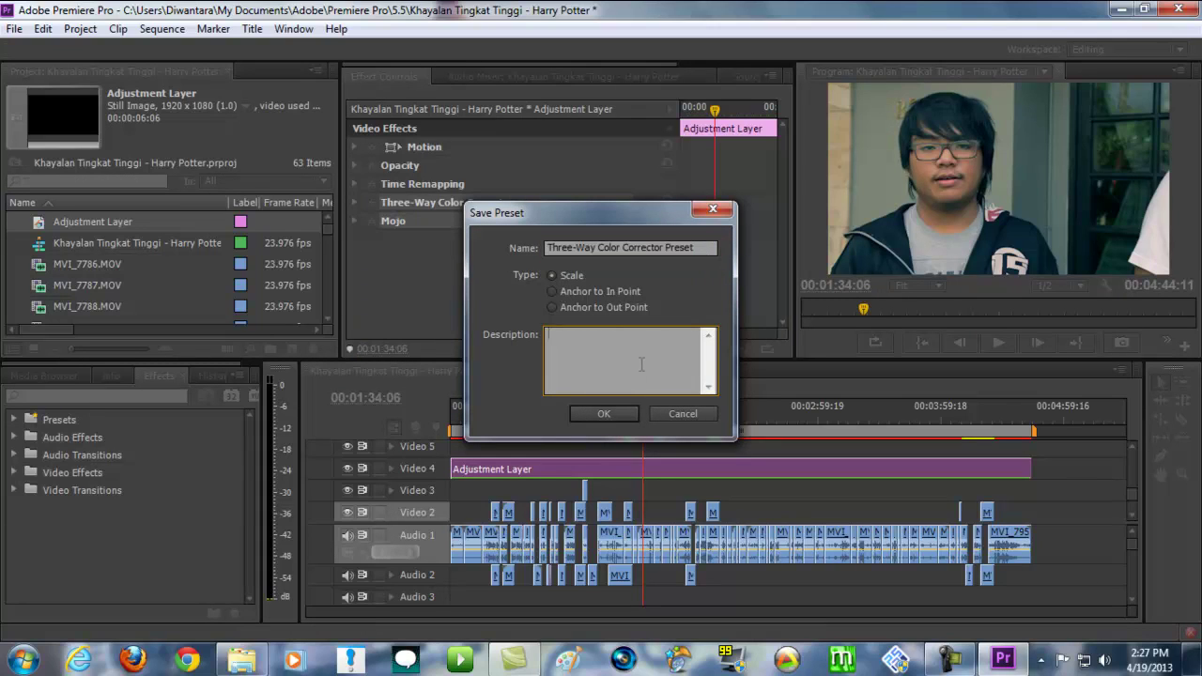
pyautogui.click(678, 415)
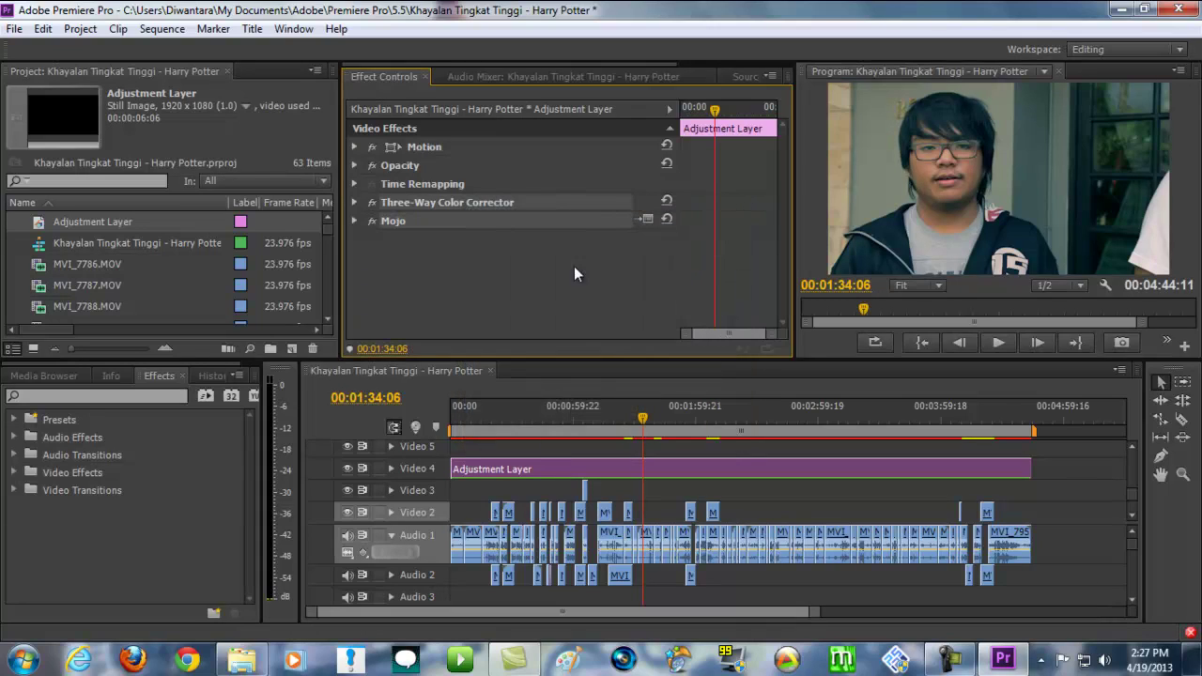
# Step: Expand the Presets folder to show the saved effect presets, and point out Mojo and Three-Way Color Corrector on the adjustment layer
pyautogui.click(14, 420)
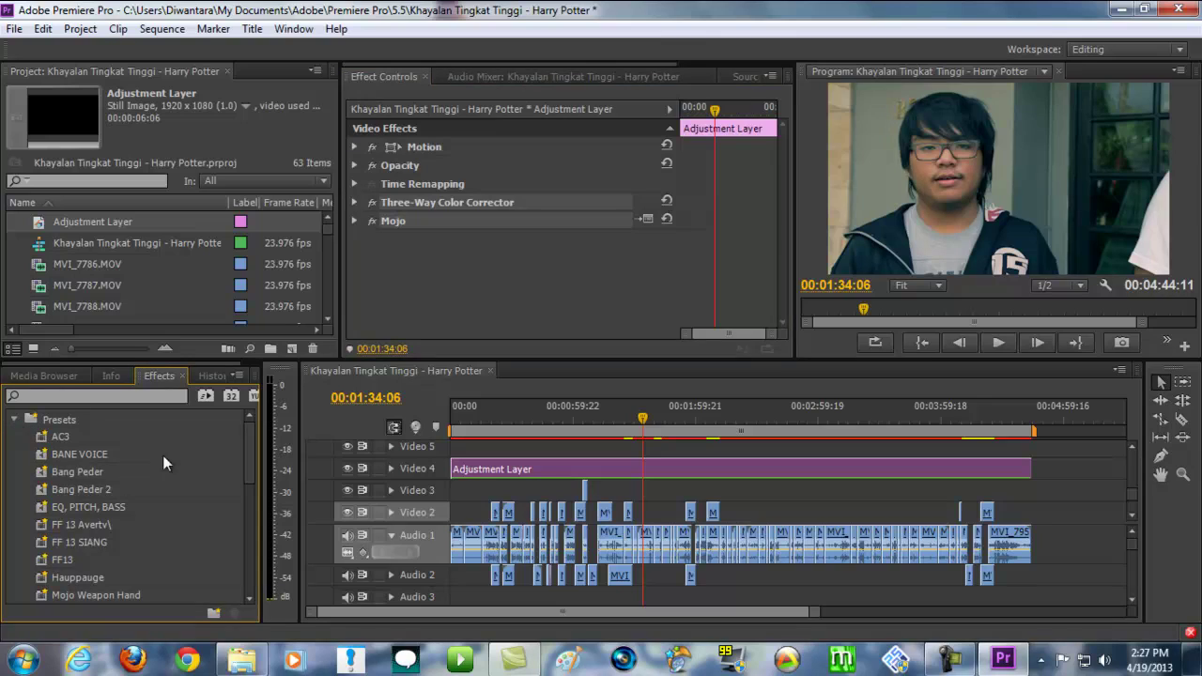
pyautogui.moveTo(250, 466)
pyautogui.mouseDown()
pyautogui.moveTo(249, 499)
pyautogui.moveTo(250, 464)
pyautogui.mouseUp()
pyautogui.click(419, 230)
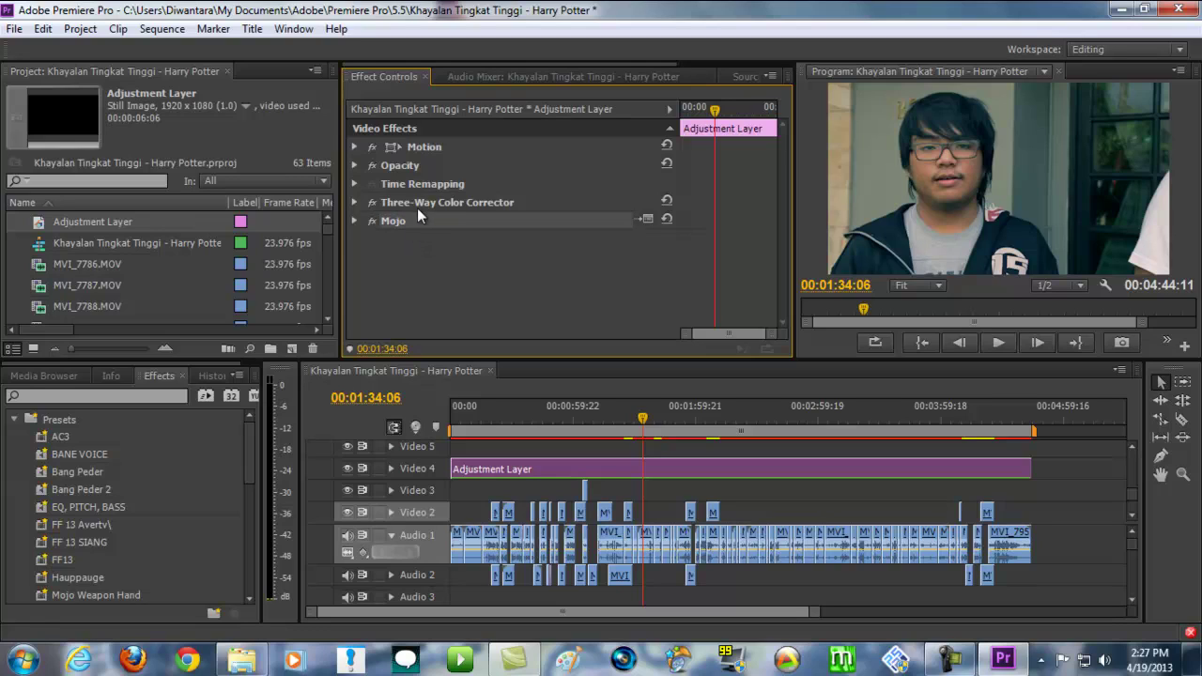
pyautogui.click(425, 204)
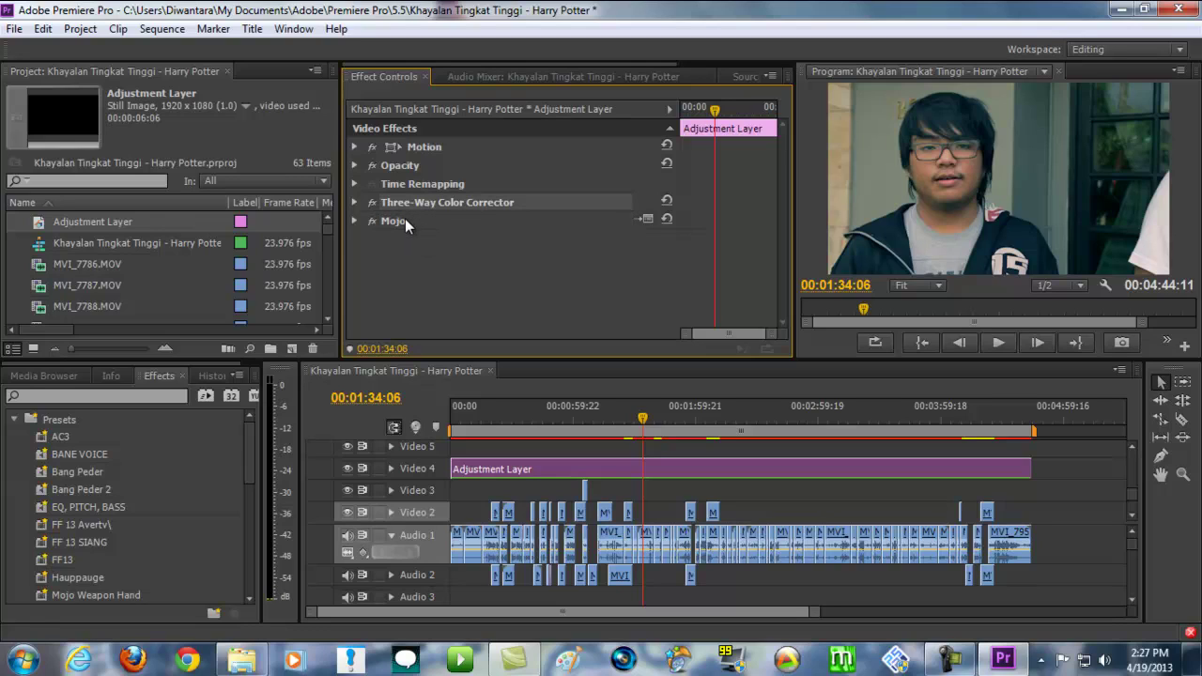
pyautogui.click(40, 454)
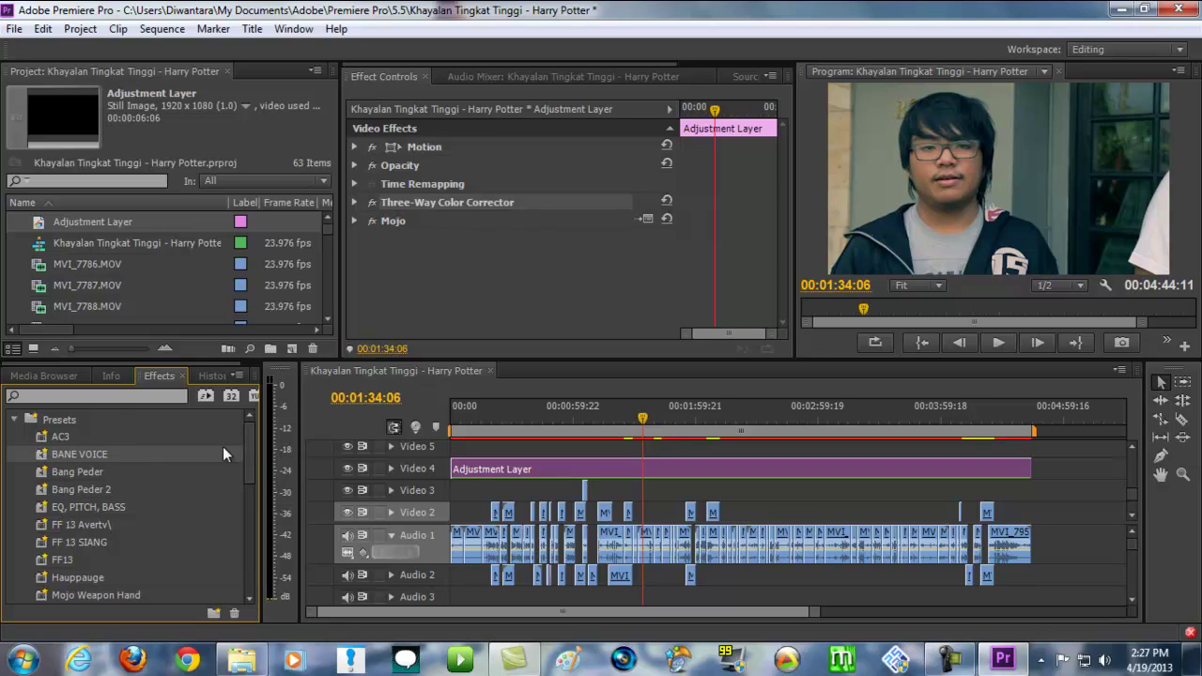
pyautogui.moveTo(250, 452)
pyautogui.mouseDown()
pyautogui.moveTo(249, 471)
pyautogui.moveTo(250, 446)
pyautogui.mouseUp()
# Step: Delete Three-Way Color Corrector and Mojo from the adjustment layer and move the playhead to 00:01:23:12
pyautogui.click(430, 200)
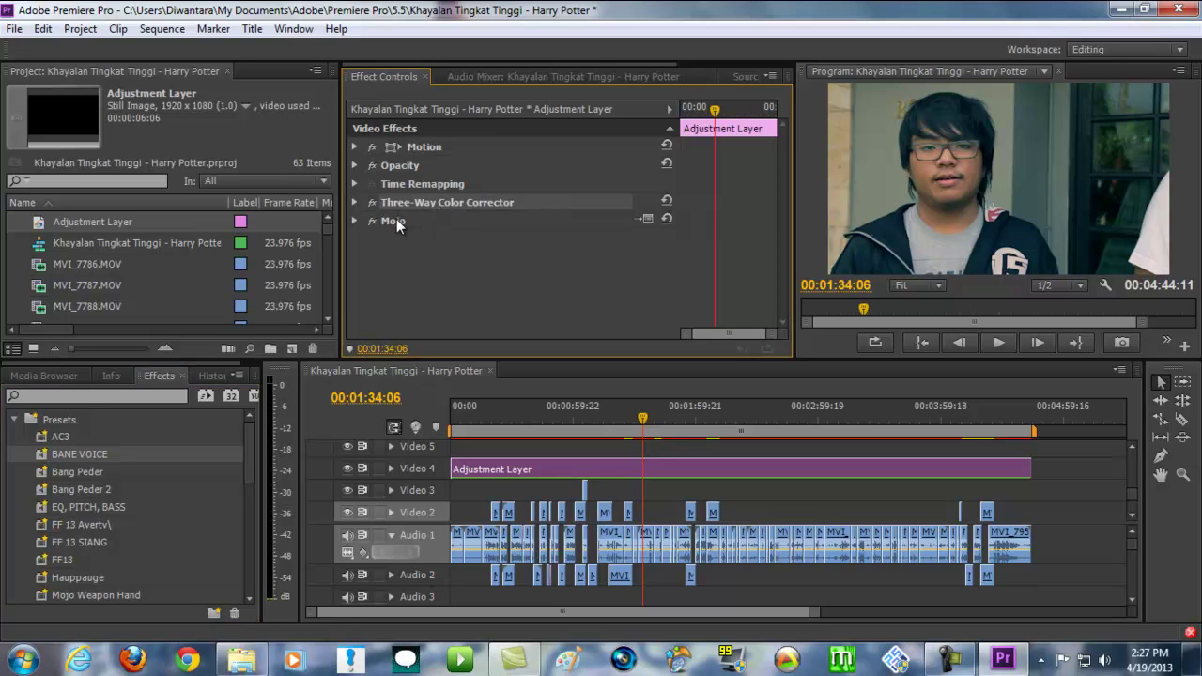
pyautogui.press('Delete')
pyautogui.click(645, 425)
pyautogui.click(621, 420)
# Step: Apply the Weapon hand Origins CC preset to the adjustment layer on Video 4 and move the playhead to 00:02:34:02
pyautogui.moveTo(247, 460); pyautogui.dragTo(222, 525)
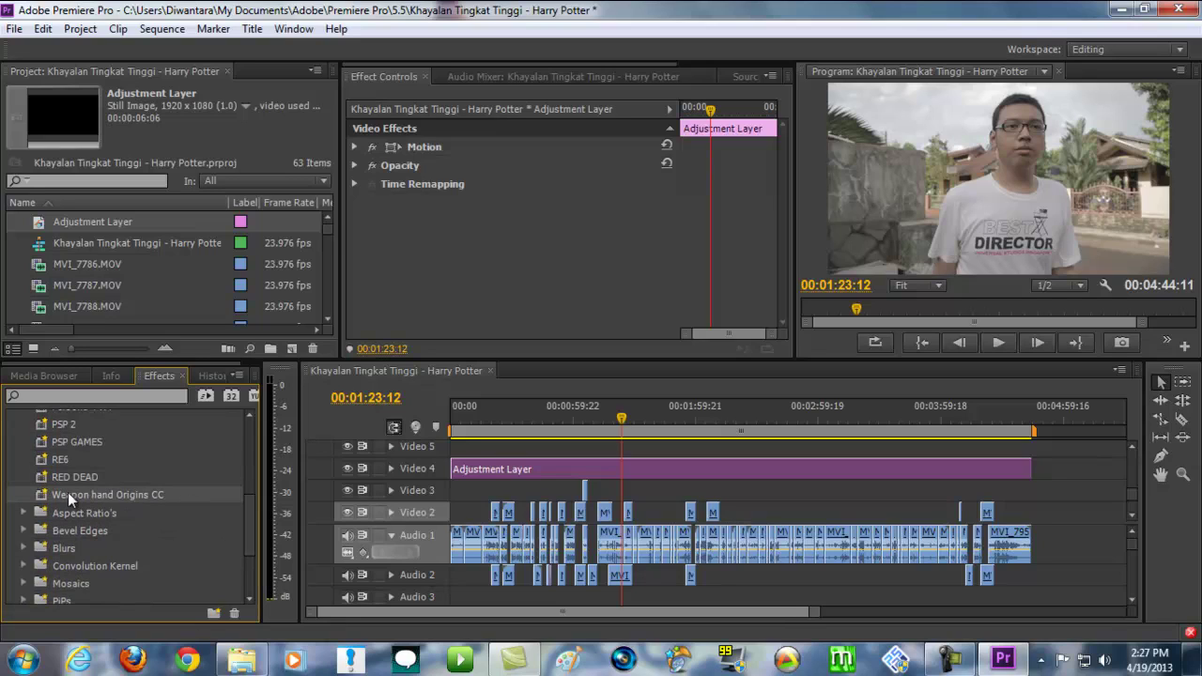
pyautogui.moveTo(44, 497); pyautogui.dragTo(572, 471)
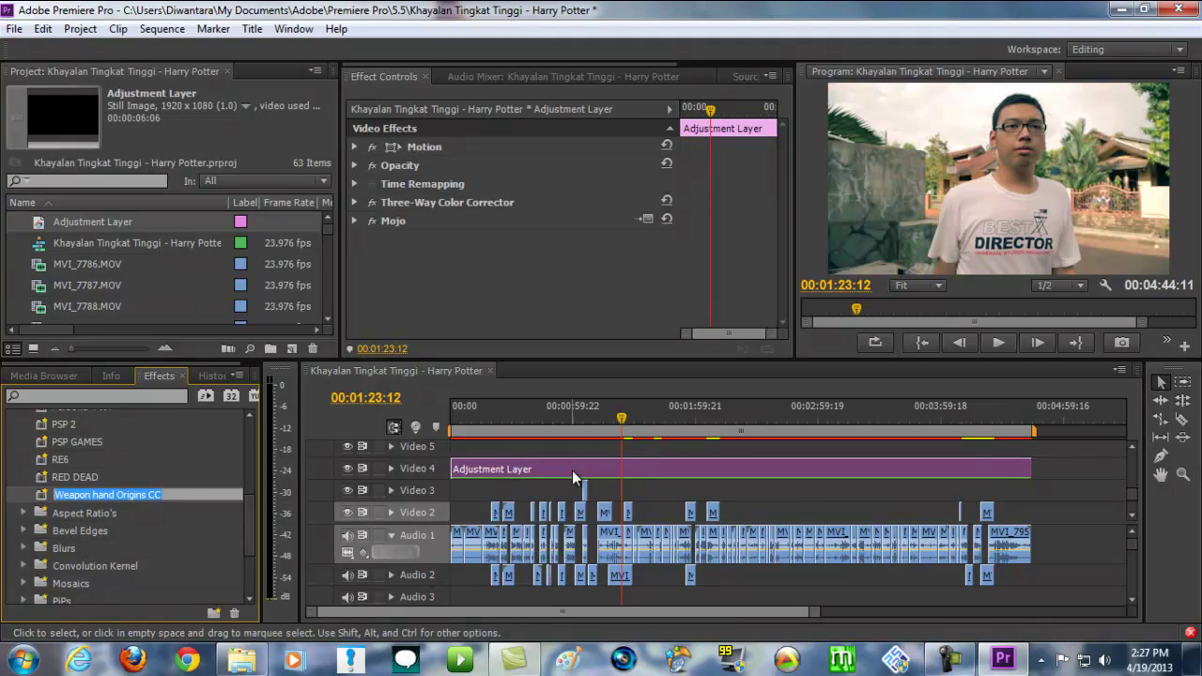
pyautogui.click(742, 416)
pyautogui.moveTo(742, 414); pyautogui.dragTo(766, 414)
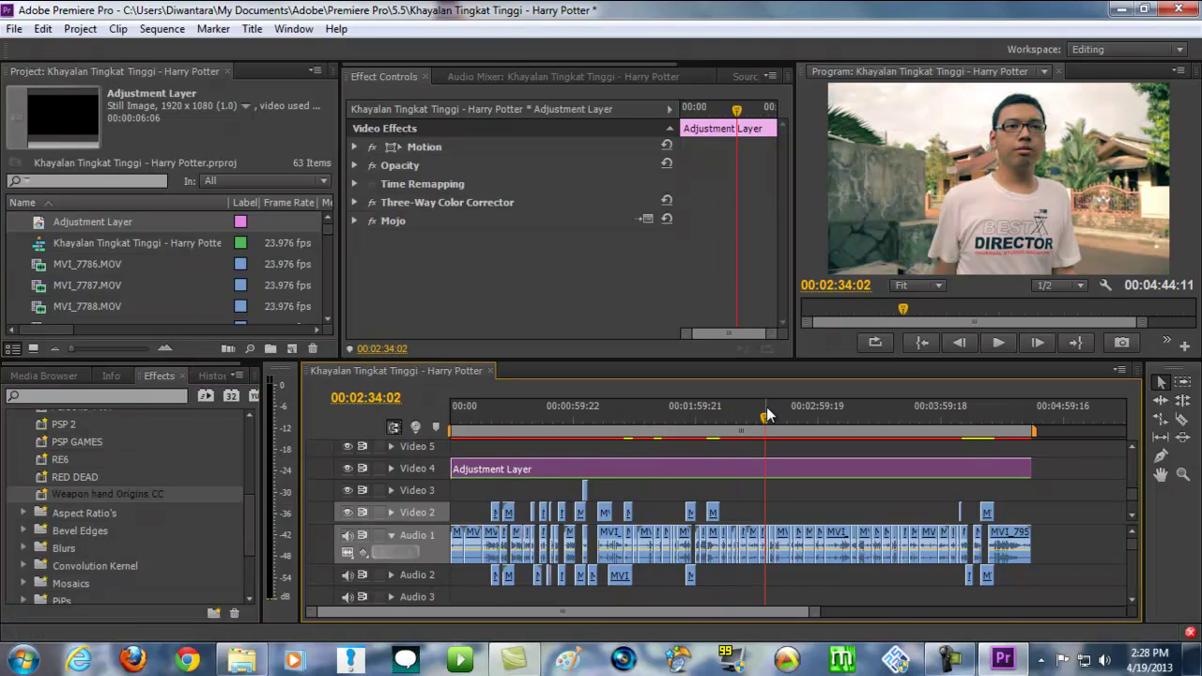
# Step: Compare the shot without the grade by disabling Mojo and Three-Way Color Corrector, and re-enable both one after the other
pyautogui.click(372, 221)
pyautogui.click(371, 202)
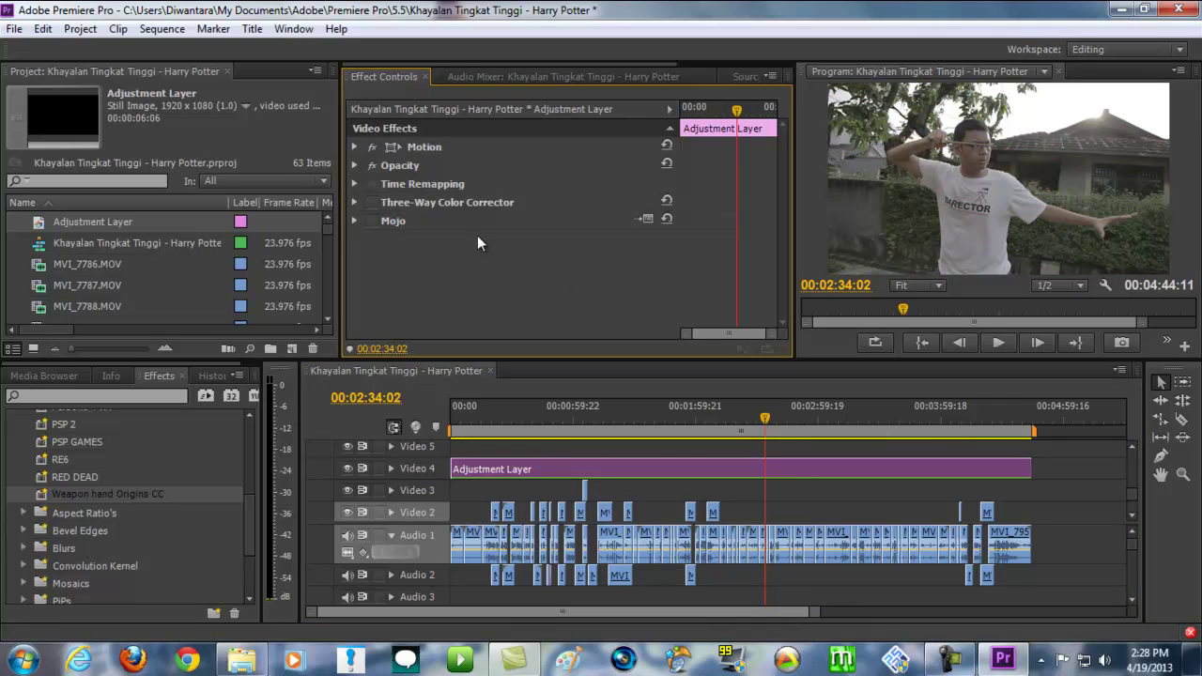
pyautogui.click(377, 202)
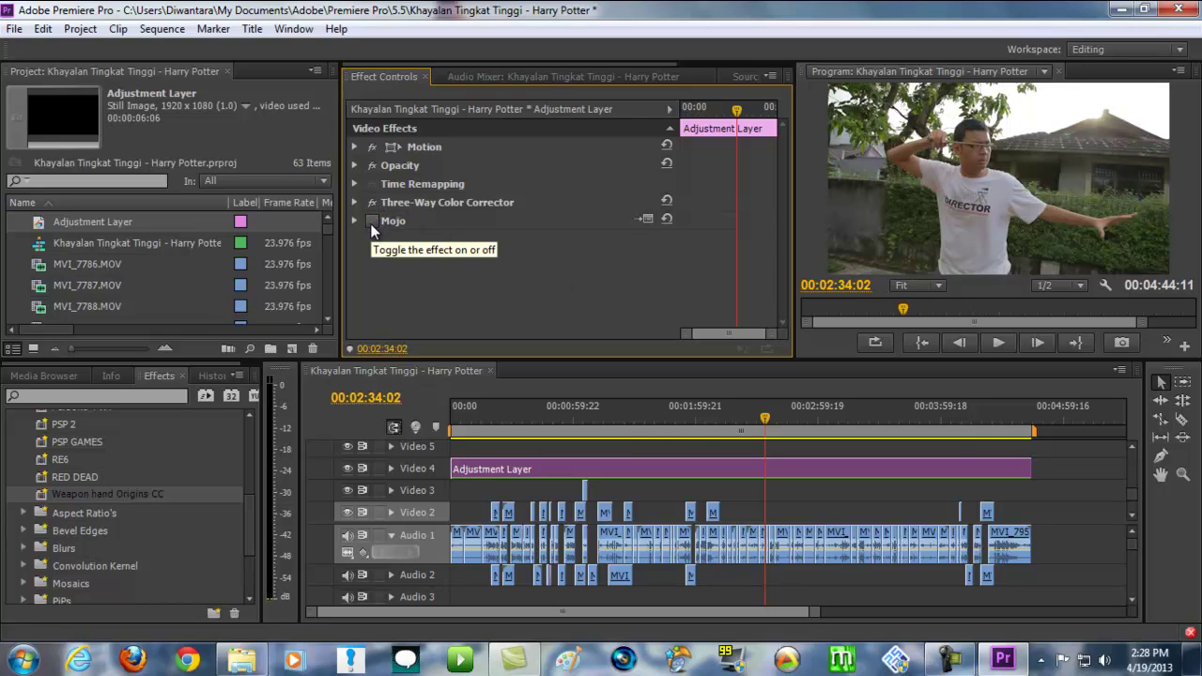
pyautogui.click(370, 222)
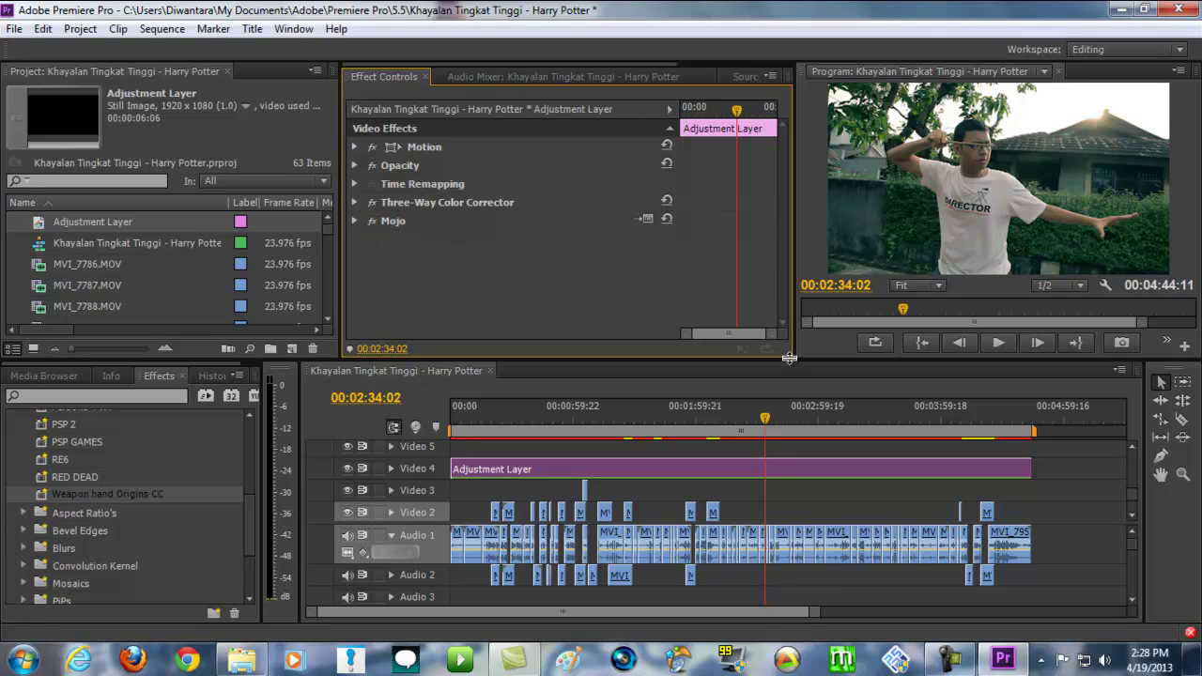
# Step: Enlarge the program monitor and compare the ungraded and graded shot by switching both color effects off and on again
pyautogui.moveTo(789, 358); pyautogui.dragTo(489, 471)
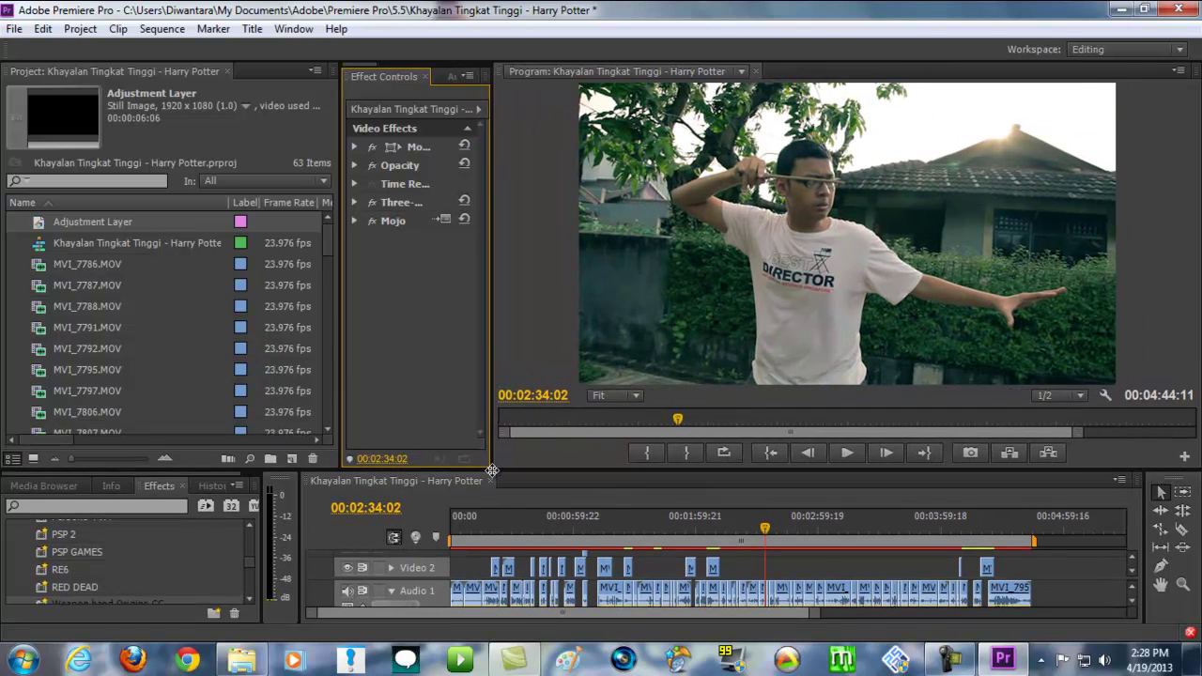
pyautogui.click(367, 221)
pyautogui.click(367, 201)
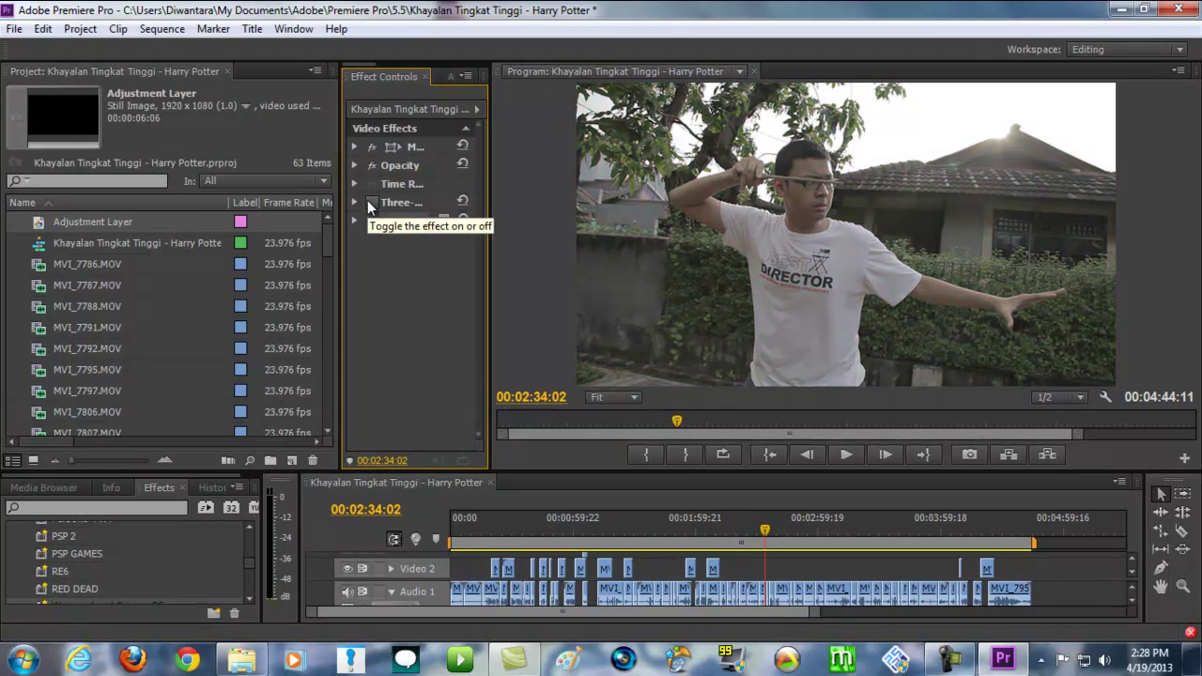
pyautogui.click(367, 201)
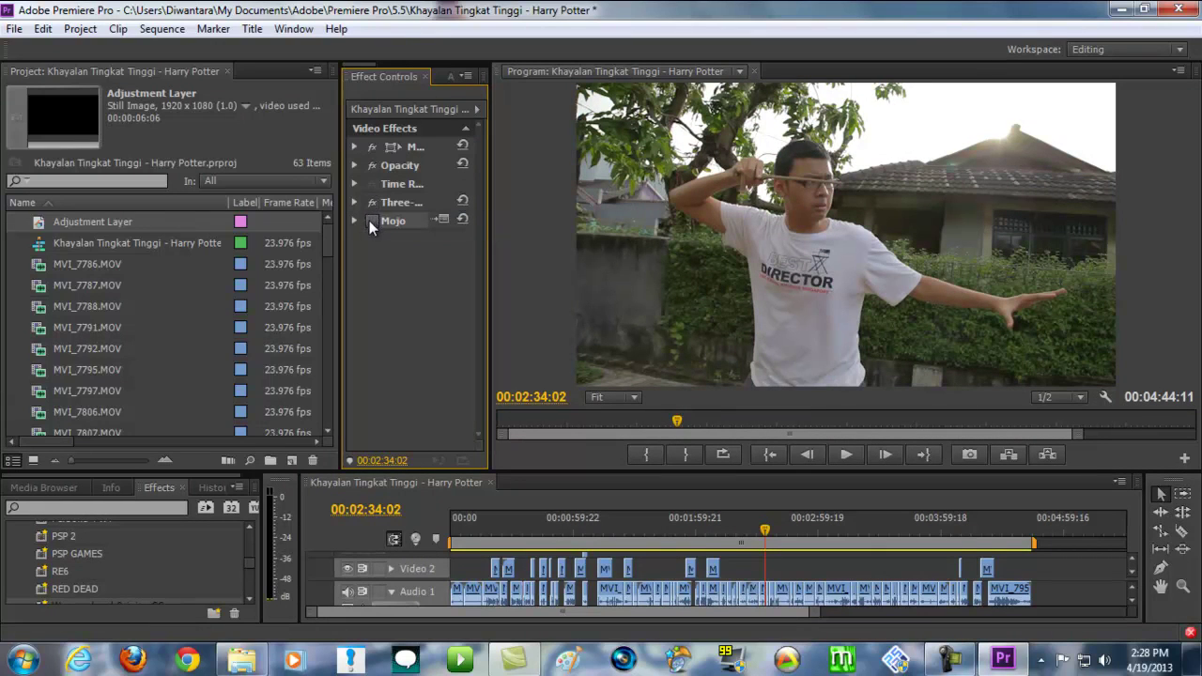
pyautogui.click(369, 221)
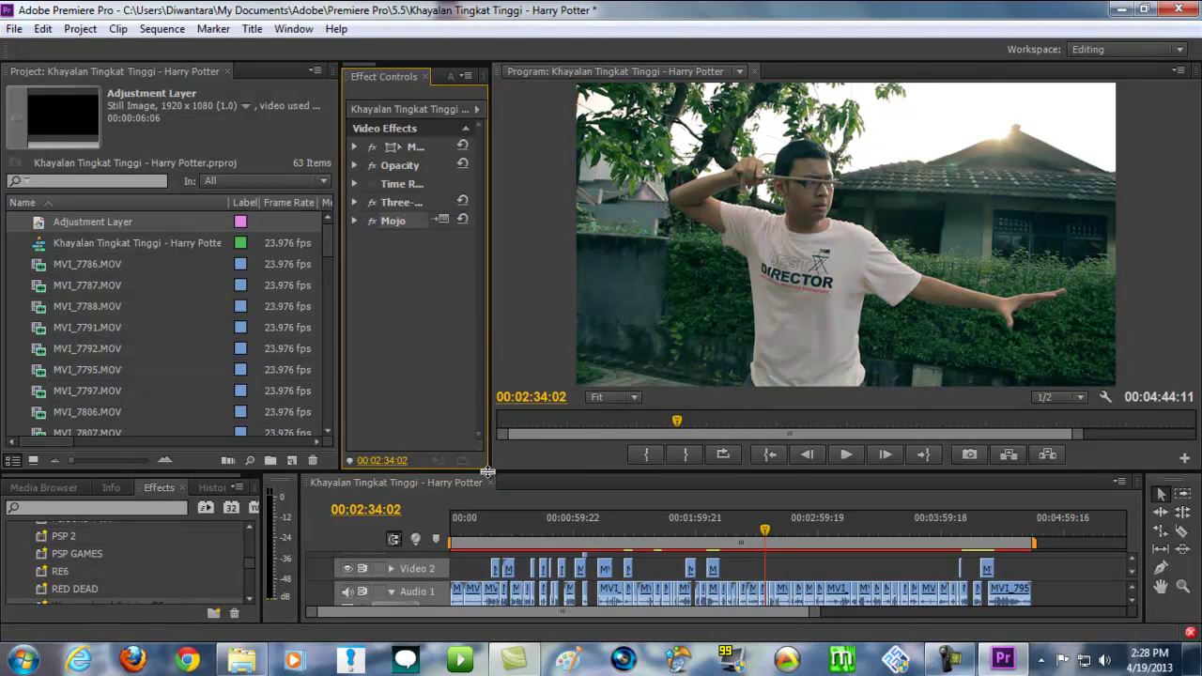
# Step: Shrink the program monitor again to give the Effect Controls and the timeline more room
pyautogui.moveTo(490, 472); pyautogui.dragTo(711, 384)
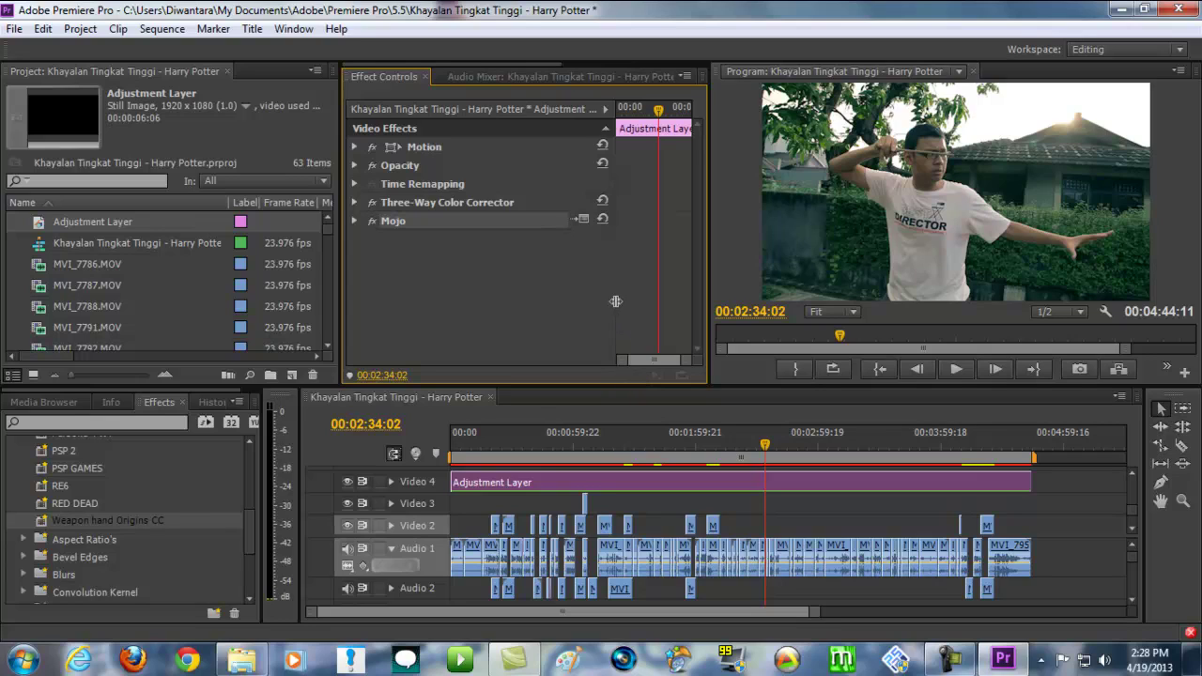
pyautogui.moveTo(614, 302)
pyautogui.mouseDown()
pyautogui.moveTo(590, 303)
pyautogui.moveTo(603, 302)
pyautogui.mouseUp()
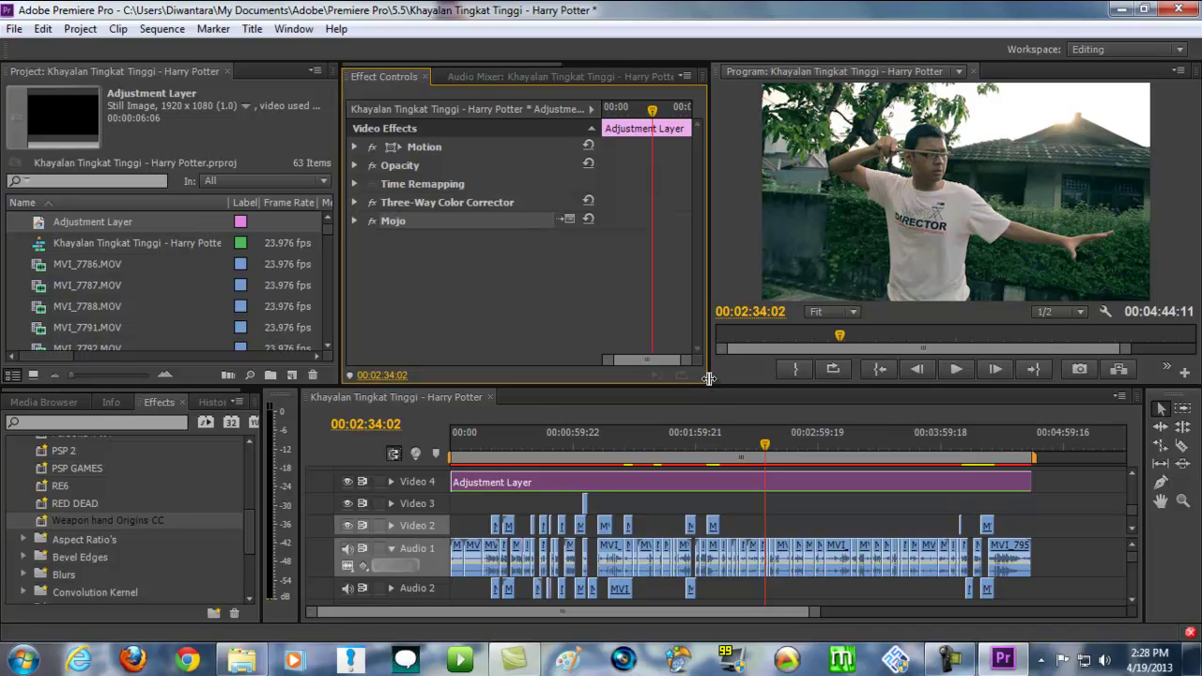
pyautogui.moveTo(725, 386); pyautogui.dragTo(725, 372)
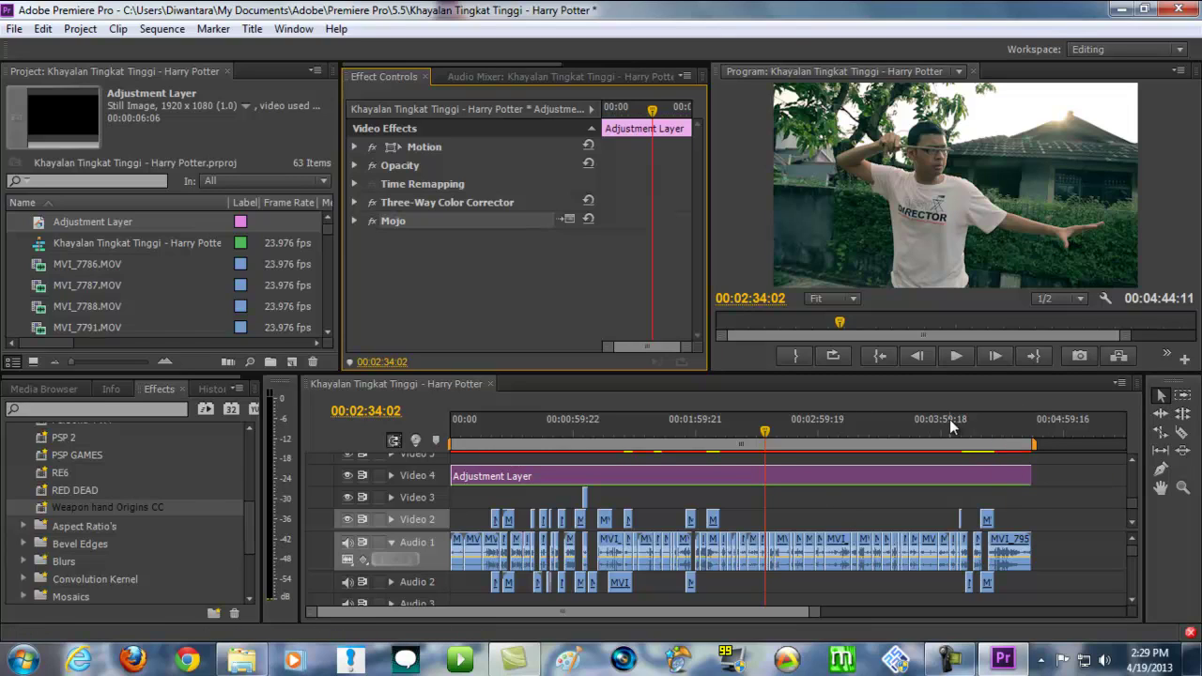
pyautogui.click(949, 659)
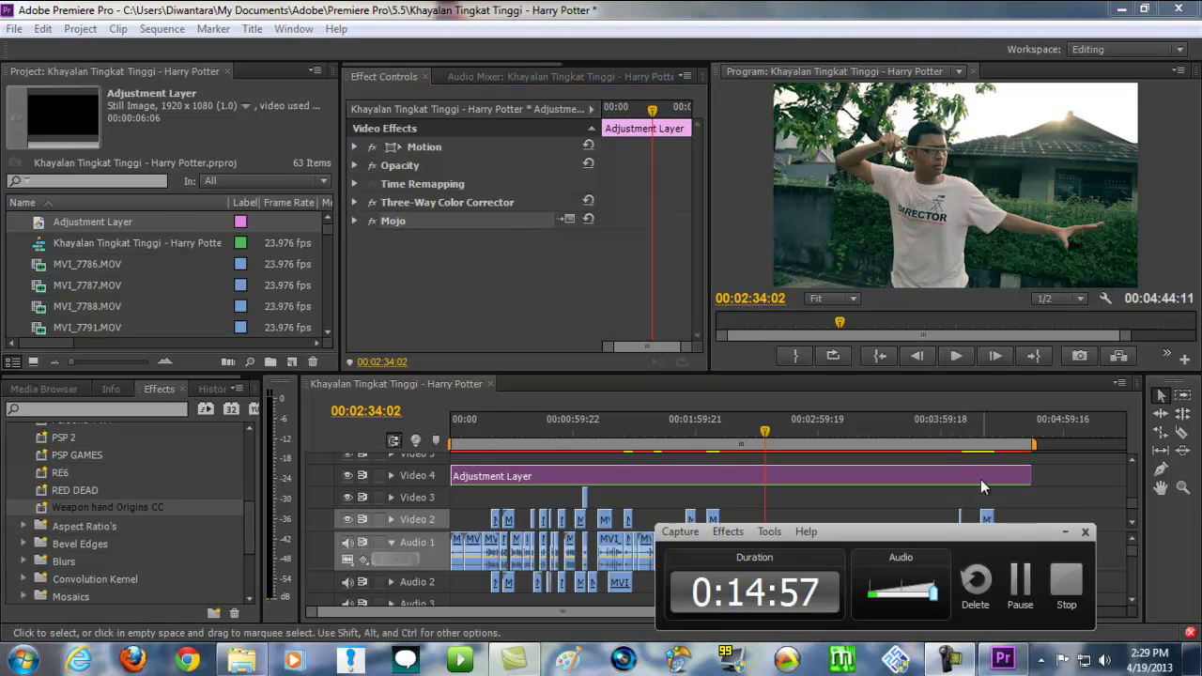
pyautogui.click(1066, 580)
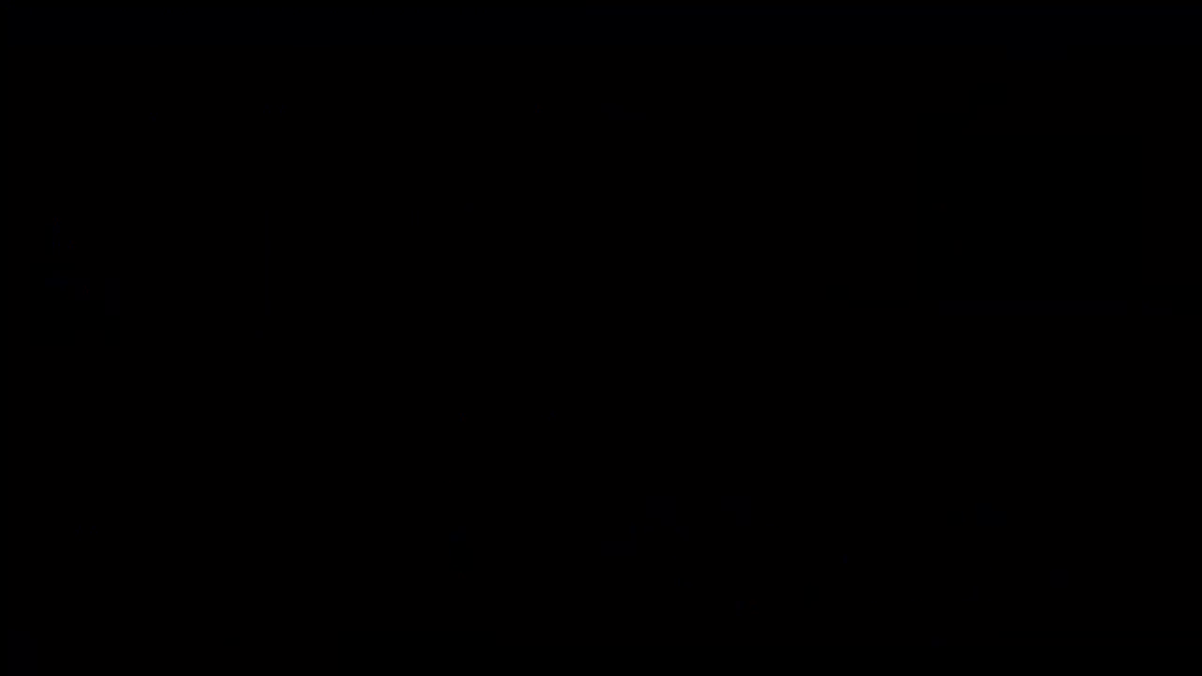